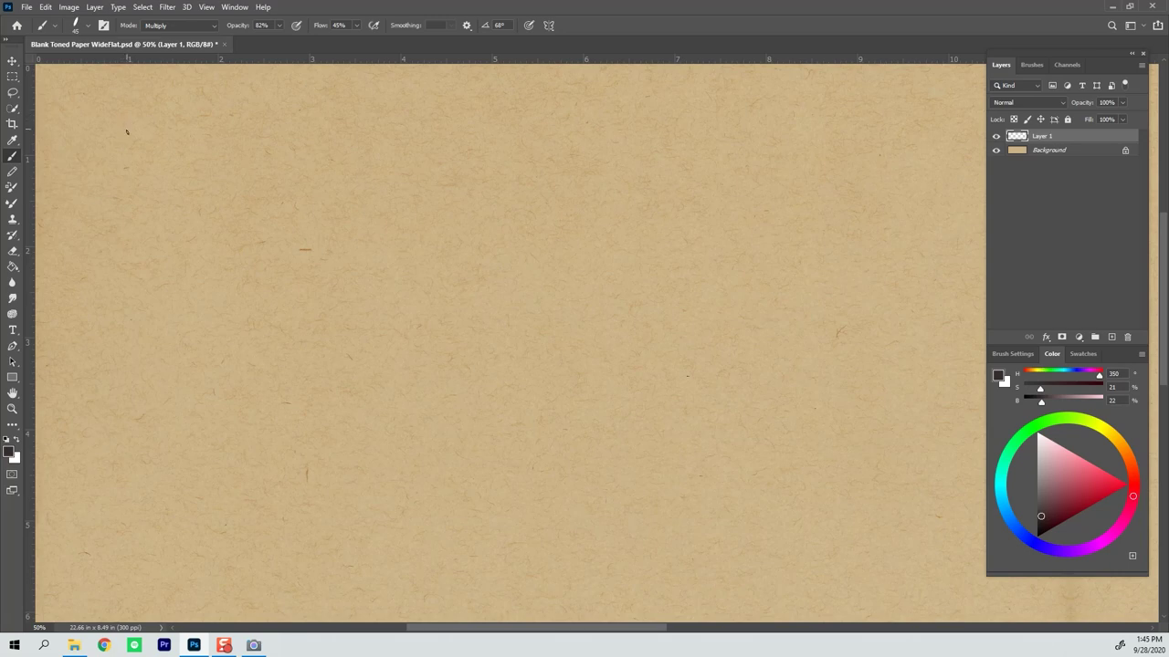
Draw the first two hand-drawn brown square boxes at the top left of the paper
{"action": "left_click_drag", "start_coordinate": [127, 113], "coordinate": [128, 172]}
{"action": "mouse_move", "coordinate": [120, 110]}
{"action": "left_mouse_down"}
{"action": "mouse_move", "coordinate": [211, 109]}
{"action": "mouse_move", "coordinate": [208, 194]}
{"action": "left_mouse_up"}
{"action": "left_click_drag", "start_coordinate": [130, 191], "coordinate": [218, 186]}
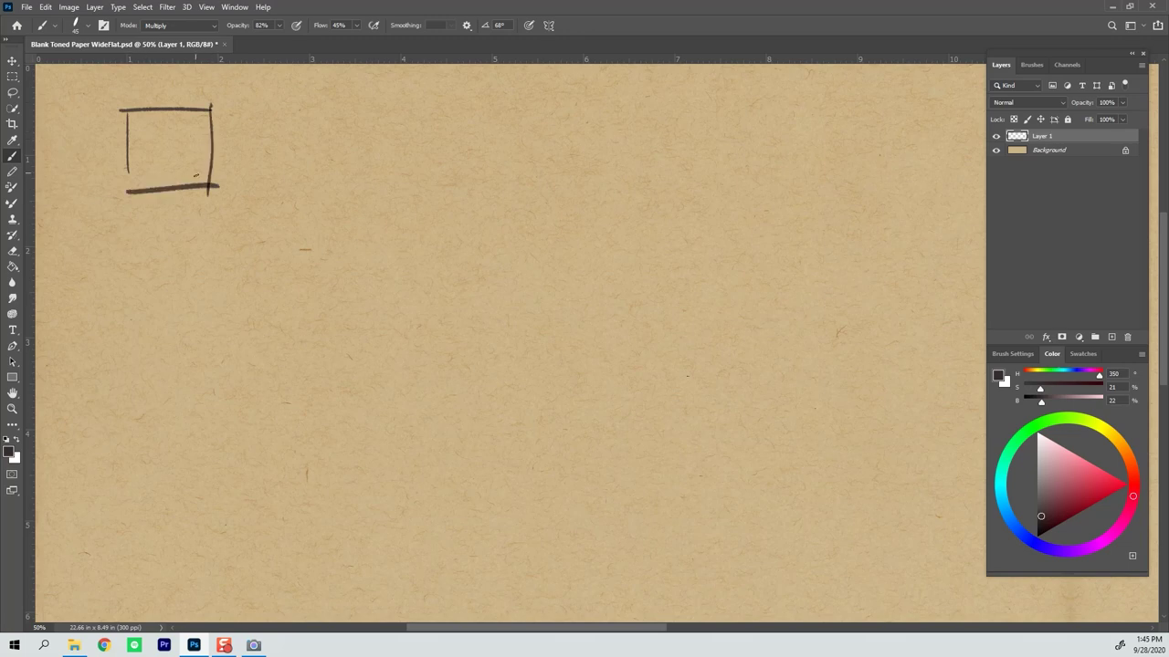
{"action": "left_click_drag", "start_coordinate": [128, 97], "coordinate": [133, 200]}
{"action": "mouse_move", "coordinate": [130, 244]}
{"action": "left_mouse_down"}
{"action": "mouse_move", "coordinate": [131, 298]}
{"action": "mouse_move", "coordinate": [172, 241]}
{"action": "mouse_move", "coordinate": [213, 236]}
{"action": "mouse_move", "coordinate": [212, 347]}
{"action": "left_mouse_up"}
{"action": "left_click_drag", "start_coordinate": [112, 337], "coordinate": [227, 320]}
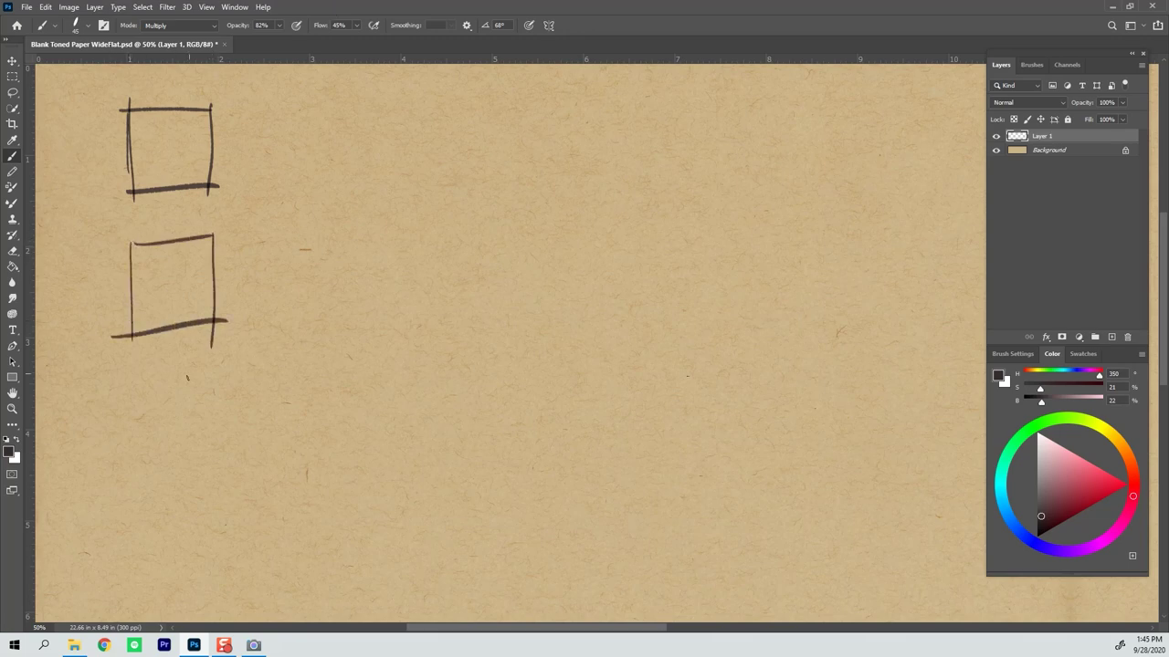
Draw the third and fourth square boxes stacked below them
{"action": "mouse_move", "coordinate": [192, 417]}
{"action": "left_mouse_down"}
{"action": "mouse_move", "coordinate": [235, 302]}
{"action": "mouse_move", "coordinate": [234, 320]}
{"action": "left_mouse_up"}
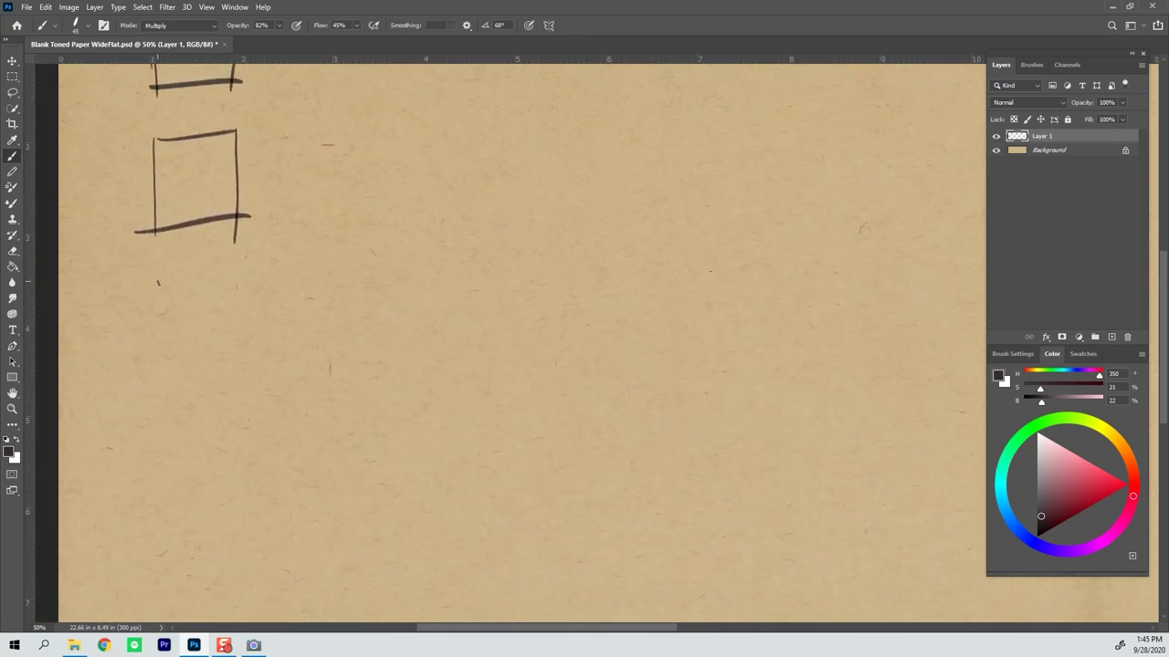
{"action": "mouse_move", "coordinate": [159, 282]}
{"action": "left_mouse_down"}
{"action": "mouse_move", "coordinate": [160, 374]}
{"action": "mouse_move", "coordinate": [248, 264]}
{"action": "left_mouse_up"}
{"action": "left_click_drag", "start_coordinate": [246, 264], "coordinate": [242, 376]}
{"action": "left_click_drag", "start_coordinate": [146, 373], "coordinate": [256, 350]}
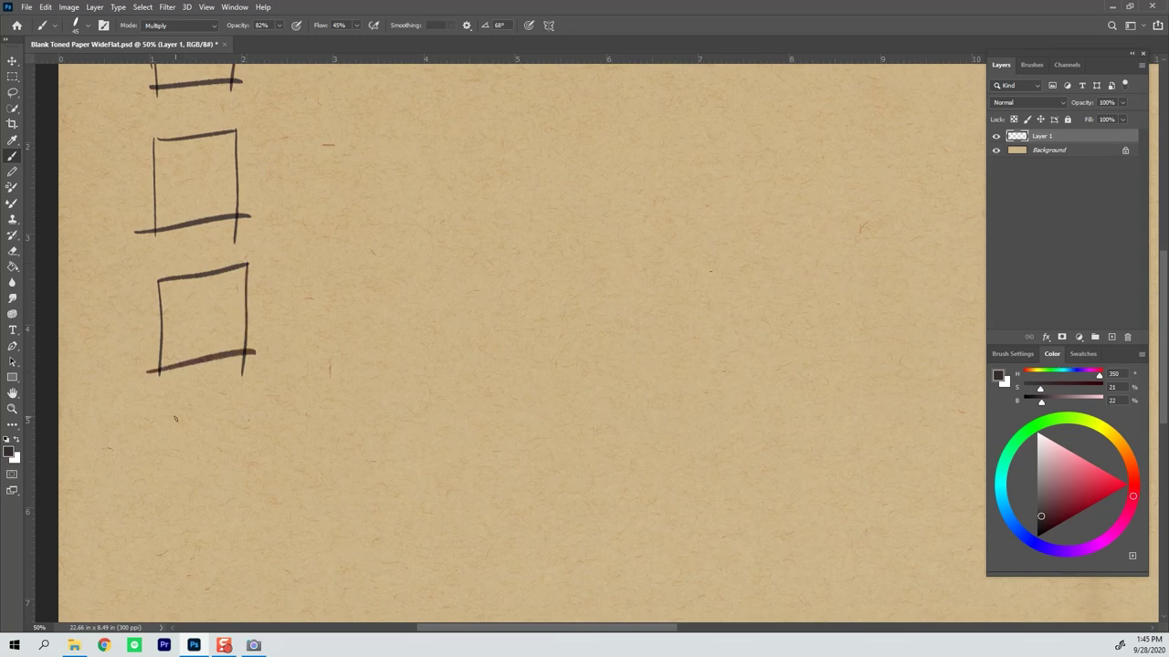
{"action": "mouse_move", "coordinate": [160, 415]}
{"action": "left_mouse_down"}
{"action": "mouse_move", "coordinate": [161, 504]}
{"action": "mouse_move", "coordinate": [252, 397]}
{"action": "left_mouse_up"}
{"action": "left_click_drag", "start_coordinate": [252, 398], "coordinate": [245, 496]}
{"action": "mouse_move", "coordinate": [154, 508]}
{"action": "left_mouse_down"}
{"action": "mouse_move", "coordinate": [256, 484]}
{"action": "mouse_move", "coordinate": [314, 343]}
{"action": "left_mouse_up"}
Draw the fifth box at the bottom to complete the column of five
{"action": "mouse_move", "coordinate": [164, 422]}
{"action": "left_mouse_down"}
{"action": "mouse_move", "coordinate": [172, 510]}
{"action": "mouse_move", "coordinate": [260, 399]}
{"action": "left_mouse_up"}
{"action": "left_click_drag", "start_coordinate": [260, 399], "coordinate": [246, 539]}
{"action": "left_click_drag", "start_coordinate": [152, 540], "coordinate": [264, 529]}
{"action": "left_click_drag", "start_coordinate": [339, 334], "coordinate": [300, 530]}
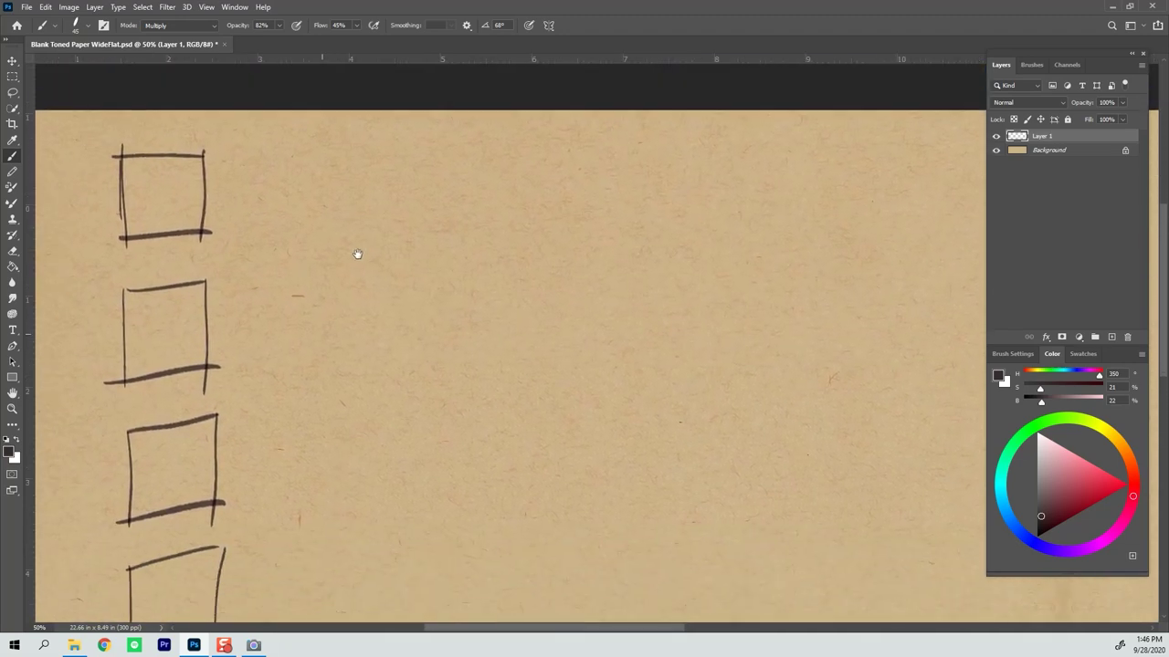
{"action": "left_click_drag", "start_coordinate": [357, 253], "coordinate": [400, 196]}
{"action": "mouse_move", "coordinate": [362, 360]}
{"action": "left_mouse_down"}
{"action": "mouse_move", "coordinate": [339, 264]}
{"action": "mouse_move", "coordinate": [353, 412]}
{"action": "mouse_move", "coordinate": [344, 211]}
{"action": "left_mouse_up"}
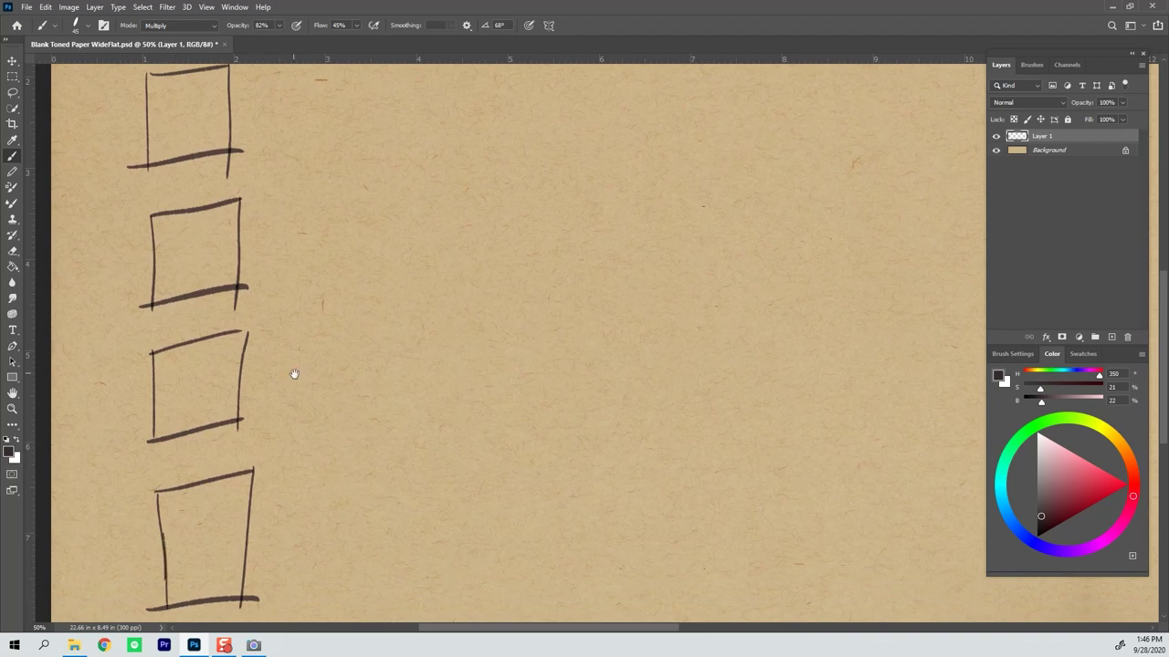
{"action": "left_click_drag", "start_coordinate": [340, 372], "coordinate": [326, 524]}
{"action": "left_click_drag", "start_coordinate": [310, 441], "coordinate": [306, 442]}
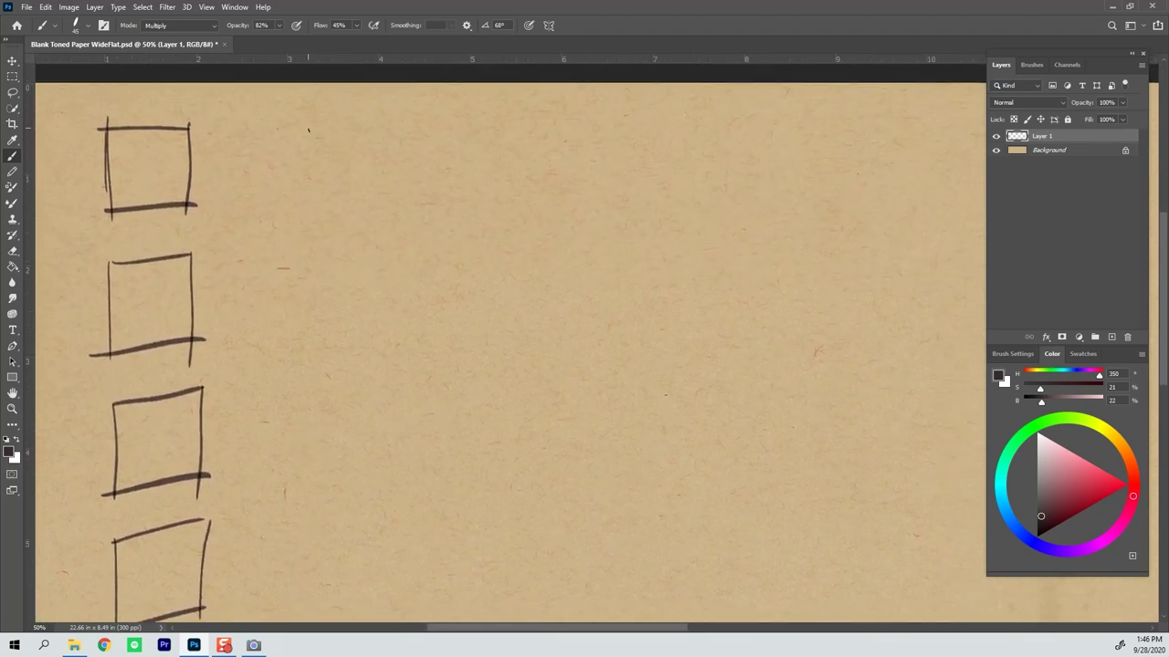
Draw a fan of long curved slanted strokes to the right of the top box
{"action": "left_click_drag", "start_coordinate": [308, 205], "coordinate": [314, 110]}
{"action": "left_click_drag", "start_coordinate": [317, 212], "coordinate": [327, 103]}
{"action": "mouse_move", "coordinate": [352, 240]}
{"action": "left_mouse_down"}
{"action": "mouse_move", "coordinate": [385, 84]}
{"action": "mouse_move", "coordinate": [383, 203]}
{"action": "mouse_move", "coordinate": [421, 89]}
{"action": "left_mouse_up"}
{"action": "left_click_drag", "start_coordinate": [431, 256], "coordinate": [483, 105]}
{"action": "left_click_drag", "start_coordinate": [473, 253], "coordinate": [528, 97]}
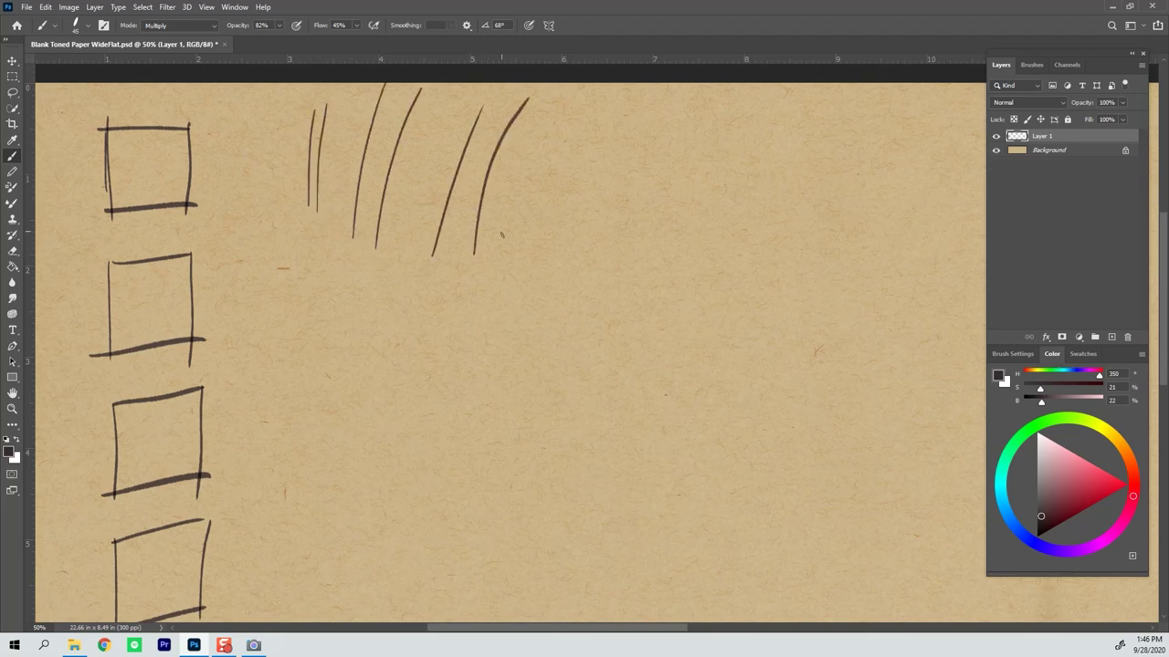
{"action": "left_click_drag", "start_coordinate": [509, 266], "coordinate": [564, 89]}
{"action": "left_click_drag", "start_coordinate": [394, 262], "coordinate": [461, 84]}
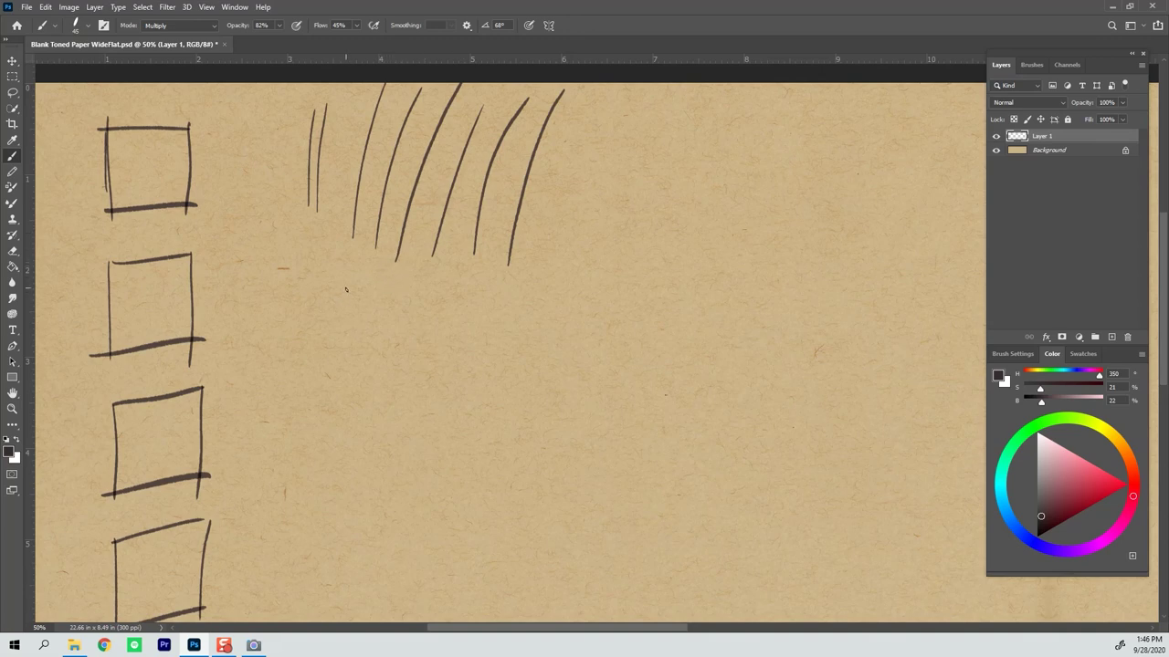
Scribble a solid dark brown patch beside the curved strokes
{"action": "mouse_move", "coordinate": [586, 142]}
{"action": "left_mouse_down"}
{"action": "mouse_move", "coordinate": [619, 138]}
{"action": "mouse_move", "coordinate": [571, 157]}
{"action": "mouse_move", "coordinate": [631, 146]}
{"action": "mouse_move", "coordinate": [573, 148]}
{"action": "mouse_move", "coordinate": [577, 187]}
{"action": "mouse_move", "coordinate": [562, 206]}
{"action": "mouse_move", "coordinate": [652, 196]}
{"action": "mouse_move", "coordinate": [572, 149]}
{"action": "left_mouse_up"}
{"action": "mouse_move", "coordinate": [584, 210]}
{"action": "left_mouse_down"}
{"action": "mouse_move", "coordinate": [644, 219]}
{"action": "mouse_move", "coordinate": [575, 228]}
{"action": "mouse_move", "coordinate": [650, 233]}
{"action": "mouse_move", "coordinate": [580, 239]}
{"action": "left_mouse_up"}
{"action": "mouse_move", "coordinate": [573, 149]}
{"action": "left_mouse_down"}
{"action": "mouse_move", "coordinate": [658, 228]}
{"action": "mouse_move", "coordinate": [584, 248]}
{"action": "mouse_move", "coordinate": [662, 242]}
{"action": "mouse_move", "coordinate": [611, 263]}
{"action": "left_mouse_up"}
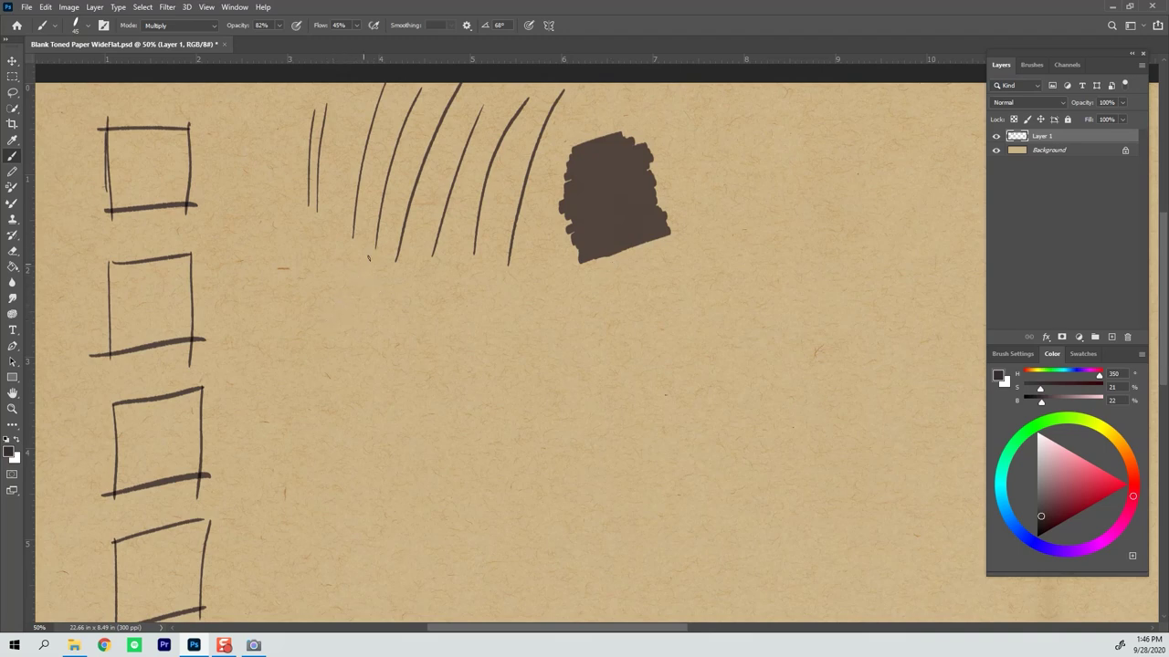
Paint a dense patch of diagonal hatching below the curved strokes
{"action": "left_click_drag", "start_coordinate": [307, 349], "coordinate": [374, 287]}
{"action": "left_click_drag", "start_coordinate": [299, 368], "coordinate": [398, 290]}
{"action": "mouse_move", "coordinate": [354, 338]}
{"action": "left_mouse_down"}
{"action": "mouse_move", "coordinate": [311, 383]}
{"action": "mouse_move", "coordinate": [410, 290]}
{"action": "left_mouse_up"}
{"action": "mouse_move", "coordinate": [329, 390]}
{"action": "left_mouse_down"}
{"action": "mouse_move", "coordinate": [420, 296]}
{"action": "mouse_move", "coordinate": [431, 294]}
{"action": "mouse_move", "coordinate": [332, 400]}
{"action": "mouse_move", "coordinate": [448, 301]}
{"action": "mouse_move", "coordinate": [459, 305]}
{"action": "mouse_move", "coordinate": [351, 416]}
{"action": "left_mouse_up"}
{"action": "left_click_drag", "start_coordinate": [469, 312], "coordinate": [362, 416]}
{"action": "mouse_move", "coordinate": [454, 338]}
{"action": "left_mouse_down"}
{"action": "mouse_move", "coordinate": [367, 417]}
{"action": "mouse_move", "coordinate": [374, 432]}
{"action": "left_mouse_up"}
{"action": "left_click_drag", "start_coordinate": [500, 325], "coordinate": [381, 440]}
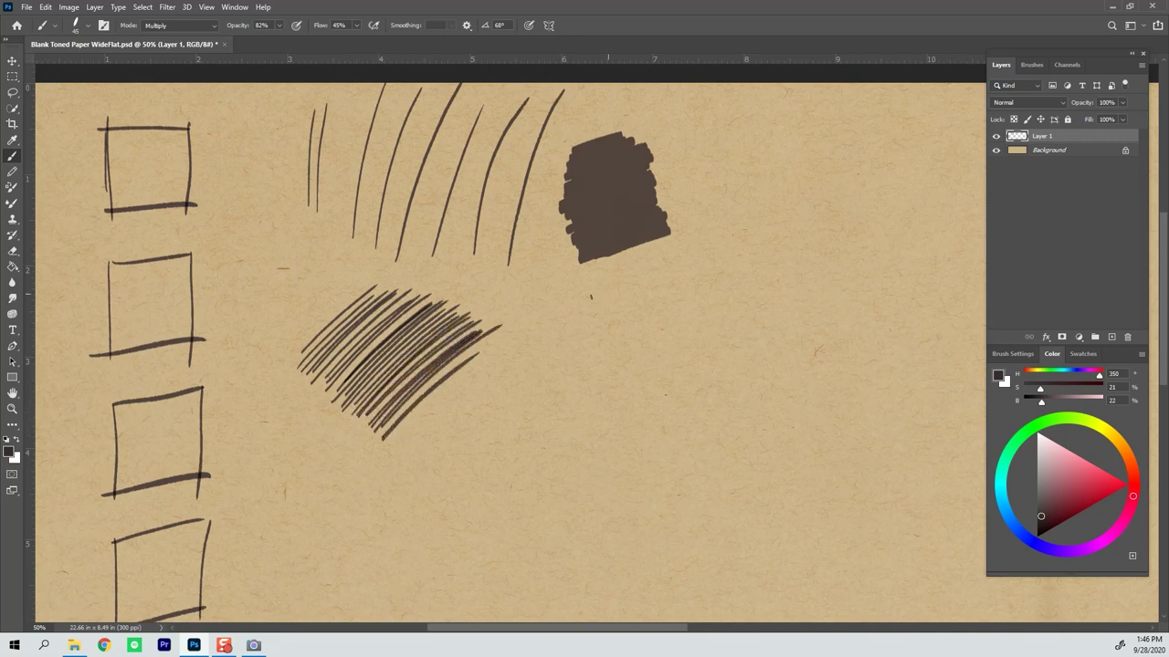
Add five widely spaced parallel diagonal lines below the dark patch
{"action": "left_click_drag", "start_coordinate": [524, 345], "coordinate": [617, 272]}
{"action": "left_click_drag", "start_coordinate": [542, 360], "coordinate": [667, 271]}
{"action": "left_click_drag", "start_coordinate": [573, 372], "coordinate": [667, 299]}
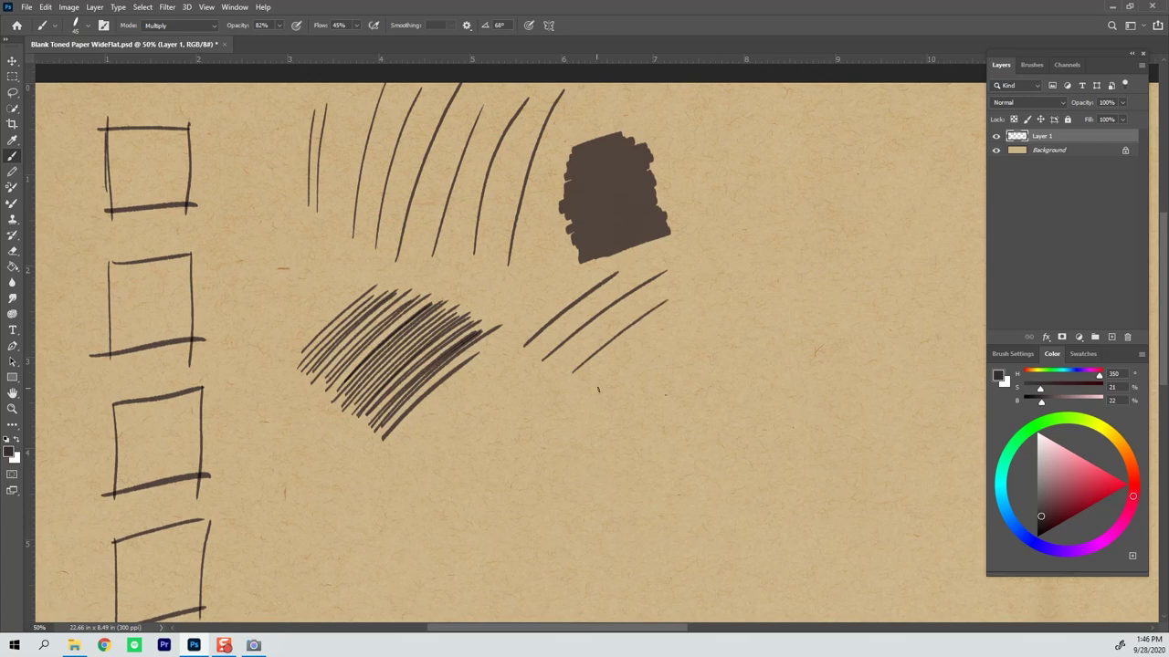
{"action": "left_click_drag", "start_coordinate": [611, 378], "coordinate": [669, 335]}
{"action": "left_click_drag", "start_coordinate": [622, 406], "coordinate": [724, 330]}
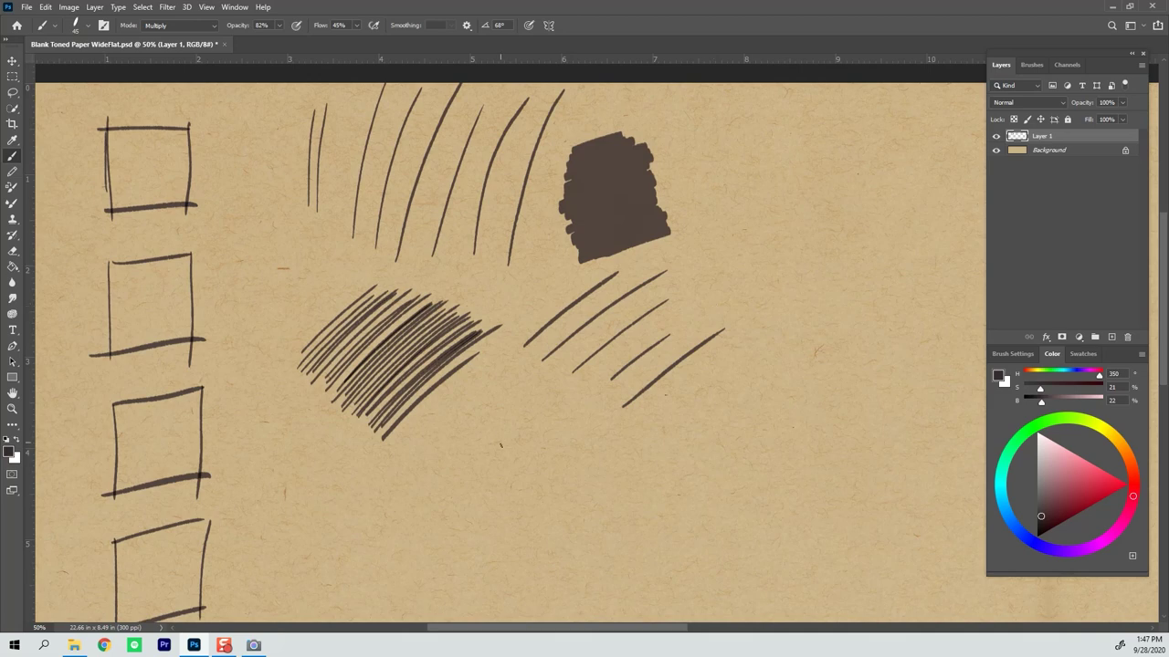
{"action": "scroll", "coordinate": [487, 456], "scroll_direction": "down", "scroll_amount": 3}
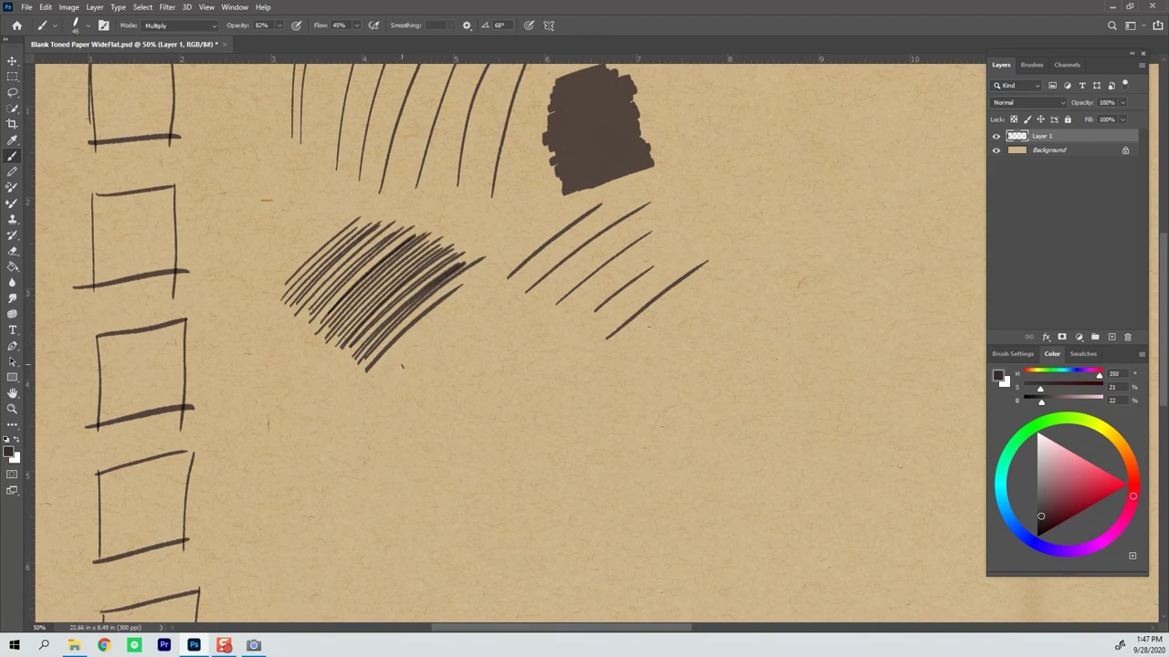
Lower brush opacity to 55% and paint lighter hatching continuing from the dense patch
{"action": "left_click", "coordinate": [279, 25]}
{"action": "left_click_drag", "start_coordinate": [281, 39], "coordinate": [264, 39]}
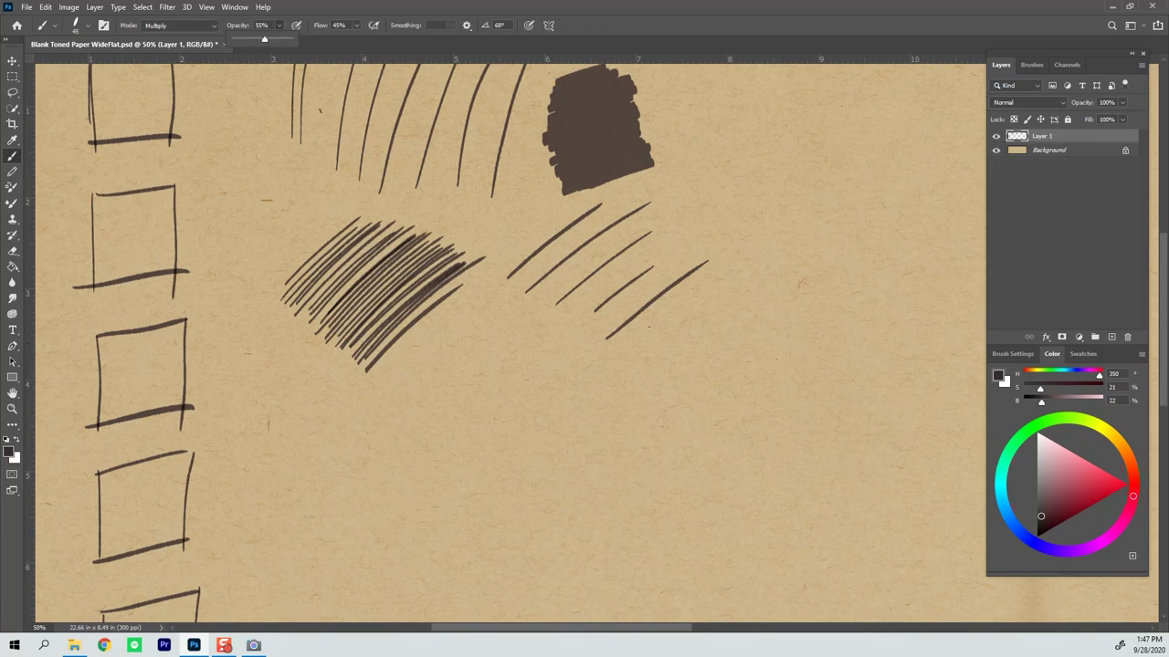
{"action": "mouse_move", "coordinate": [380, 400]}
{"action": "left_mouse_down"}
{"action": "mouse_move", "coordinate": [487, 310]}
{"action": "mouse_move", "coordinate": [458, 336]}
{"action": "left_mouse_up"}
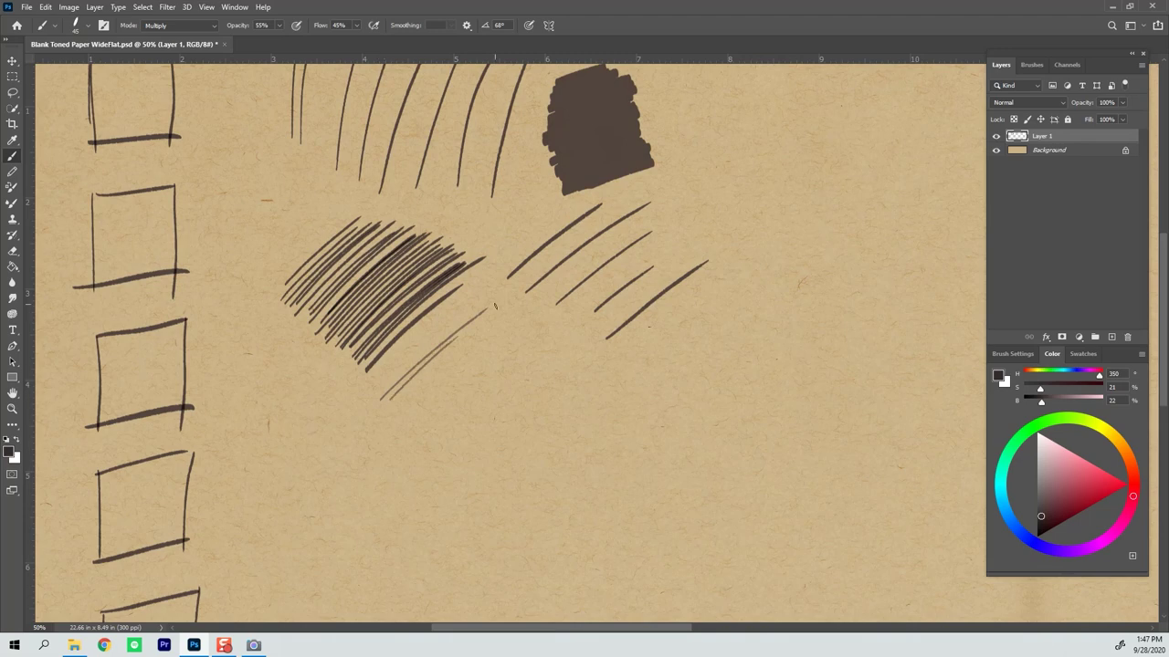
{"action": "left_click_drag", "start_coordinate": [386, 425], "coordinate": [464, 347]}
{"action": "left_click_drag", "start_coordinate": [411, 409], "coordinate": [498, 317]}
{"action": "left_click_drag", "start_coordinate": [438, 392], "coordinate": [497, 341]}
{"action": "mouse_move", "coordinate": [411, 434]}
{"action": "left_mouse_down"}
{"action": "mouse_move", "coordinate": [524, 330]}
{"action": "mouse_move", "coordinate": [522, 343]}
{"action": "left_mouse_up"}
{"action": "left_click_drag", "start_coordinate": [433, 449], "coordinate": [530, 356]}
Drop flow to 8% and paint faint hatch strokes along the band's lower right
{"action": "left_click", "coordinate": [356, 25]}
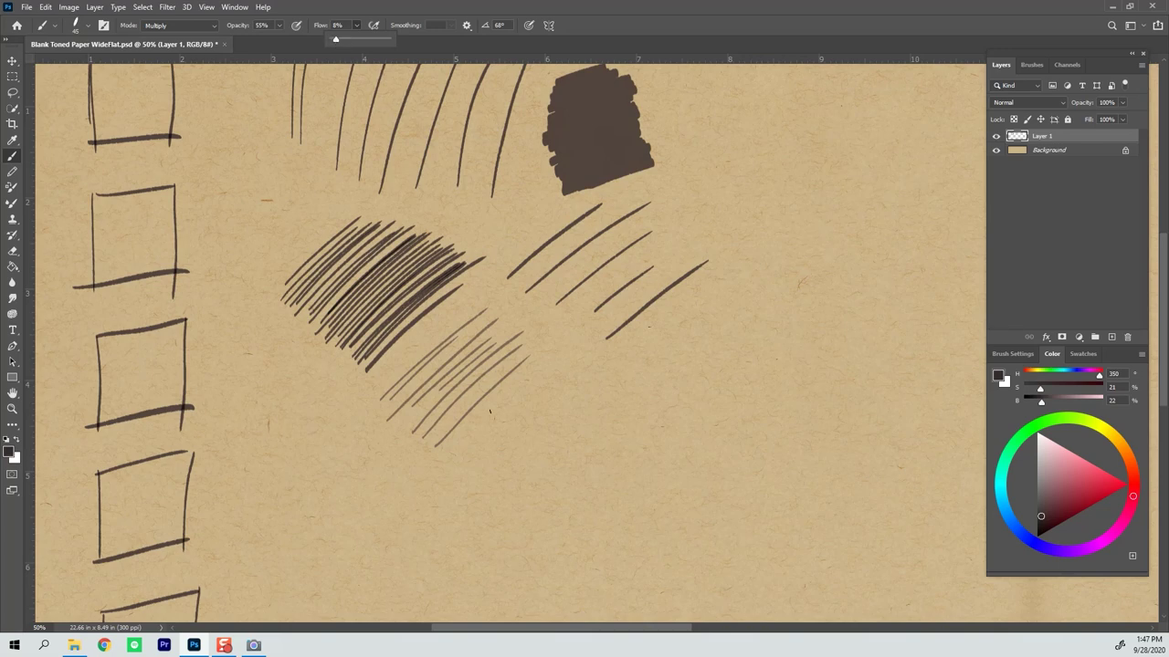
{"action": "mouse_move", "coordinate": [455, 458]}
{"action": "left_mouse_down"}
{"action": "mouse_move", "coordinate": [528, 369]}
{"action": "mouse_move", "coordinate": [529, 381]}
{"action": "mouse_move", "coordinate": [558, 372]}
{"action": "left_mouse_up"}
{"action": "mouse_move", "coordinate": [474, 482]}
{"action": "left_mouse_down"}
{"action": "mouse_move", "coordinate": [582, 368]}
{"action": "mouse_move", "coordinate": [578, 385]}
{"action": "left_mouse_up"}
{"action": "left_click_drag", "start_coordinate": [509, 474], "coordinate": [581, 399]}
{"action": "left_click", "coordinate": [279, 25]}
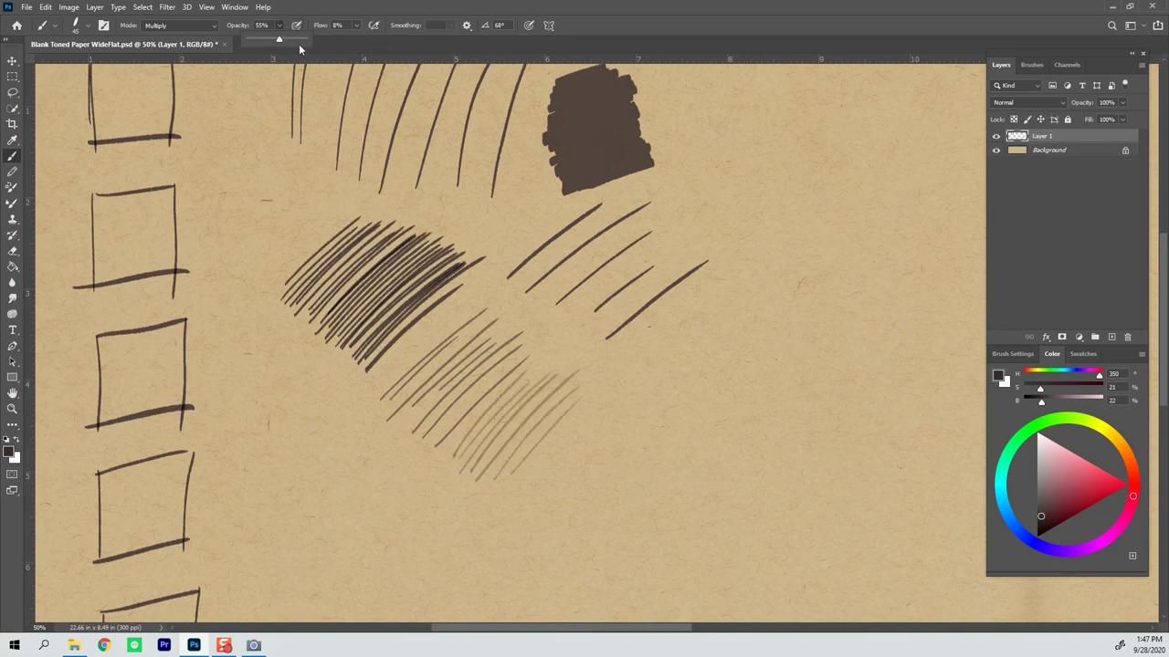
{"action": "left_click", "coordinate": [532, 344]}
{"action": "mouse_move", "coordinate": [515, 487]}
{"action": "left_mouse_down"}
{"action": "mouse_move", "coordinate": [591, 407]}
{"action": "mouse_move", "coordinate": [615, 403]}
{"action": "left_mouse_up"}
{"action": "mouse_move", "coordinate": [547, 498]}
{"action": "left_mouse_down"}
{"action": "mouse_move", "coordinate": [650, 396]}
{"action": "mouse_move", "coordinate": [670, 396]}
{"action": "left_mouse_up"}
{"action": "left_click_drag", "start_coordinate": [618, 456], "coordinate": [663, 421]}
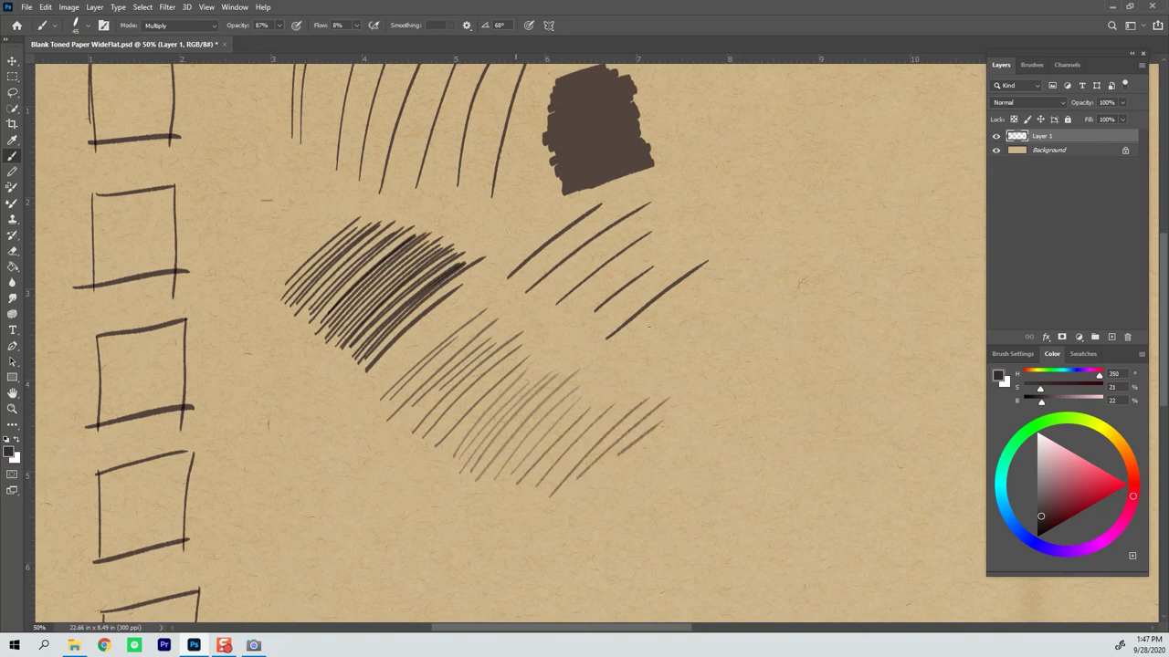
Raise opacity to 96% and flow to 47%, then paint dark hatching at the band's end
{"action": "left_click", "coordinate": [279, 26]}
{"action": "left_click_drag", "start_coordinate": [281, 39], "coordinate": [288, 40]}
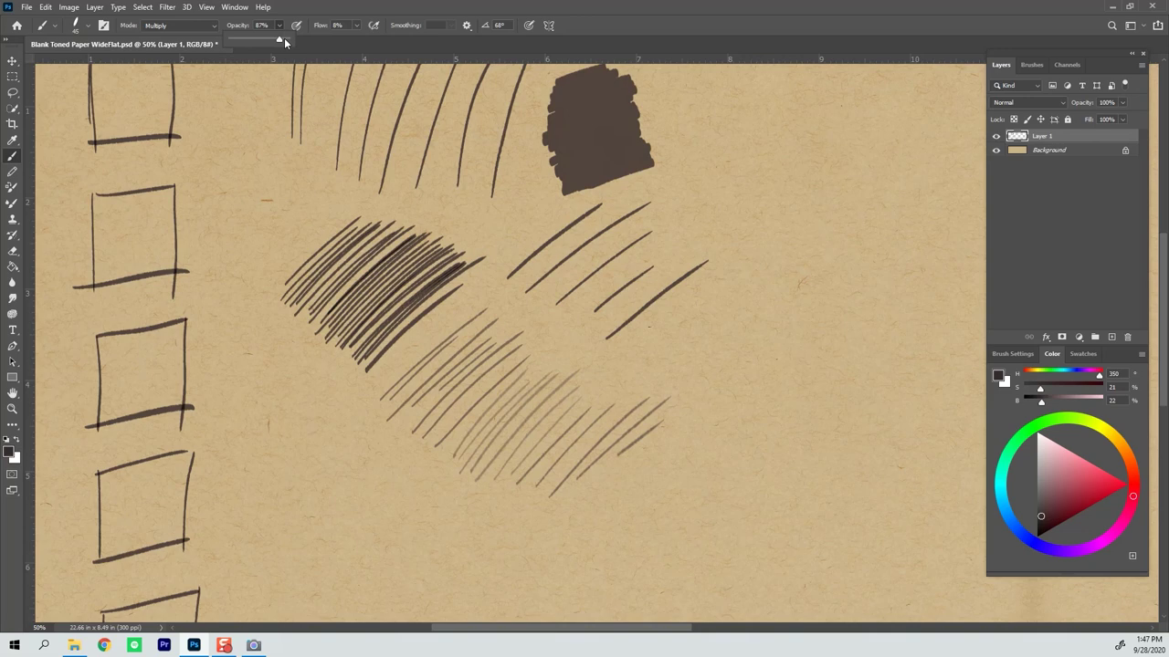
{"action": "left_click", "coordinate": [356, 26]}
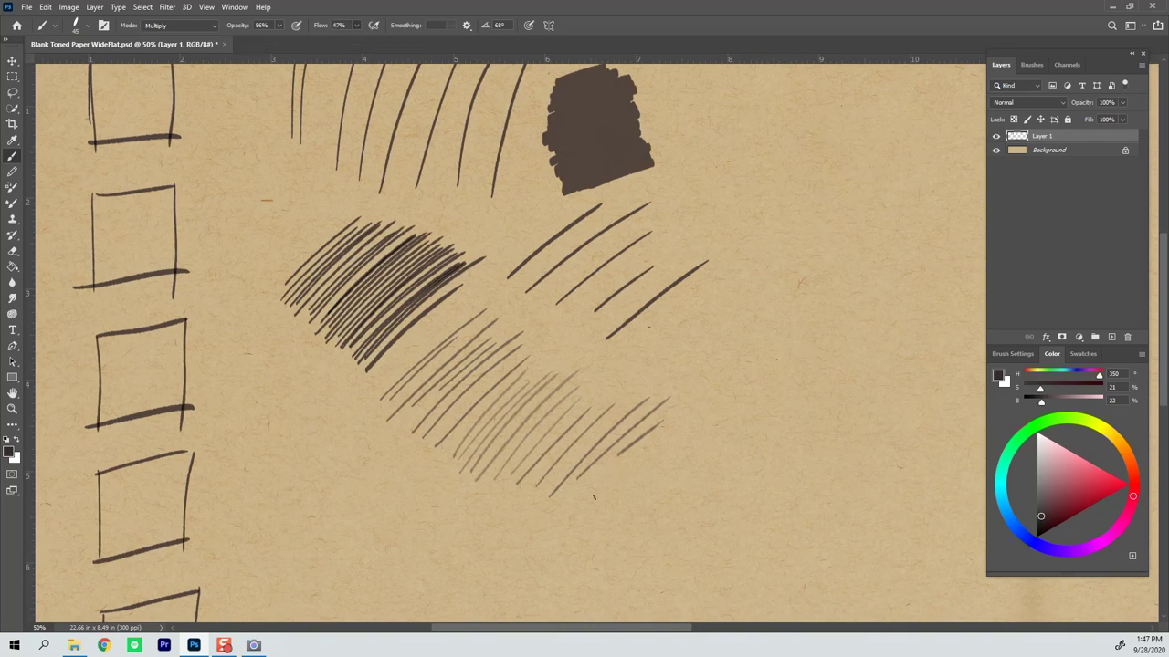
{"action": "mouse_move", "coordinate": [591, 498]}
{"action": "left_mouse_down"}
{"action": "mouse_move", "coordinate": [673, 422]}
{"action": "mouse_move", "coordinate": [689, 419]}
{"action": "mouse_move", "coordinate": [693, 438]}
{"action": "left_mouse_up"}
{"action": "mouse_move", "coordinate": [627, 513]}
{"action": "left_mouse_down"}
{"action": "mouse_move", "coordinate": [710, 438]}
{"action": "mouse_move", "coordinate": [756, 438]}
{"action": "left_mouse_up"}
{"action": "left_click_drag", "start_coordinate": [677, 531], "coordinate": [772, 447]}
{"action": "left_click_drag", "start_coordinate": [707, 511], "coordinate": [787, 454]}
{"action": "mouse_move", "coordinate": [718, 531]}
{"action": "left_mouse_down"}
{"action": "mouse_move", "coordinate": [795, 462]}
{"action": "mouse_move", "coordinate": [785, 471]}
{"action": "left_mouse_up"}
Lower the brush opacity slightly for the next hatching
{"action": "mouse_move", "coordinate": [680, 356]}
{"action": "left_mouse_down"}
{"action": "mouse_move", "coordinate": [667, 240]}
{"action": "mouse_move", "coordinate": [635, 222]}
{"action": "left_mouse_up"}
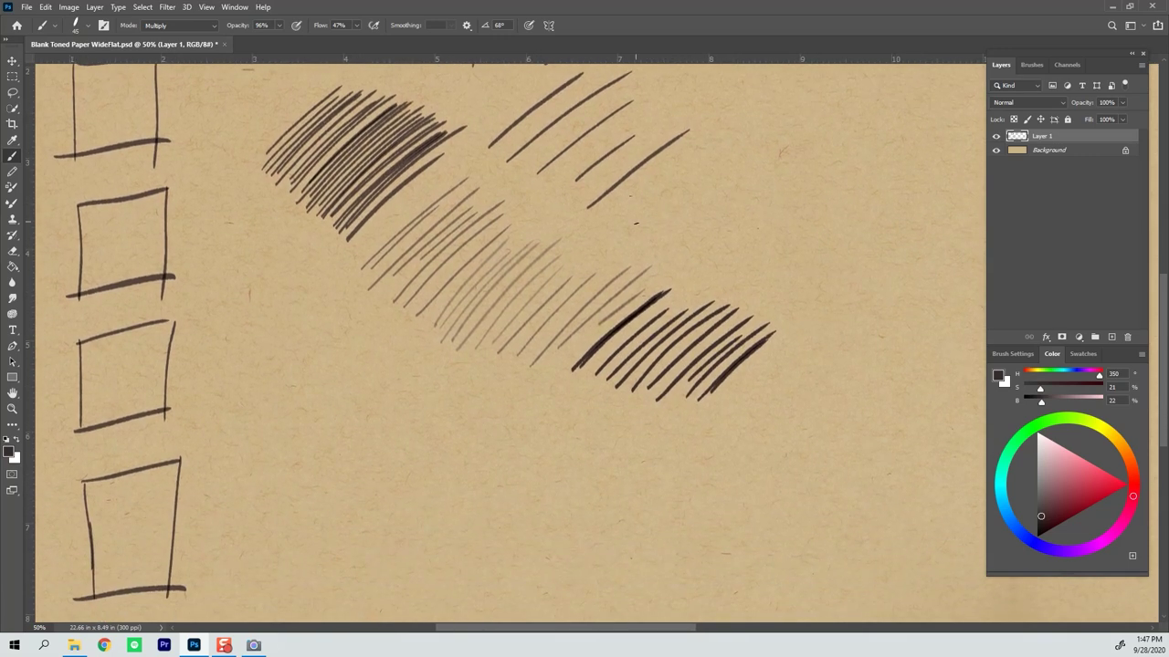
{"action": "left_click", "coordinate": [278, 25]}
{"action": "left_click_drag", "start_coordinate": [283, 41], "coordinate": [271, 41]}
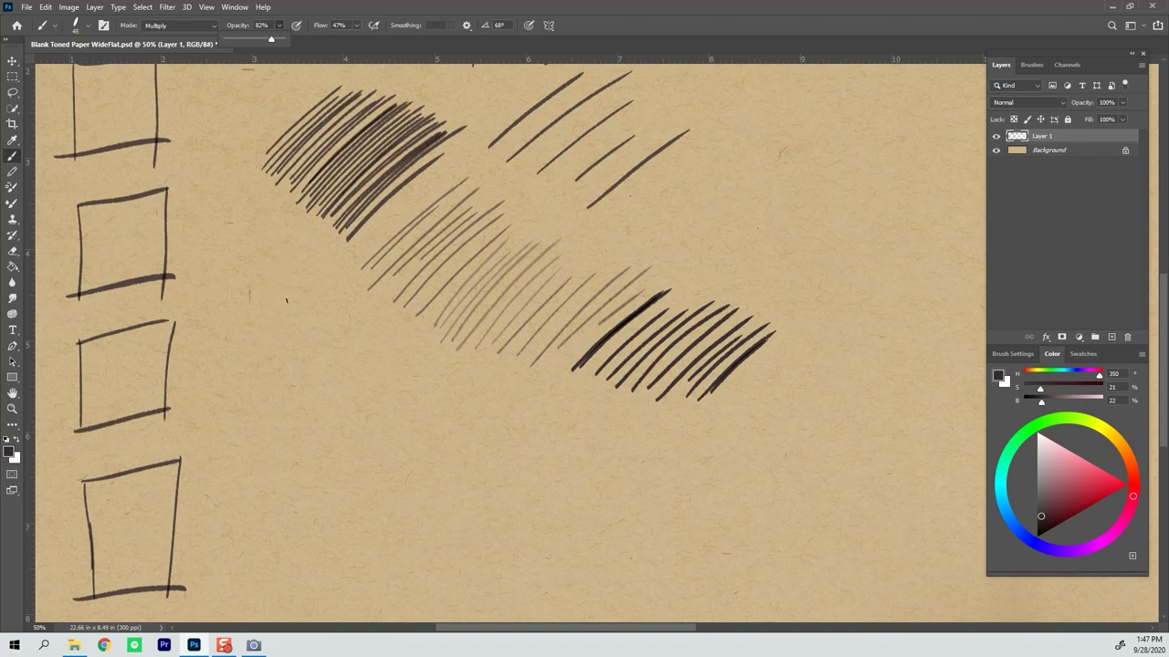
{"action": "left_click", "coordinate": [270, 344]}
Paint a new diagonal hatch patch below the hatched band
{"action": "mouse_move", "coordinate": [321, 287]}
{"action": "left_mouse_down"}
{"action": "mouse_move", "coordinate": [247, 370]}
{"action": "mouse_move", "coordinate": [262, 387]}
{"action": "left_mouse_up"}
{"action": "mouse_move", "coordinate": [331, 309]}
{"action": "left_mouse_down"}
{"action": "mouse_move", "coordinate": [265, 395]}
{"action": "mouse_move", "coordinate": [287, 418]}
{"action": "left_mouse_up"}
{"action": "mouse_move", "coordinate": [365, 315]}
{"action": "left_mouse_down"}
{"action": "mouse_move", "coordinate": [294, 424]}
{"action": "mouse_move", "coordinate": [312, 422]}
{"action": "left_mouse_up"}
{"action": "mouse_move", "coordinate": [380, 341]}
{"action": "left_mouse_down"}
{"action": "mouse_move", "coordinate": [310, 435]}
{"action": "mouse_move", "coordinate": [322, 462]}
{"action": "left_mouse_up"}
{"action": "left_click_drag", "start_coordinate": [410, 352], "coordinate": [326, 466]}
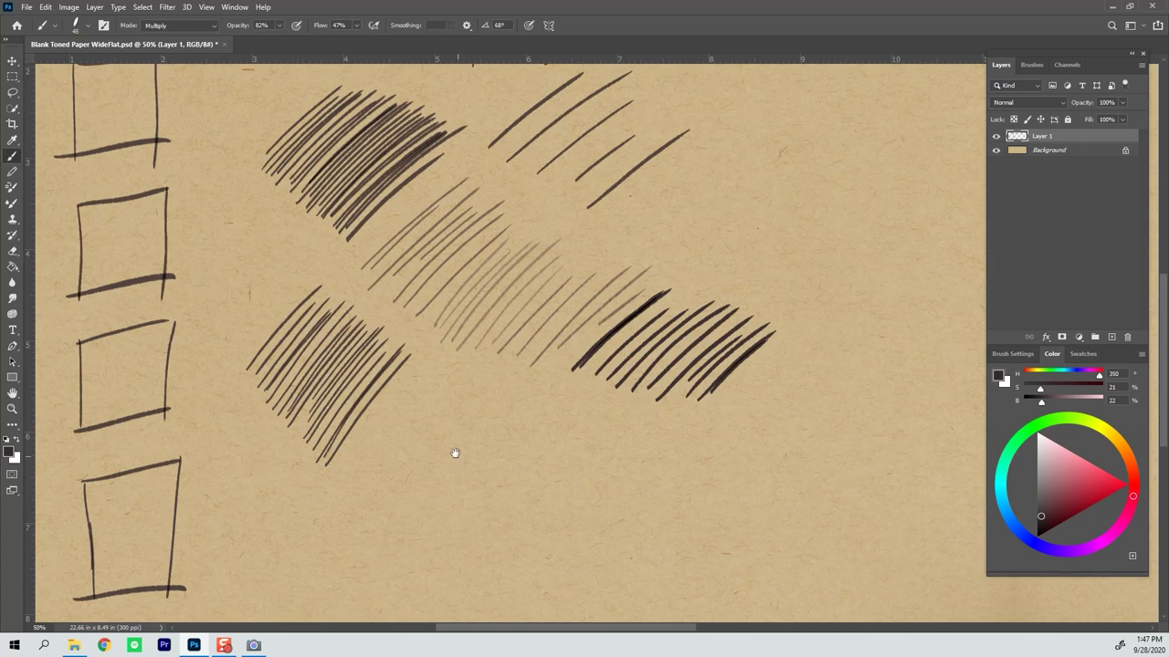
Begin a second diagonal hatch group beside the new patch
{"action": "left_click_drag", "start_coordinate": [454, 454], "coordinate": [412, 405]}
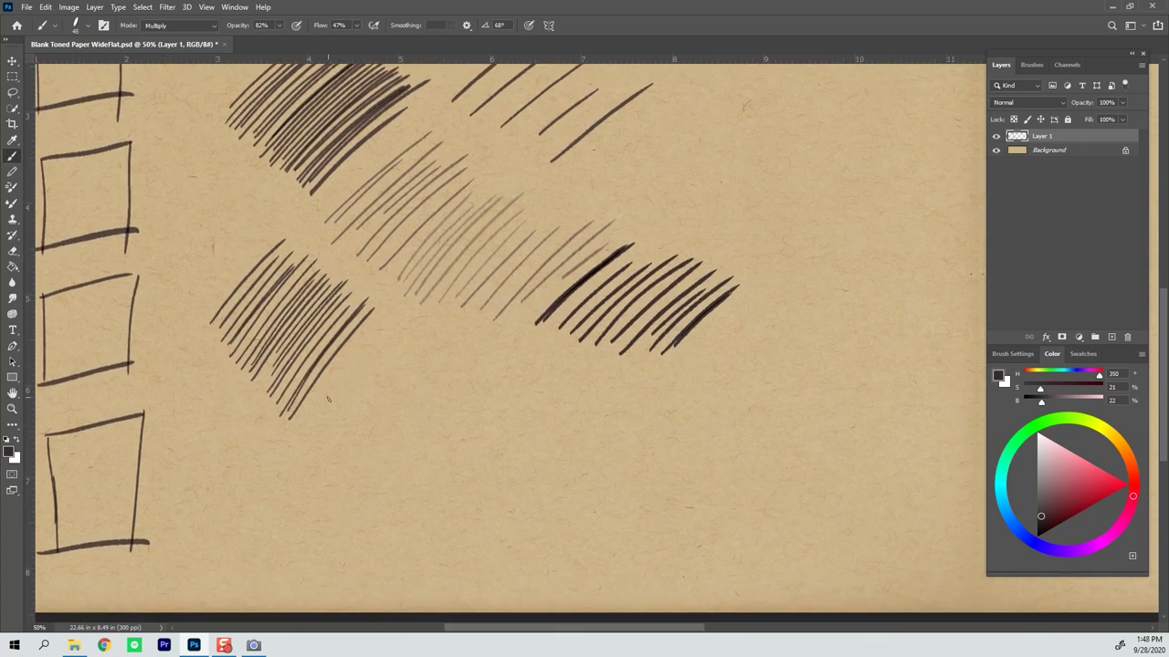
{"action": "mouse_move", "coordinate": [381, 335]}
{"action": "left_mouse_down"}
{"action": "mouse_move", "coordinate": [317, 425]}
{"action": "mouse_move", "coordinate": [336, 405]}
{"action": "mouse_move", "coordinate": [330, 423]}
{"action": "left_mouse_up"}
{"action": "left_click_drag", "start_coordinate": [406, 329], "coordinate": [340, 424]}
{"action": "left_click_drag", "start_coordinate": [416, 327], "coordinate": [347, 431]}
{"action": "left_click_drag", "start_coordinate": [404, 356], "coordinate": [354, 433]}
{"action": "left_click_drag", "start_coordinate": [429, 336], "coordinate": [361, 429]}
{"action": "left_click_drag", "start_coordinate": [395, 383], "coordinate": [362, 437]}
Extend the second hatch group rightward to its finished right end
{"action": "left_click_drag", "start_coordinate": [425, 345], "coordinate": [372, 429]}
{"action": "mouse_move", "coordinate": [435, 345]}
{"action": "left_mouse_down"}
{"action": "mouse_move", "coordinate": [372, 430]}
{"action": "mouse_move", "coordinate": [386, 452]}
{"action": "left_mouse_up"}
{"action": "left_click_drag", "start_coordinate": [459, 355], "coordinate": [394, 461]}
{"action": "mouse_move", "coordinate": [480, 355]}
{"action": "left_mouse_down"}
{"action": "mouse_move", "coordinate": [411, 436]}
{"action": "mouse_move", "coordinate": [407, 462]}
{"action": "left_mouse_up"}
{"action": "left_click_drag", "start_coordinate": [482, 367], "coordinate": [418, 464]}
{"action": "left_click_drag", "start_coordinate": [489, 369], "coordinate": [431, 463]}
{"action": "mouse_move", "coordinate": [507, 363]}
{"action": "left_mouse_down"}
{"action": "mouse_move", "coordinate": [442, 460]}
{"action": "mouse_move", "coordinate": [540, 386]}
{"action": "left_mouse_up"}
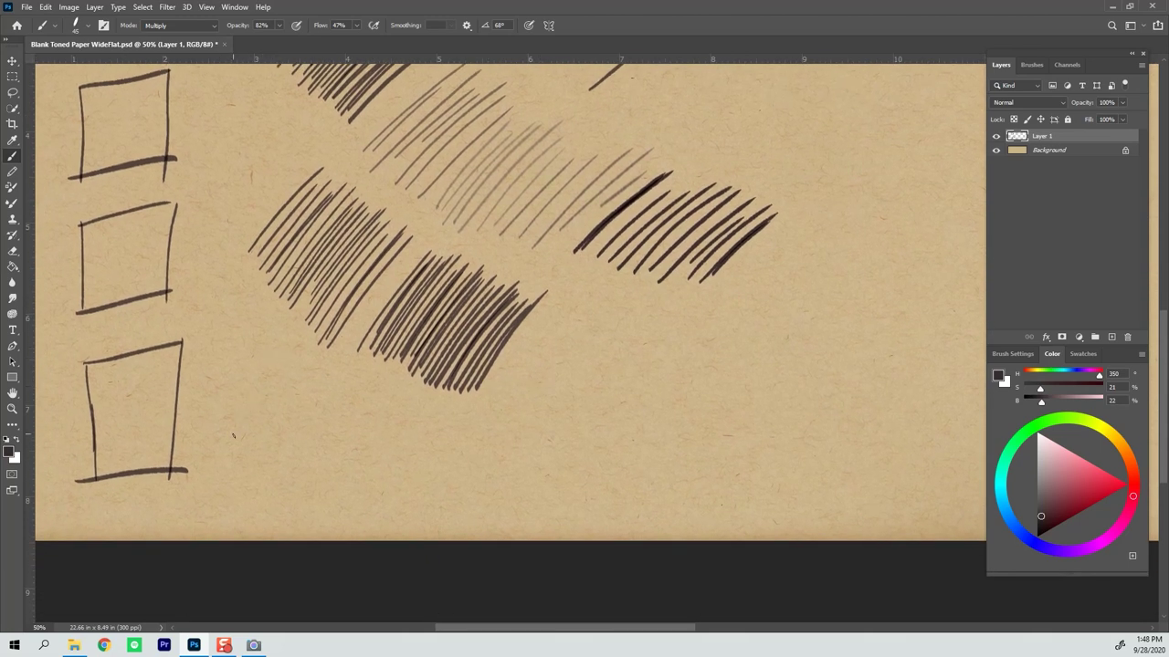
Hatch a diagonal stroke cluster beside the bottom box at lower left
{"action": "left_click_drag", "start_coordinate": [232, 440], "coordinate": [298, 347]}
{"action": "left_click_drag", "start_coordinate": [237, 449], "coordinate": [326, 337]}
{"action": "left_click_drag", "start_coordinate": [236, 473], "coordinate": [299, 385]}
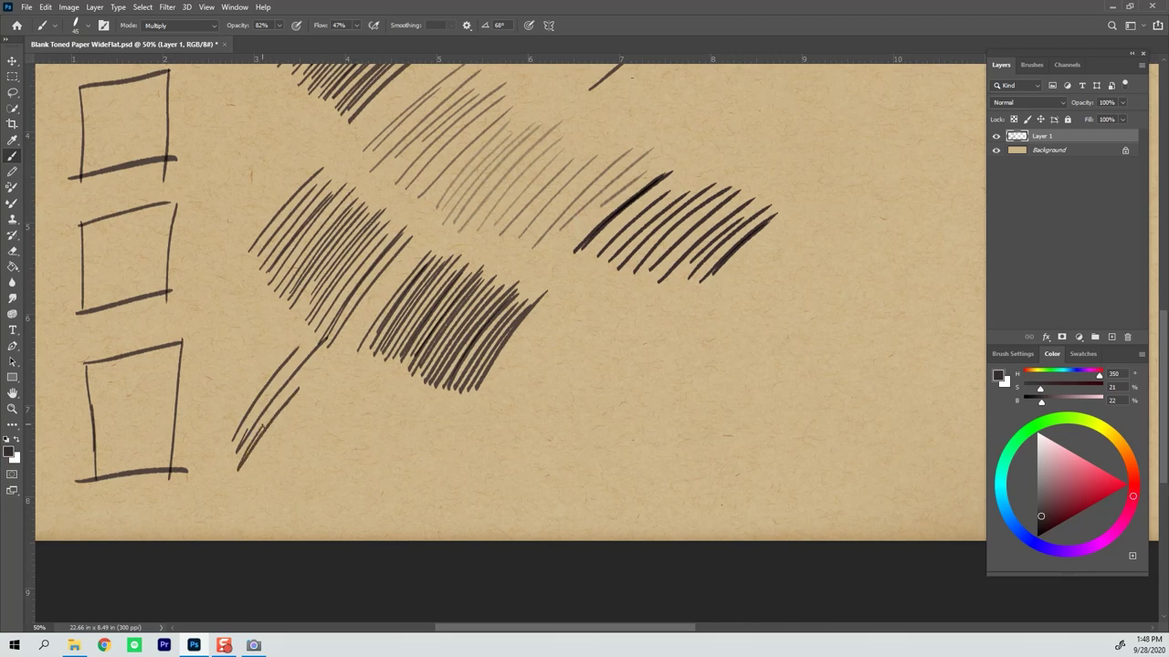
{"action": "mouse_move", "coordinate": [243, 493]}
{"action": "left_mouse_down"}
{"action": "mouse_move", "coordinate": [337, 371]}
{"action": "mouse_move", "coordinate": [305, 431]}
{"action": "left_mouse_up"}
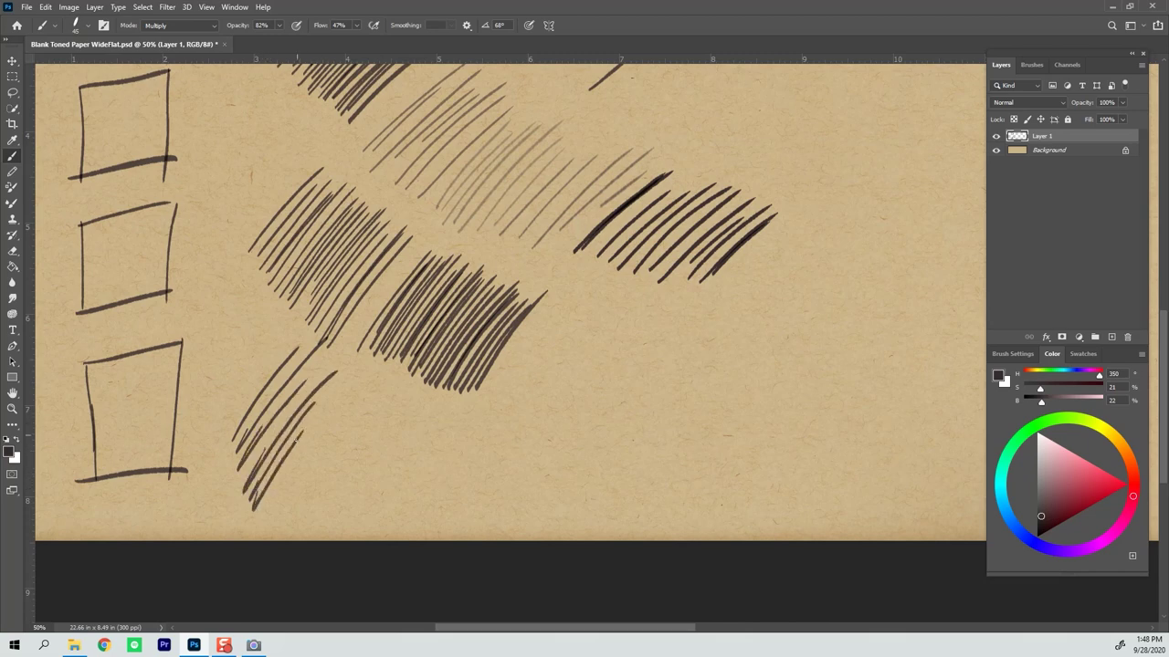
{"action": "left_click_drag", "start_coordinate": [258, 516], "coordinate": [324, 435]}
{"action": "mouse_move", "coordinate": [265, 538]}
{"action": "left_mouse_down"}
{"action": "mouse_move", "coordinate": [336, 428]}
{"action": "mouse_move", "coordinate": [354, 420]}
{"action": "mouse_move", "coordinate": [311, 500]}
{"action": "mouse_move", "coordinate": [371, 429]}
{"action": "left_mouse_up"}
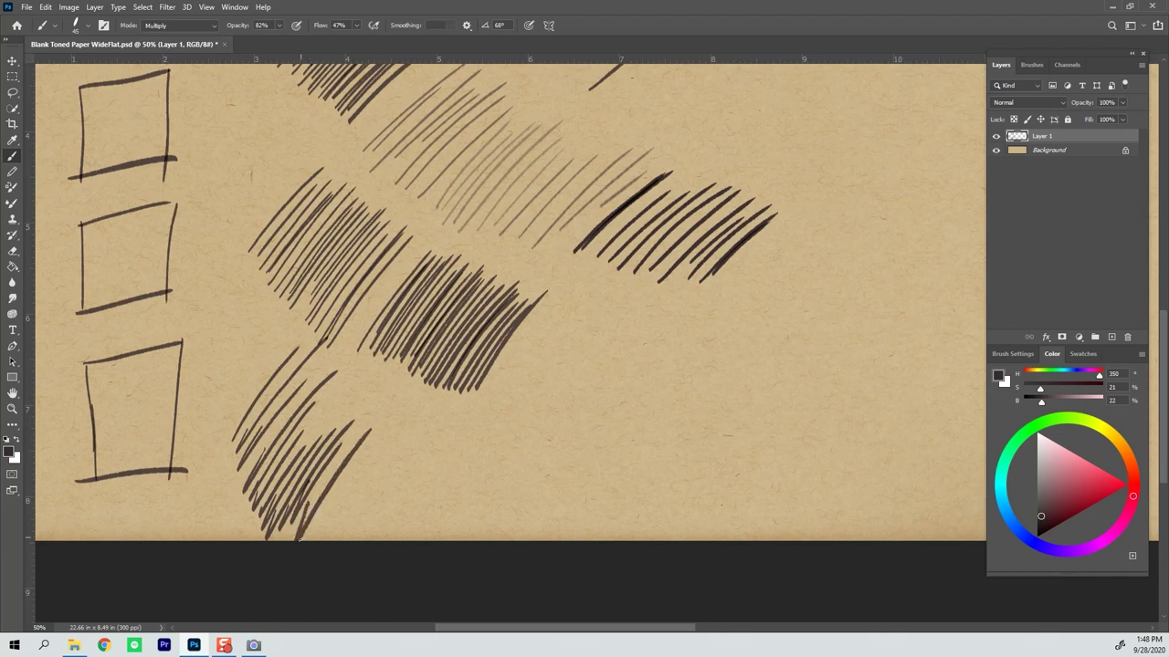
Stack wavy horizontal strokes into a small coil below the hatching
{"action": "left_click_drag", "start_coordinate": [414, 474], "coordinate": [519, 456]}
{"action": "left_click_drag", "start_coordinate": [442, 465], "coordinate": [502, 459]}
{"action": "mouse_move", "coordinate": [407, 447]}
{"action": "left_mouse_down"}
{"action": "mouse_move", "coordinate": [512, 437]}
{"action": "mouse_move", "coordinate": [500, 435]}
{"action": "mouse_move", "coordinate": [513, 418]}
{"action": "left_mouse_up"}
{"action": "left_click_drag", "start_coordinate": [420, 422], "coordinate": [528, 396]}
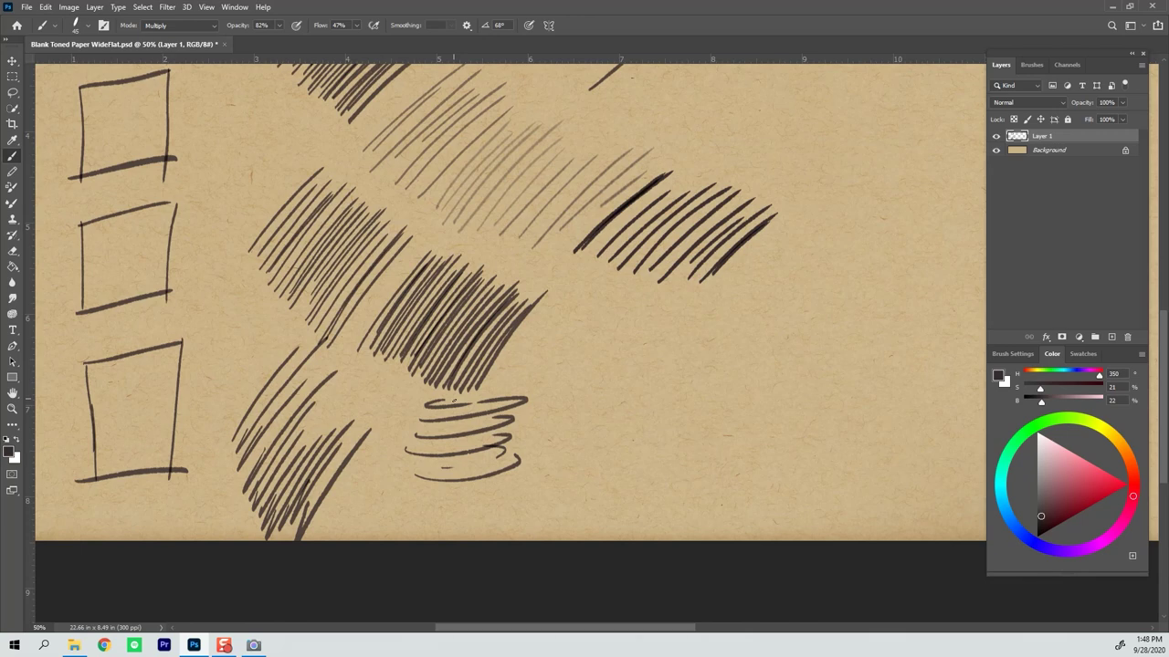
{"action": "left_click_drag", "start_coordinate": [576, 487], "coordinate": [545, 493]}
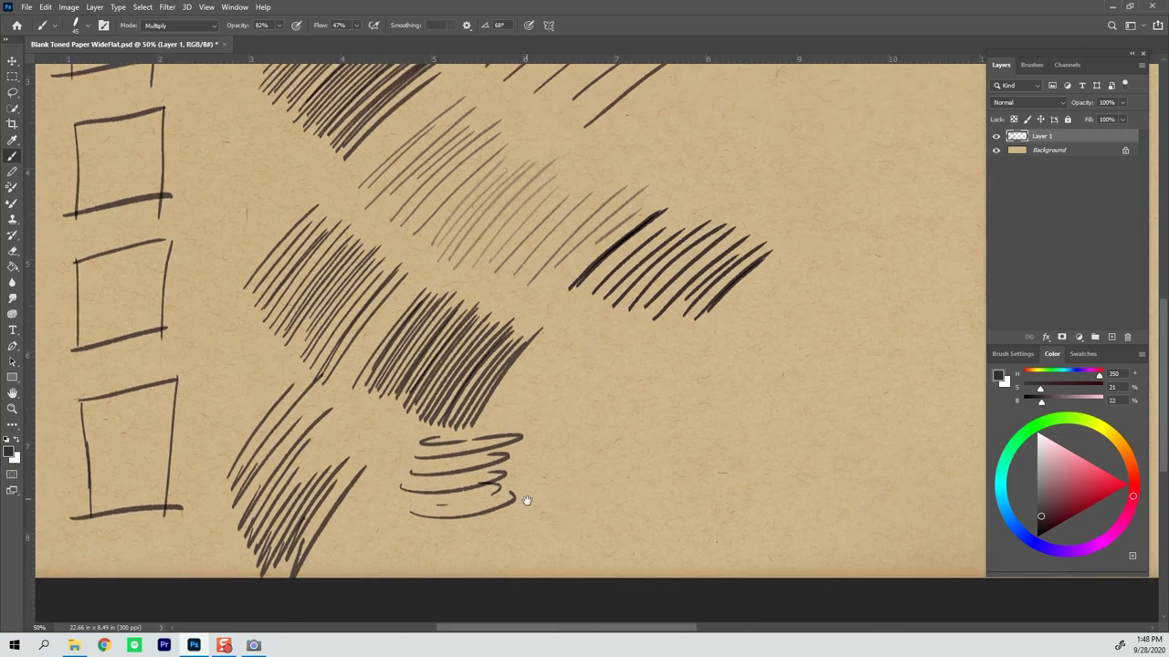
{"action": "left_click_drag", "start_coordinate": [590, 475], "coordinate": [662, 445]}
{"action": "left_click_drag", "start_coordinate": [440, 484], "coordinate": [456, 580]}
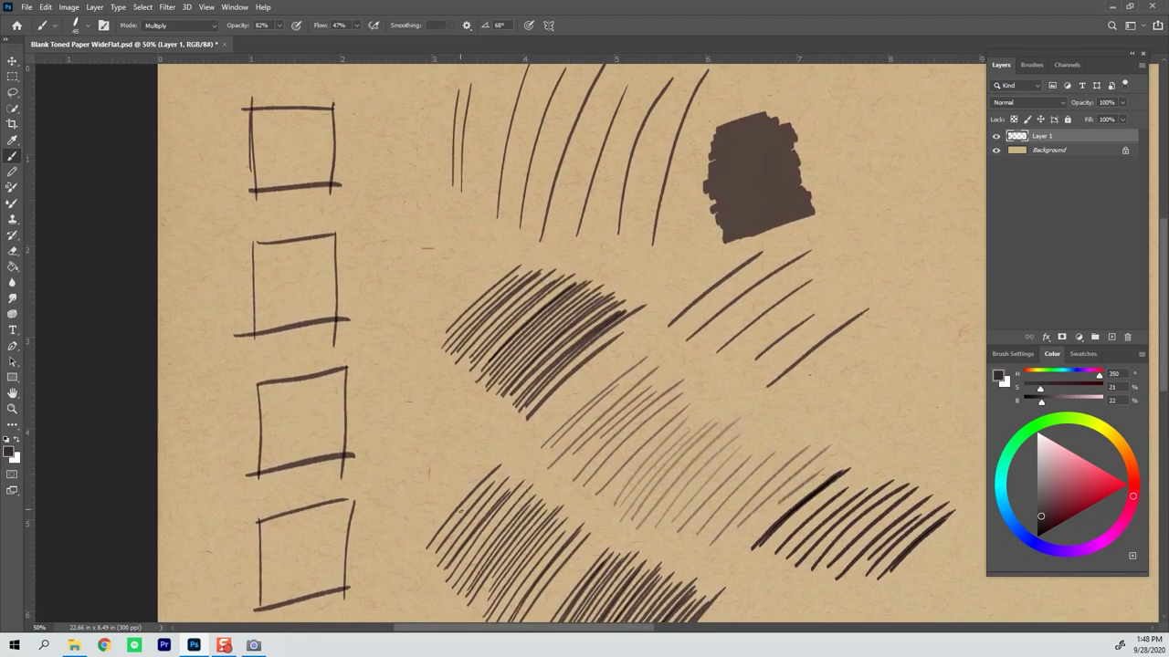
Pick a near-white ink and hatch the top value box with vertical strokes
{"action": "left_click_drag", "start_coordinate": [1038, 438], "coordinate": [1023, 423]}
{"action": "left_click", "coordinate": [1040, 441]}
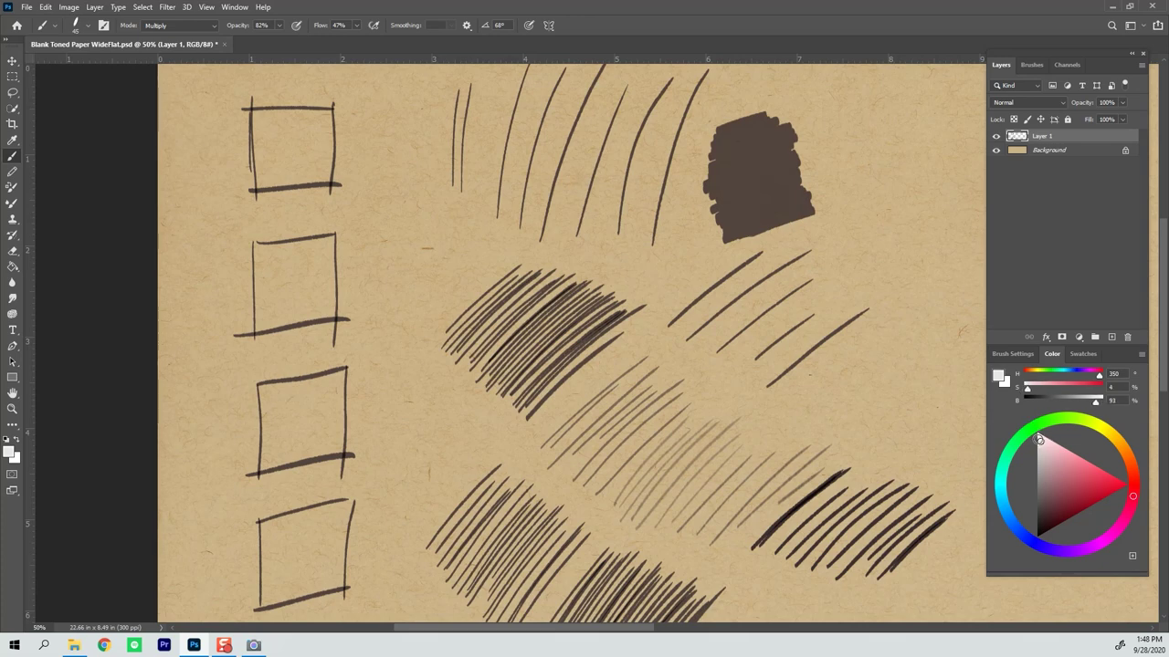
{"action": "left_click", "coordinate": [1037, 442]}
{"action": "mouse_move", "coordinate": [259, 115]}
{"action": "left_mouse_down"}
{"action": "mouse_move", "coordinate": [277, 176]}
{"action": "mouse_move", "coordinate": [286, 146]}
{"action": "mouse_move", "coordinate": [286, 183]}
{"action": "left_mouse_up"}
{"action": "left_click_drag", "start_coordinate": [287, 111], "coordinate": [293, 179]}
{"action": "left_click_drag", "start_coordinate": [295, 109], "coordinate": [299, 183]}
{"action": "left_click_drag", "start_coordinate": [302, 112], "coordinate": [307, 182]}
{"action": "left_click_drag", "start_coordinate": [310, 111], "coordinate": [314, 183]}
{"action": "left_click_drag", "start_coordinate": [317, 113], "coordinate": [322, 181]}
{"action": "left_click_drag", "start_coordinate": [322, 110], "coordinate": [326, 179]}
{"action": "left_click_drag", "start_coordinate": [326, 119], "coordinate": [328, 168]}
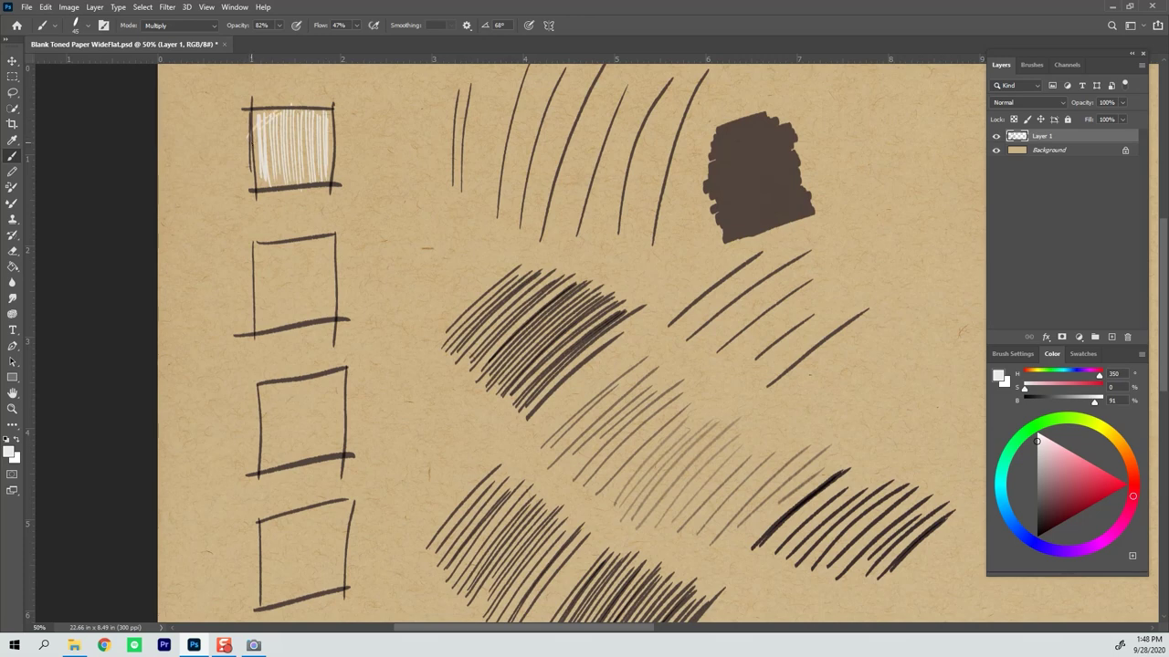
Cross-hatch the top box lightly with near-white diagonal strokes
{"action": "left_click_drag", "start_coordinate": [254, 162], "coordinate": [259, 147]}
{"action": "left_click_drag", "start_coordinate": [267, 145], "coordinate": [276, 130]}
{"action": "mouse_move", "coordinate": [277, 139]}
{"action": "left_mouse_down"}
{"action": "mouse_move", "coordinate": [293, 121]}
{"action": "mouse_move", "coordinate": [305, 126]}
{"action": "left_mouse_up"}
{"action": "left_click_drag", "start_coordinate": [311, 124], "coordinate": [331, 109]}
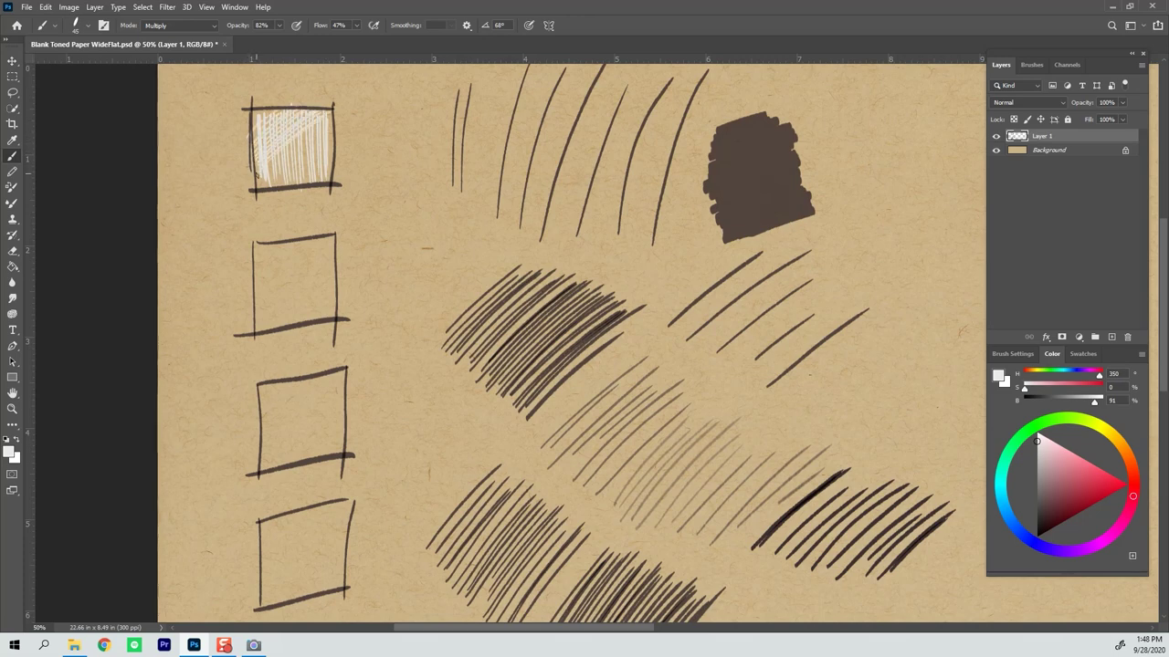
{"action": "left_click_drag", "start_coordinate": [257, 179], "coordinate": [265, 170]}
{"action": "left_click_drag", "start_coordinate": [299, 147], "coordinate": [320, 137]}
{"action": "mouse_move", "coordinate": [270, 179]}
{"action": "left_mouse_down"}
{"action": "mouse_move", "coordinate": [294, 157]}
{"action": "mouse_move", "coordinate": [285, 166]}
{"action": "left_mouse_up"}
{"action": "left_click_drag", "start_coordinate": [274, 186], "coordinate": [302, 159]}
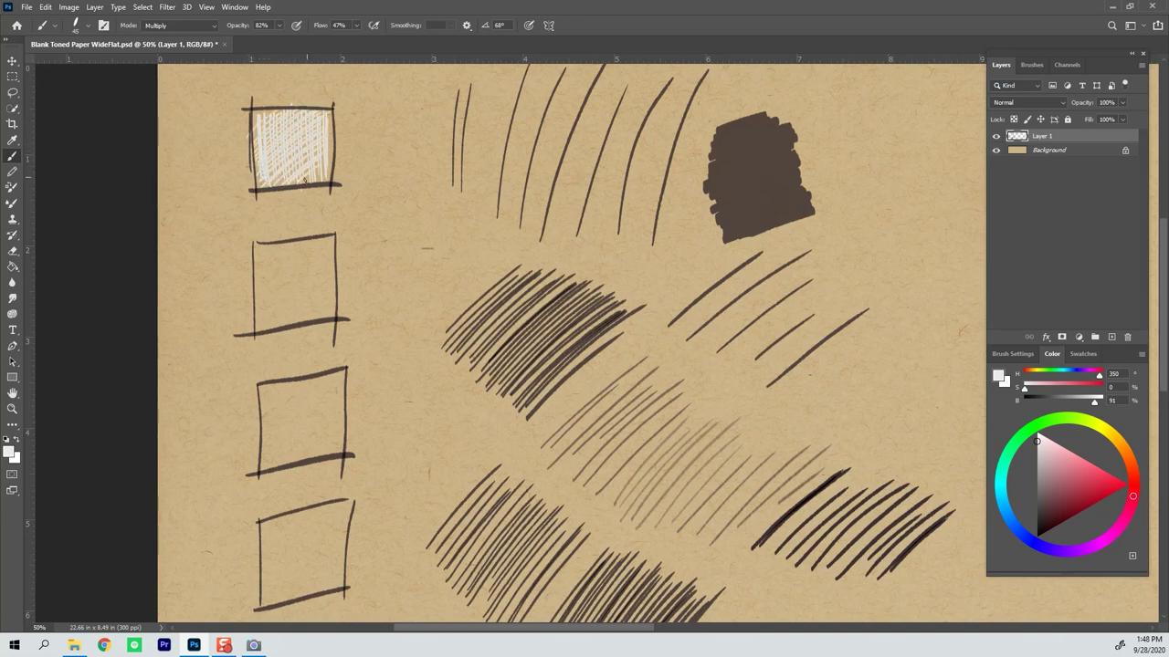
Switch back to dark brown and start dense vertical hatching in the bottom box
{"action": "left_click_drag", "start_coordinate": [398, 377], "coordinate": [396, 259]}
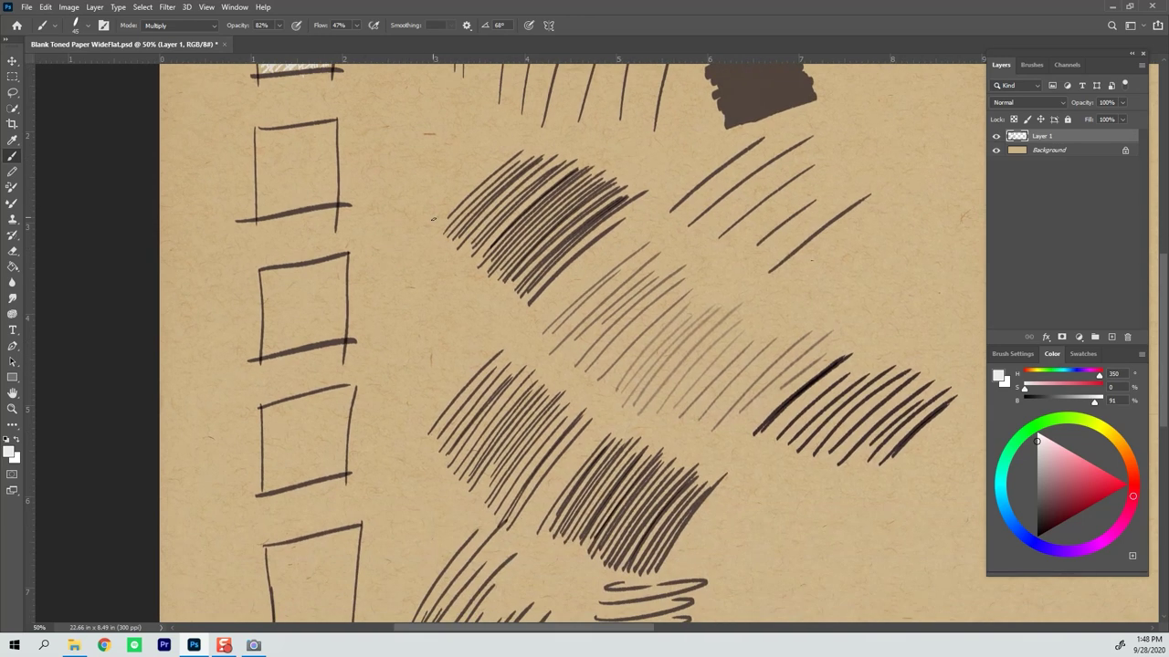
{"action": "left_click_drag", "start_coordinate": [1034, 491], "coordinate": [1041, 517]}
{"action": "left_click_drag", "start_coordinate": [440, 327], "coordinate": [412, 247]}
{"action": "left_click_drag", "start_coordinate": [232, 418], "coordinate": [228, 517]}
{"action": "left_click_drag", "start_coordinate": [227, 429], "coordinate": [229, 502]}
{"action": "left_click_drag", "start_coordinate": [233, 422], "coordinate": [241, 528]}
{"action": "mouse_move", "coordinate": [248, 419]}
{"action": "left_mouse_down"}
{"action": "mouse_move", "coordinate": [251, 523]}
{"action": "mouse_move", "coordinate": [252, 507]}
{"action": "left_mouse_up"}
Hatch the bottom box's right part and scribble it solid dark brown
{"action": "left_click_drag", "start_coordinate": [257, 424], "coordinate": [264, 530]}
{"action": "left_click_drag", "start_coordinate": [272, 412], "coordinate": [280, 526]}
{"action": "left_click_drag", "start_coordinate": [284, 413], "coordinate": [292, 518]}
{"action": "left_click_drag", "start_coordinate": [299, 407], "coordinate": [304, 516]}
{"action": "mouse_move", "coordinate": [307, 409]}
{"action": "left_mouse_down"}
{"action": "mouse_move", "coordinate": [295, 521]}
{"action": "mouse_move", "coordinate": [294, 497]}
{"action": "left_mouse_up"}
{"action": "mouse_move", "coordinate": [239, 441]}
{"action": "left_mouse_down"}
{"action": "mouse_move", "coordinate": [274, 420]}
{"action": "mouse_move", "coordinate": [247, 436]}
{"action": "mouse_move", "coordinate": [274, 461]}
{"action": "mouse_move", "coordinate": [236, 444]}
{"action": "mouse_move", "coordinate": [283, 525]}
{"action": "mouse_move", "coordinate": [241, 430]}
{"action": "mouse_move", "coordinate": [252, 420]}
{"action": "mouse_move", "coordinate": [274, 521]}
{"action": "mouse_move", "coordinate": [278, 475]}
{"action": "mouse_move", "coordinate": [292, 534]}
{"action": "mouse_move", "coordinate": [301, 414]}
{"action": "mouse_move", "coordinate": [288, 424]}
{"action": "mouse_move", "coordinate": [275, 502]}
{"action": "mouse_move", "coordinate": [254, 438]}
{"action": "mouse_move", "coordinate": [237, 457]}
{"action": "mouse_move", "coordinate": [283, 416]}
{"action": "mouse_move", "coordinate": [238, 509]}
{"action": "mouse_move", "coordinate": [258, 518]}
{"action": "mouse_move", "coordinate": [301, 500]}
{"action": "mouse_move", "coordinate": [301, 515]}
{"action": "mouse_move", "coordinate": [304, 406]}
{"action": "left_mouse_up"}
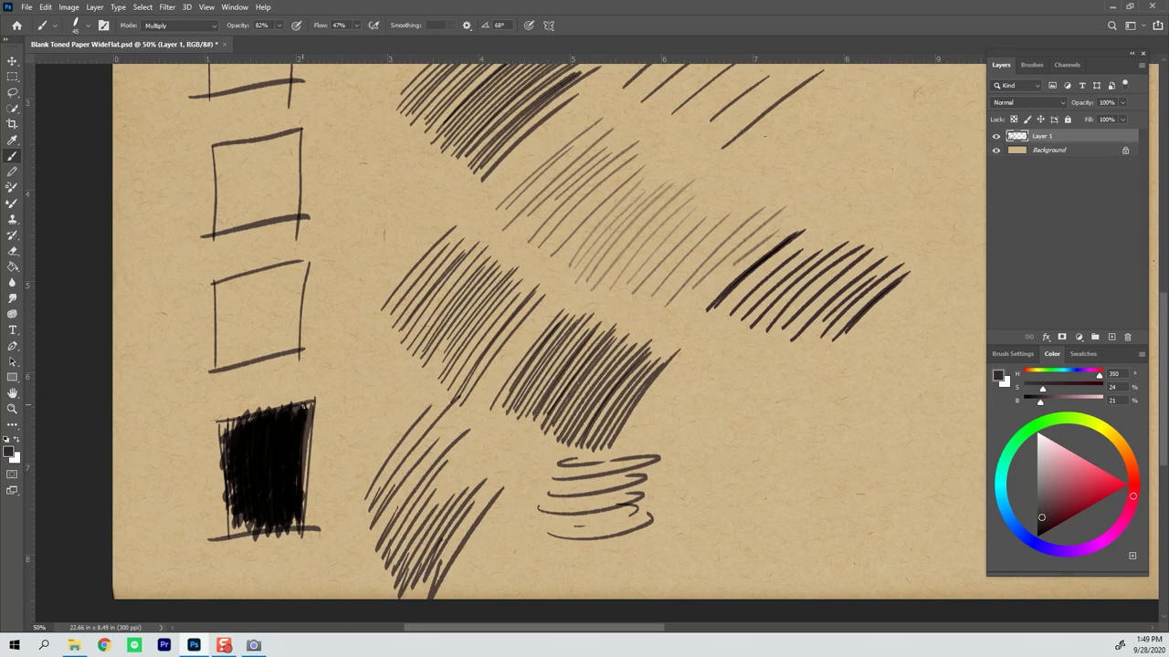
Darken the top of the bottom box, then letter W and H beside the top two boxes
{"action": "mouse_move", "coordinate": [279, 412]}
{"action": "left_mouse_down"}
{"action": "mouse_move", "coordinate": [239, 425]}
{"action": "mouse_move", "coordinate": [288, 524]}
{"action": "mouse_move", "coordinate": [298, 421]}
{"action": "left_mouse_up"}
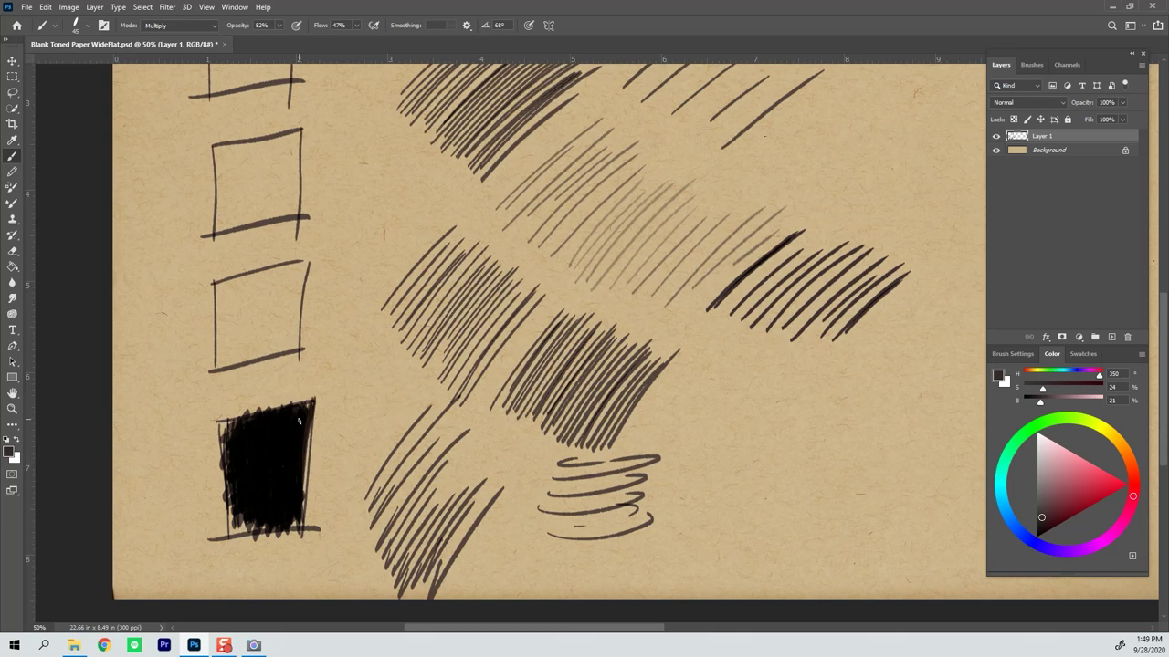
{"action": "left_click_drag", "start_coordinate": [362, 368], "coordinate": [381, 509]}
{"action": "left_click_drag", "start_coordinate": [400, 376], "coordinate": [417, 483]}
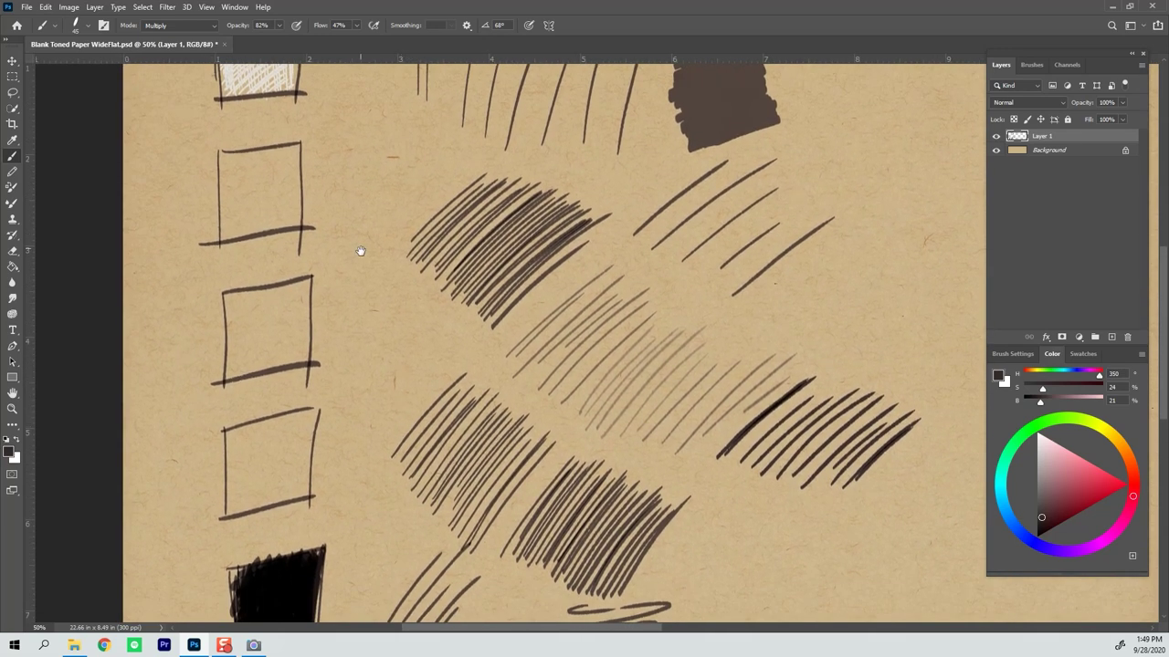
{"action": "left_click_drag", "start_coordinate": [361, 251], "coordinate": [380, 342]}
{"action": "mouse_move", "coordinate": [340, 119]}
{"action": "left_mouse_down"}
{"action": "mouse_move", "coordinate": [352, 132]}
{"action": "mouse_move", "coordinate": [367, 89]}
{"action": "left_mouse_up"}
{"action": "left_click_drag", "start_coordinate": [393, 340], "coordinate": [389, 268]}
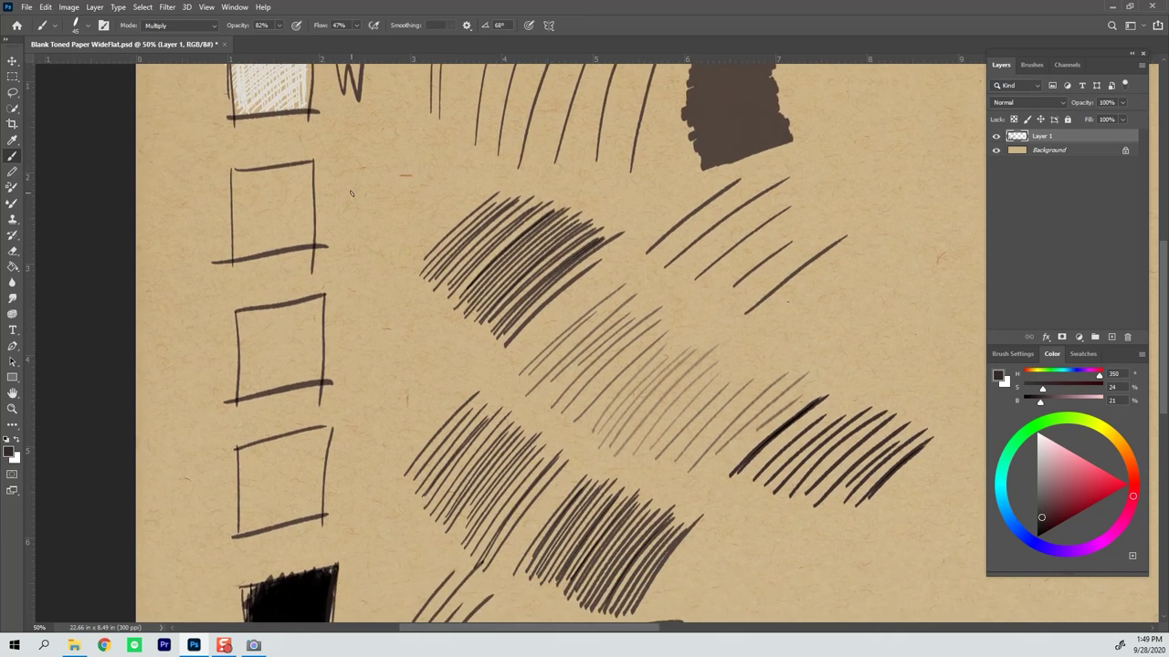
{"action": "mouse_move", "coordinate": [346, 179]}
{"action": "left_mouse_down"}
{"action": "mouse_move", "coordinate": [348, 217]}
{"action": "mouse_move", "coordinate": [371, 189]}
{"action": "mouse_move", "coordinate": [372, 247]}
{"action": "left_mouse_up"}
Letter T and C beside the next boxes and a final letter beside the black box
{"action": "left_click_drag", "start_coordinate": [396, 359], "coordinate": [387, 243]}
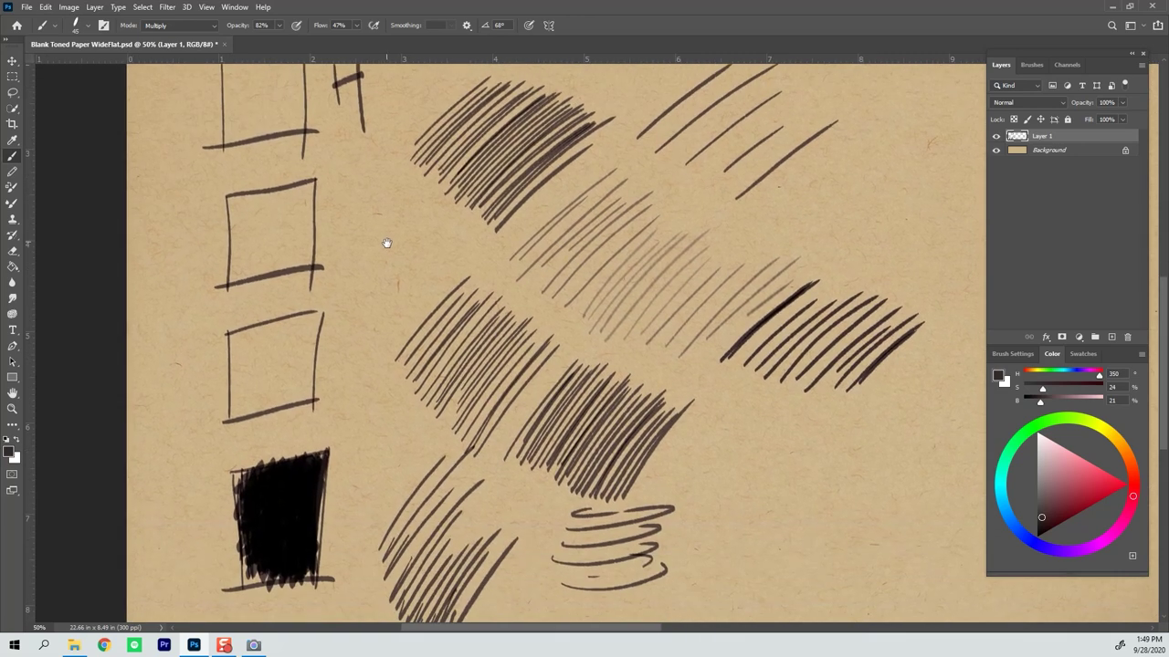
{"action": "left_click_drag", "start_coordinate": [357, 190], "coordinate": [362, 245]}
{"action": "left_click_drag", "start_coordinate": [331, 202], "coordinate": [383, 178]}
{"action": "mouse_move", "coordinate": [366, 317]}
{"action": "left_mouse_down"}
{"action": "mouse_move", "coordinate": [351, 334]}
{"action": "mouse_move", "coordinate": [370, 367]}
{"action": "left_mouse_up"}
{"action": "mouse_move", "coordinate": [354, 476]}
{"action": "left_mouse_down"}
{"action": "mouse_move", "coordinate": [356, 543]}
{"action": "mouse_move", "coordinate": [356, 531]}
{"action": "left_mouse_up"}
{"action": "left_click_drag", "start_coordinate": [440, 410], "coordinate": [469, 454]}
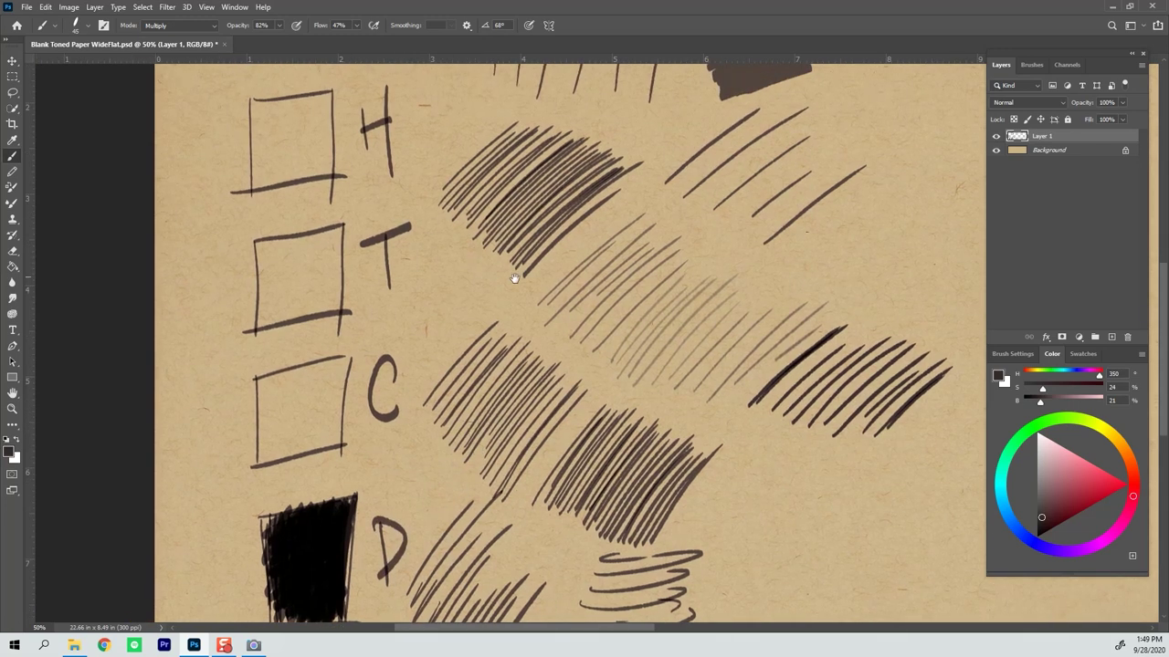
Add two light horizontal strokes inside the H box
{"action": "left_click_drag", "start_coordinate": [515, 278], "coordinate": [604, 319]}
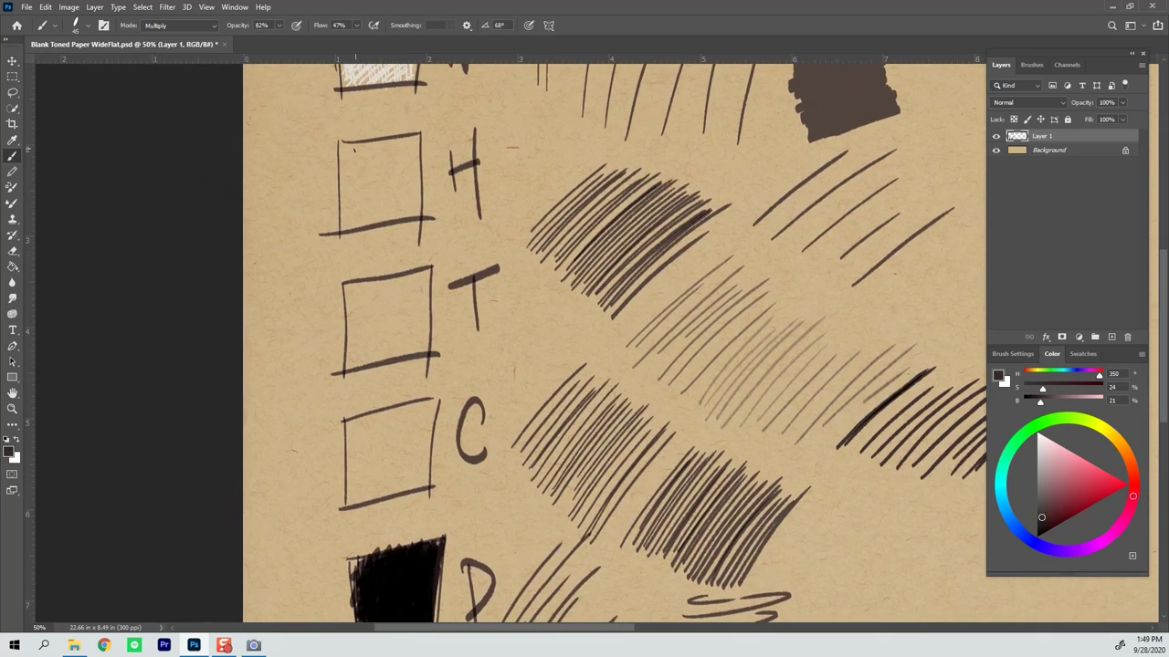
{"action": "left_click_drag", "start_coordinate": [368, 146], "coordinate": [409, 142]}
{"action": "left_click_drag", "start_coordinate": [344, 157], "coordinate": [385, 151]}
Fill the T box with four rows of dark horizontal hatching
{"action": "left_click_drag", "start_coordinate": [455, 396], "coordinate": [434, 356]}
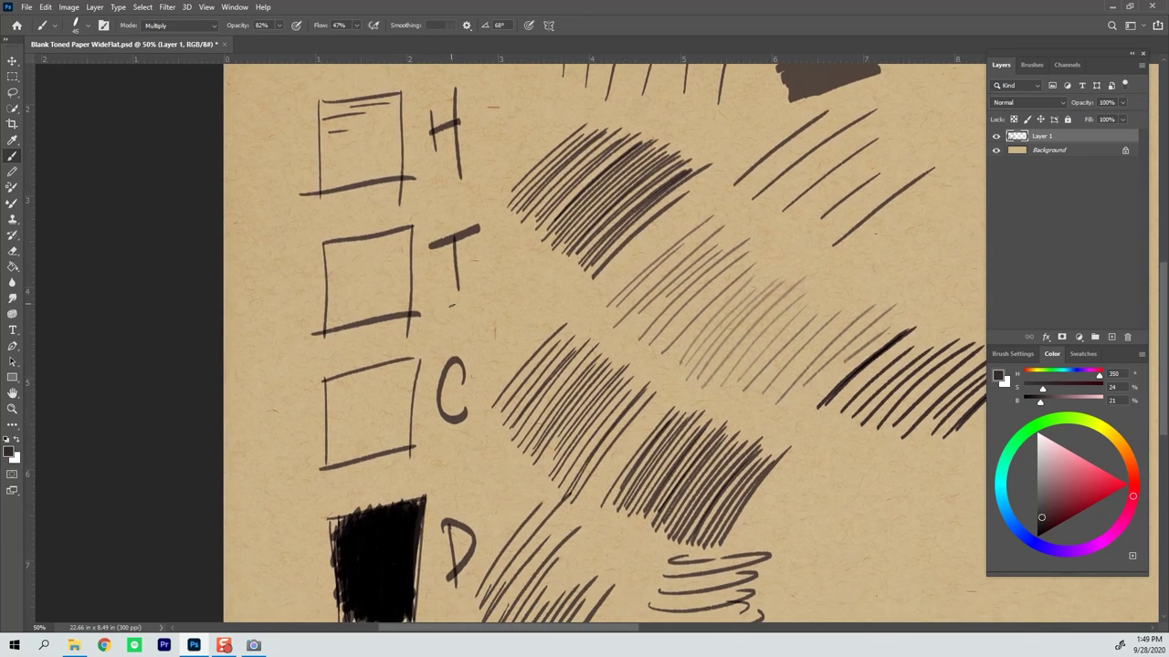
{"action": "left_click_drag", "start_coordinate": [437, 302], "coordinate": [423, 261]}
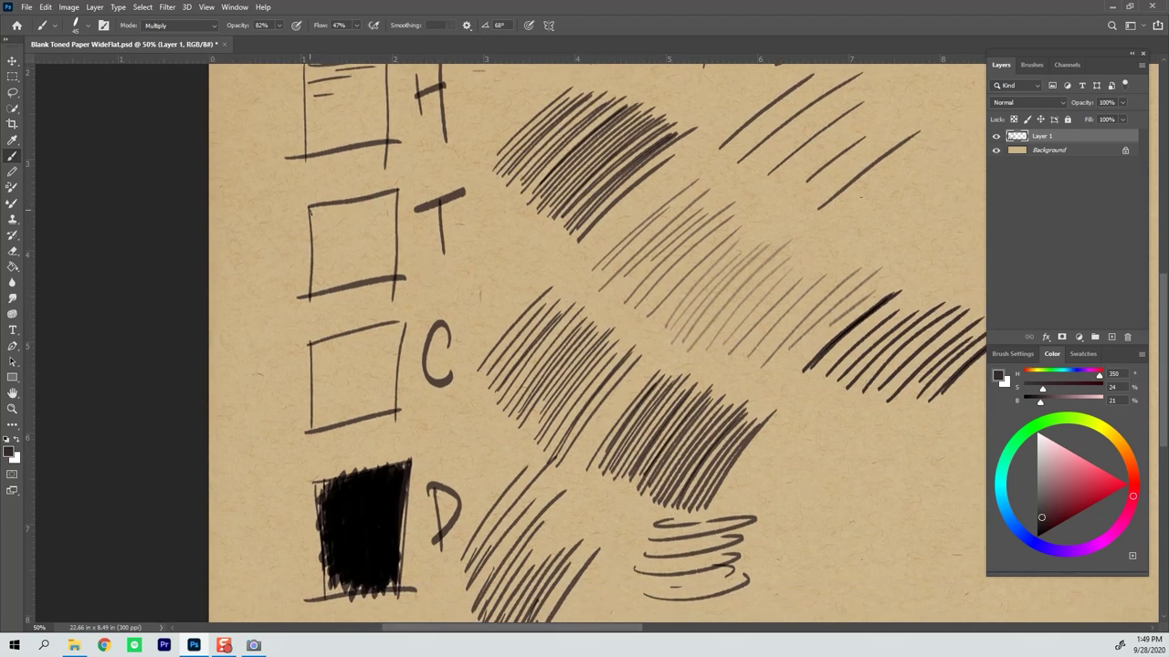
{"action": "left_click_drag", "start_coordinate": [307, 212], "coordinate": [396, 212]}
{"action": "left_click_drag", "start_coordinate": [303, 232], "coordinate": [394, 227]}
{"action": "mouse_move", "coordinate": [304, 254]}
{"action": "left_mouse_down"}
{"action": "mouse_move", "coordinate": [398, 235]}
{"action": "mouse_move", "coordinate": [393, 248]}
{"action": "left_mouse_up"}
{"action": "mouse_move", "coordinate": [301, 278]}
{"action": "left_mouse_down"}
{"action": "mouse_move", "coordinate": [391, 257]}
{"action": "mouse_move", "coordinate": [367, 279]}
{"action": "left_mouse_up"}
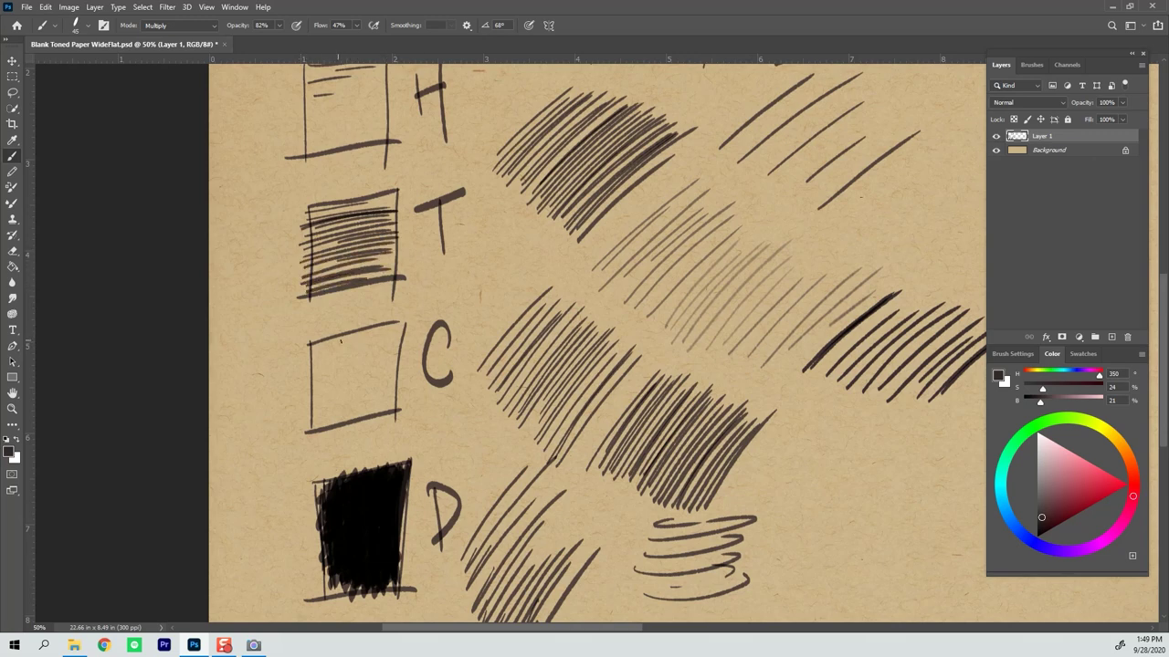
Fill the C box top to bottom with horizontal hatch strokes
{"action": "left_click_drag", "start_coordinate": [307, 350], "coordinate": [401, 329]}
{"action": "mouse_move", "coordinate": [309, 356]}
{"action": "left_mouse_down"}
{"action": "mouse_move", "coordinate": [400, 336]}
{"action": "mouse_move", "coordinate": [392, 345]}
{"action": "left_mouse_up"}
{"action": "left_click_drag", "start_coordinate": [303, 372], "coordinate": [398, 356]}
{"action": "left_click_drag", "start_coordinate": [305, 384], "coordinate": [404, 365]}
{"action": "mouse_move", "coordinate": [307, 394]}
{"action": "left_mouse_down"}
{"action": "mouse_move", "coordinate": [400, 372]}
{"action": "mouse_move", "coordinate": [393, 382]}
{"action": "left_mouse_up"}
{"action": "left_click_drag", "start_coordinate": [302, 409], "coordinate": [389, 392]}
{"action": "left_click_drag", "start_coordinate": [303, 417], "coordinate": [398, 398]}
{"action": "left_click_drag", "start_coordinate": [303, 426], "coordinate": [382, 409]}
{"action": "left_click_drag", "start_coordinate": [338, 422], "coordinate": [391, 412]}
{"action": "left_click_drag", "start_coordinate": [343, 423], "coordinate": [407, 403]}
Lay diagonal cross-hatching over the C box from top to bottom
{"action": "left_click_drag", "start_coordinate": [308, 378], "coordinate": [369, 332]}
{"action": "mouse_move", "coordinate": [312, 406]}
{"action": "left_mouse_down"}
{"action": "mouse_move", "coordinate": [401, 323]}
{"action": "mouse_move", "coordinate": [392, 335]}
{"action": "left_mouse_up"}
{"action": "left_click_drag", "start_coordinate": [309, 420], "coordinate": [400, 343]}
{"action": "mouse_move", "coordinate": [318, 424]}
{"action": "left_mouse_down"}
{"action": "mouse_move", "coordinate": [401, 349]}
{"action": "mouse_move", "coordinate": [394, 356]}
{"action": "left_mouse_up"}
{"action": "left_click_drag", "start_coordinate": [323, 431], "coordinate": [398, 371]}
{"action": "mouse_move", "coordinate": [332, 442]}
{"action": "left_mouse_down"}
{"action": "mouse_move", "coordinate": [398, 380]}
{"action": "mouse_move", "coordinate": [395, 393]}
{"action": "left_mouse_up"}
{"action": "left_click_drag", "start_coordinate": [371, 414], "coordinate": [400, 391]}
Darken the C box's upper-left and add further diagonal cross-hatching
{"action": "mouse_move", "coordinate": [305, 393]}
{"action": "left_mouse_down"}
{"action": "mouse_move", "coordinate": [365, 332]}
{"action": "mouse_move", "coordinate": [354, 336]}
{"action": "left_mouse_up"}
{"action": "mouse_move", "coordinate": [312, 376]}
{"action": "left_mouse_down"}
{"action": "mouse_move", "coordinate": [355, 329]}
{"action": "mouse_move", "coordinate": [344, 336]}
{"action": "left_mouse_up"}
{"action": "left_click_drag", "start_coordinate": [308, 363], "coordinate": [329, 336]}
{"action": "left_click_drag", "start_coordinate": [314, 369], "coordinate": [364, 327]}
{"action": "mouse_move", "coordinate": [313, 383]}
{"action": "left_mouse_down"}
{"action": "mouse_move", "coordinate": [374, 327]}
{"action": "mouse_move", "coordinate": [343, 358]}
{"action": "left_mouse_up"}
{"action": "mouse_move", "coordinate": [312, 398]}
{"action": "left_mouse_down"}
{"action": "mouse_move", "coordinate": [383, 327]}
{"action": "mouse_move", "coordinate": [373, 340]}
{"action": "left_mouse_up"}
{"action": "left_click_drag", "start_coordinate": [373, 343], "coordinate": [391, 327]}
{"action": "left_click_drag", "start_coordinate": [319, 414], "coordinate": [358, 366]}
{"action": "mouse_move", "coordinate": [316, 420]}
{"action": "left_mouse_down"}
{"action": "mouse_move", "coordinate": [391, 337]}
{"action": "mouse_move", "coordinate": [380, 368]}
{"action": "left_mouse_up"}
{"action": "left_click_drag", "start_coordinate": [332, 425], "coordinate": [400, 363]}
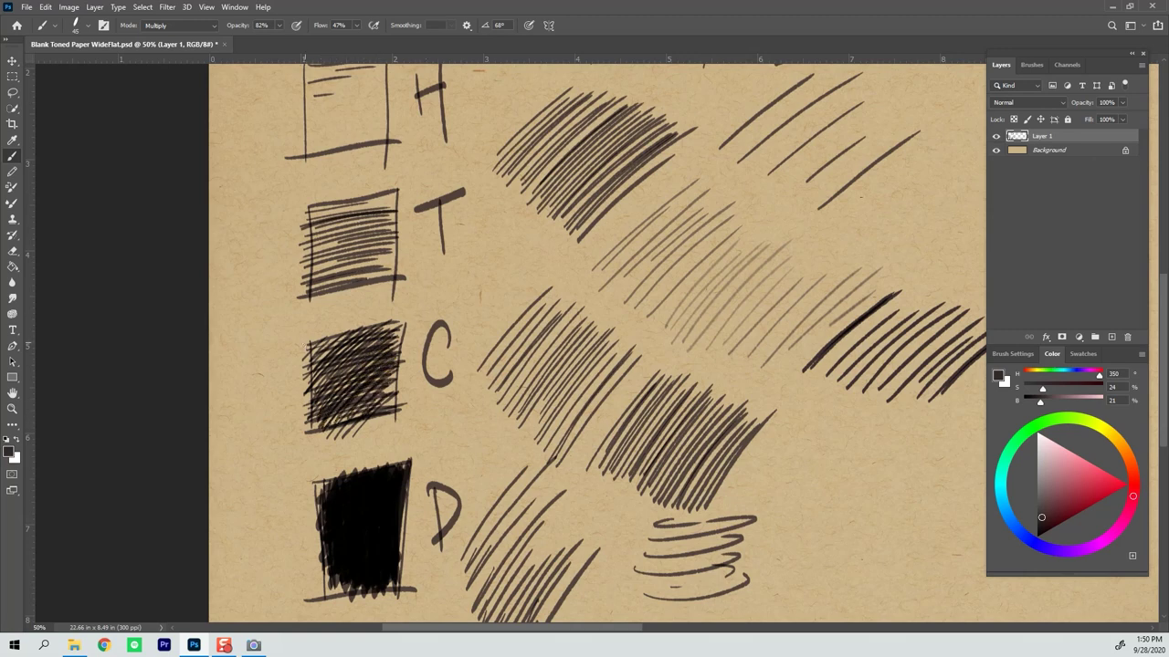
Add near-horizontal cross-hatching over the C box, heaviest in its lower part
{"action": "left_click_drag", "start_coordinate": [300, 349], "coordinate": [401, 334]}
{"action": "left_click_drag", "start_coordinate": [314, 349], "coordinate": [400, 338]}
{"action": "left_click_drag", "start_coordinate": [327, 366], "coordinate": [409, 349]}
{"action": "left_click_drag", "start_coordinate": [321, 378], "coordinate": [398, 359]}
{"action": "mouse_move", "coordinate": [321, 387]}
{"action": "left_mouse_down"}
{"action": "mouse_move", "coordinate": [393, 367]}
{"action": "mouse_move", "coordinate": [373, 378]}
{"action": "left_mouse_up"}
{"action": "left_click_drag", "start_coordinate": [311, 404], "coordinate": [391, 390]}
{"action": "left_click_drag", "start_coordinate": [320, 416], "coordinate": [398, 396]}
{"action": "left_click_drag", "start_coordinate": [326, 424], "coordinate": [390, 407]}
{"action": "left_click_drag", "start_coordinate": [322, 426], "coordinate": [392, 405]}
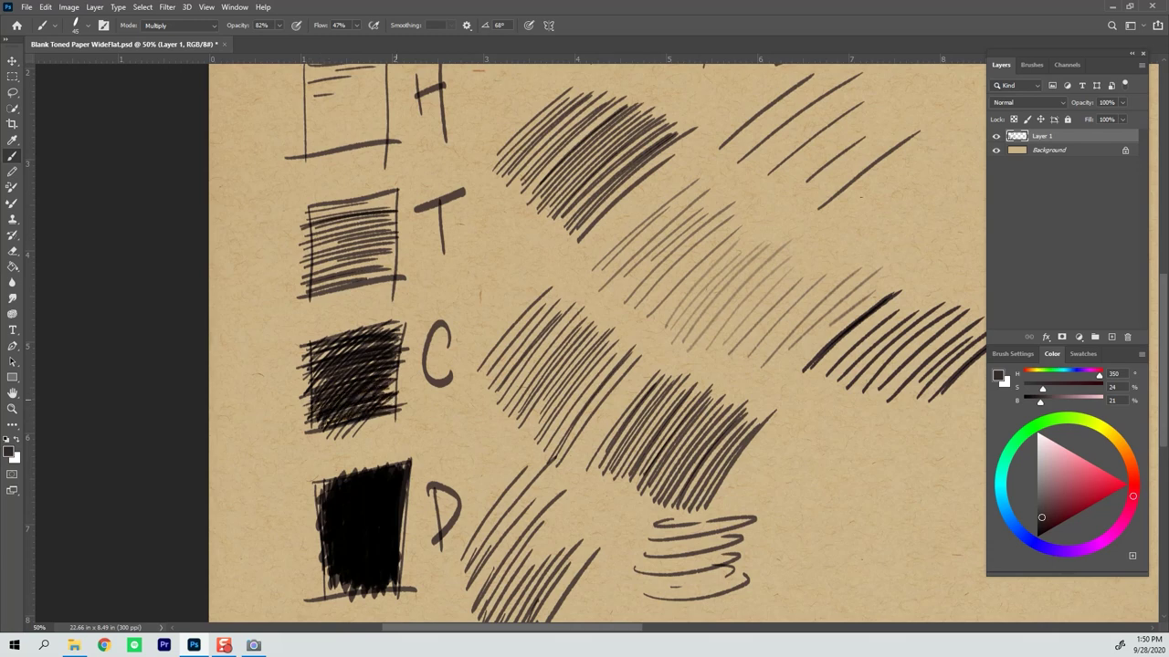
{"action": "mouse_move", "coordinate": [626, 410]}
{"action": "left_mouse_down"}
{"action": "mouse_move", "coordinate": [571, 475]}
{"action": "mouse_move", "coordinate": [573, 488]}
{"action": "left_mouse_up"}
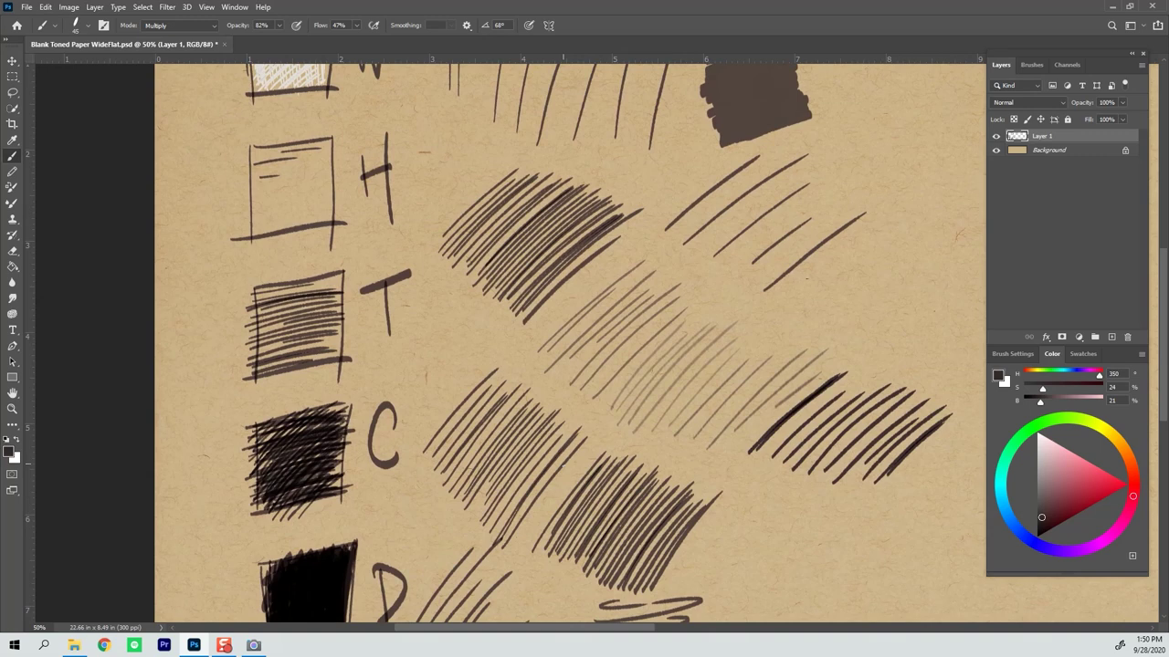
Zoom out to 33.3% and draw curved brackets left of the black, C, T and W boxes
{"action": "scroll", "coordinate": [563, 464], "scroll_direction": "down", "scroll_amount": 1}
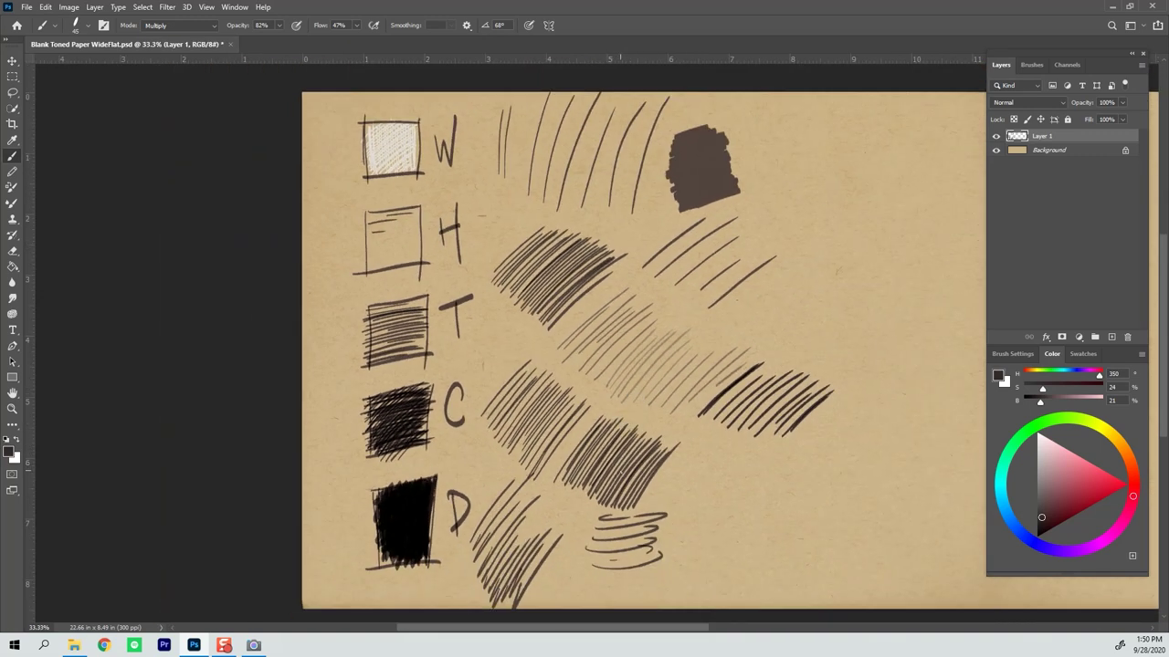
{"action": "left_click_drag", "start_coordinate": [607, 477], "coordinate": [516, 467]}
{"action": "left_click_drag", "start_coordinate": [253, 430], "coordinate": [272, 486]}
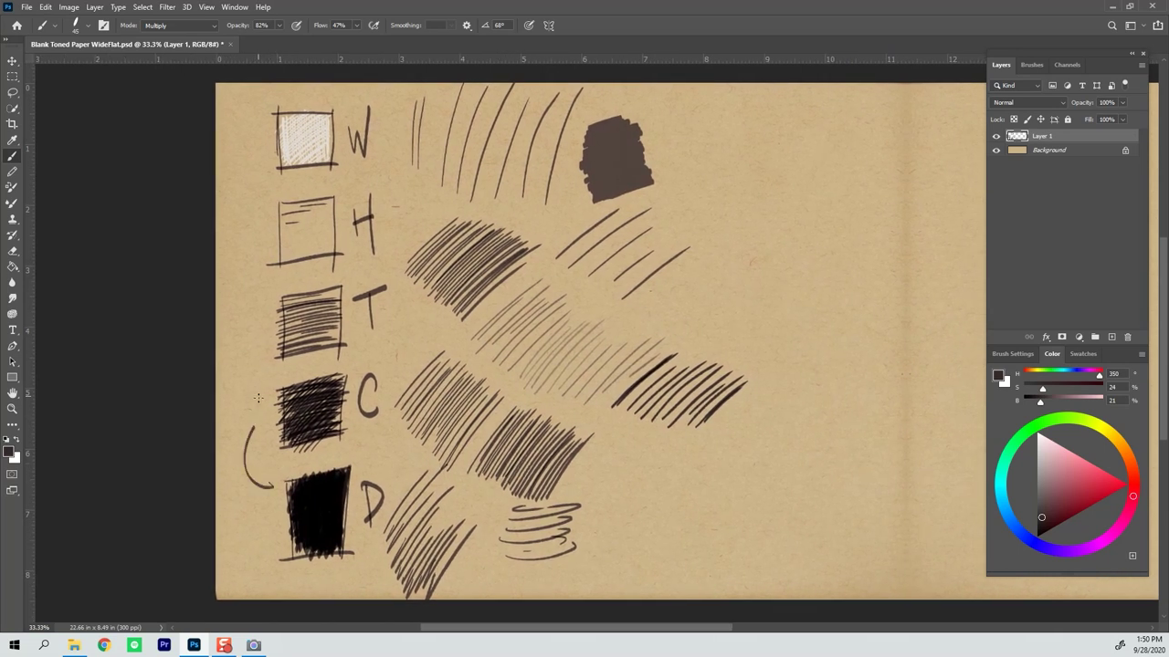
{"action": "left_click_drag", "start_coordinate": [253, 331], "coordinate": [258, 398]}
{"action": "left_click_drag", "start_coordinate": [252, 235], "coordinate": [257, 302]}
{"action": "left_click_drag", "start_coordinate": [259, 209], "coordinate": [250, 131]}
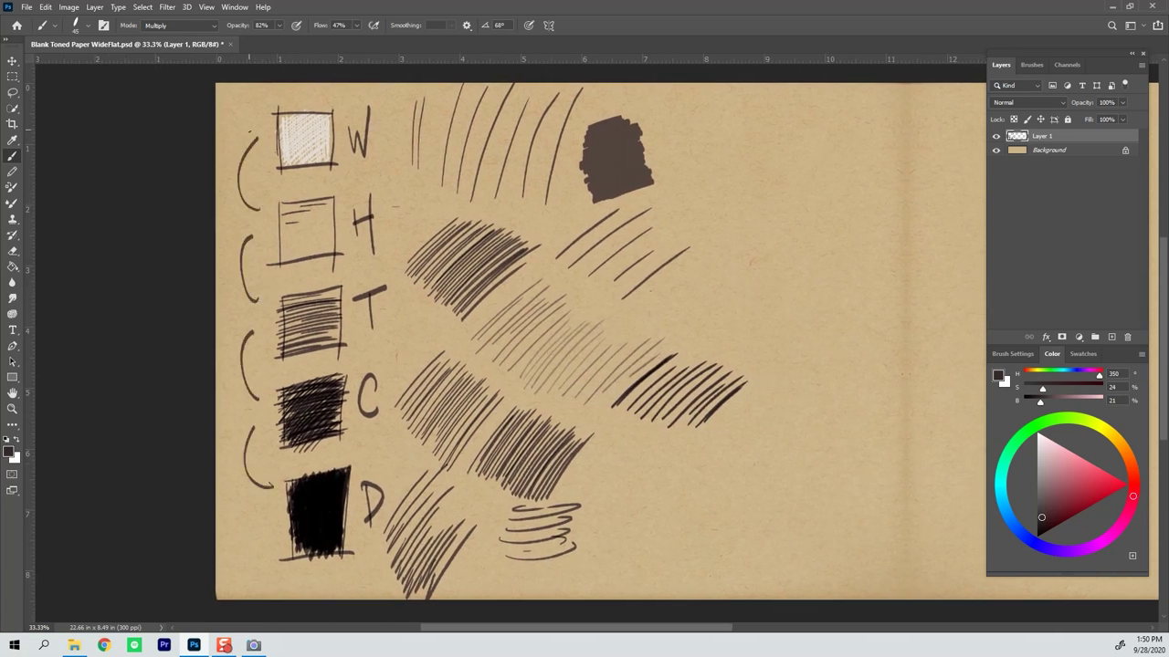
Add two short horizontal strokes inside the H box
{"action": "left_click_drag", "start_coordinate": [673, 471], "coordinate": [563, 469]}
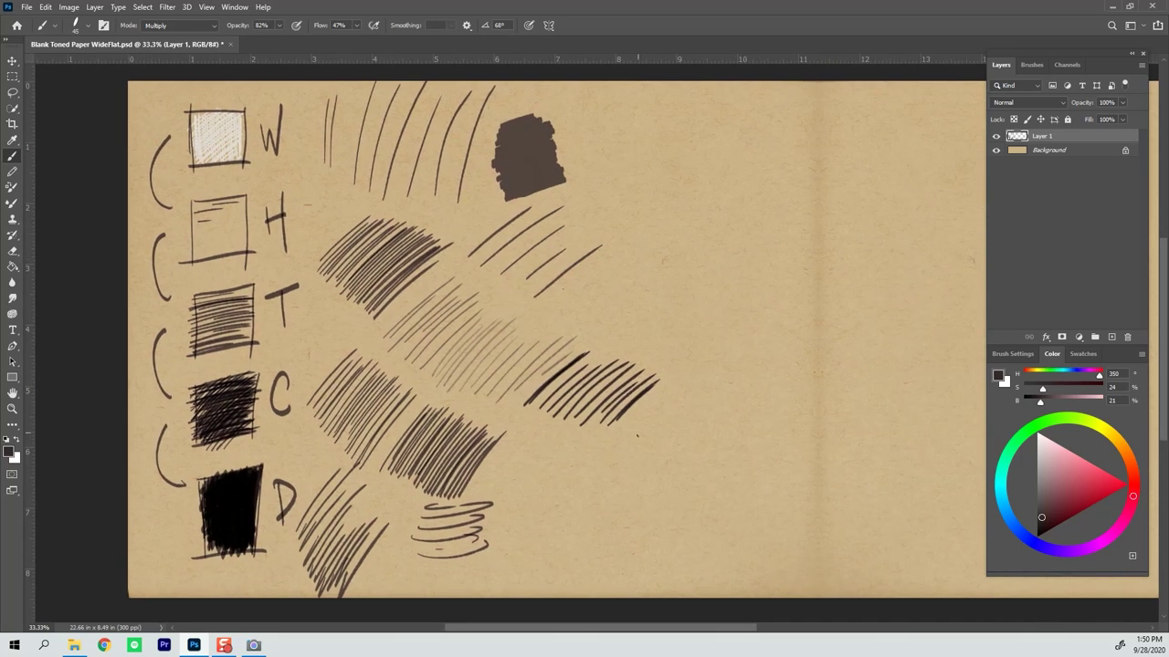
{"action": "left_click_drag", "start_coordinate": [618, 454], "coordinate": [600, 451]}
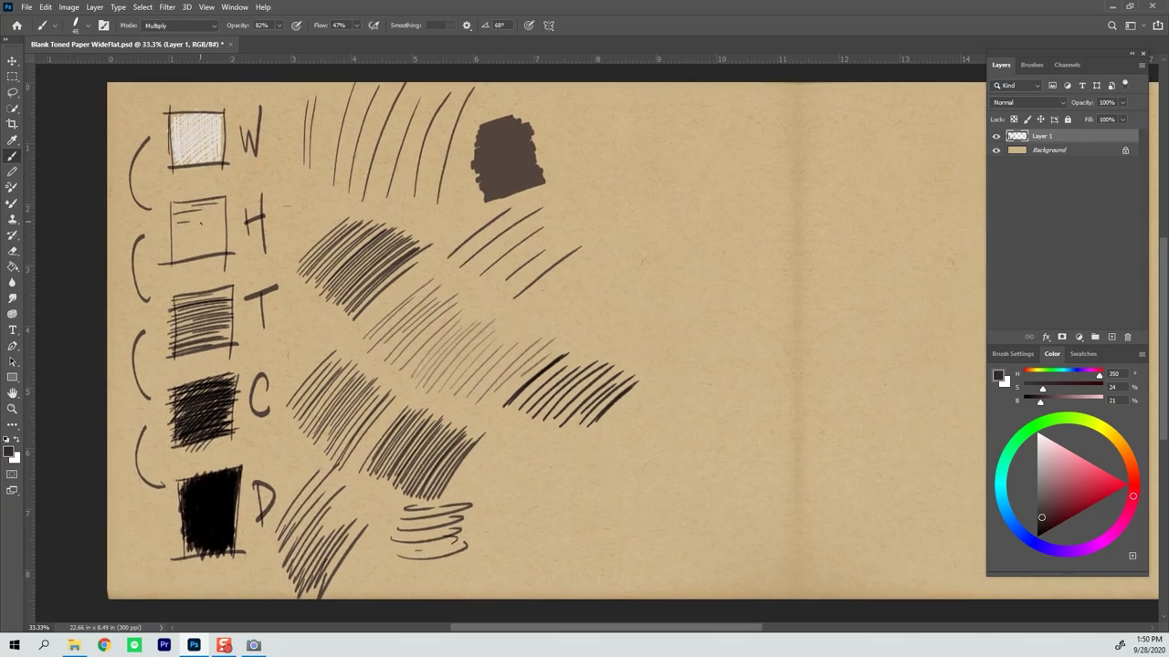
{"action": "left_click_drag", "start_coordinate": [196, 230], "coordinate": [223, 228]}
{"action": "left_click_drag", "start_coordinate": [196, 238], "coordinate": [215, 239]}
{"action": "mouse_move", "coordinate": [685, 393]}
{"action": "left_mouse_down"}
{"action": "mouse_move", "coordinate": [634, 365]}
{"action": "mouse_move", "coordinate": [594, 386]}
{"action": "mouse_move", "coordinate": [548, 384]}
{"action": "left_mouse_up"}
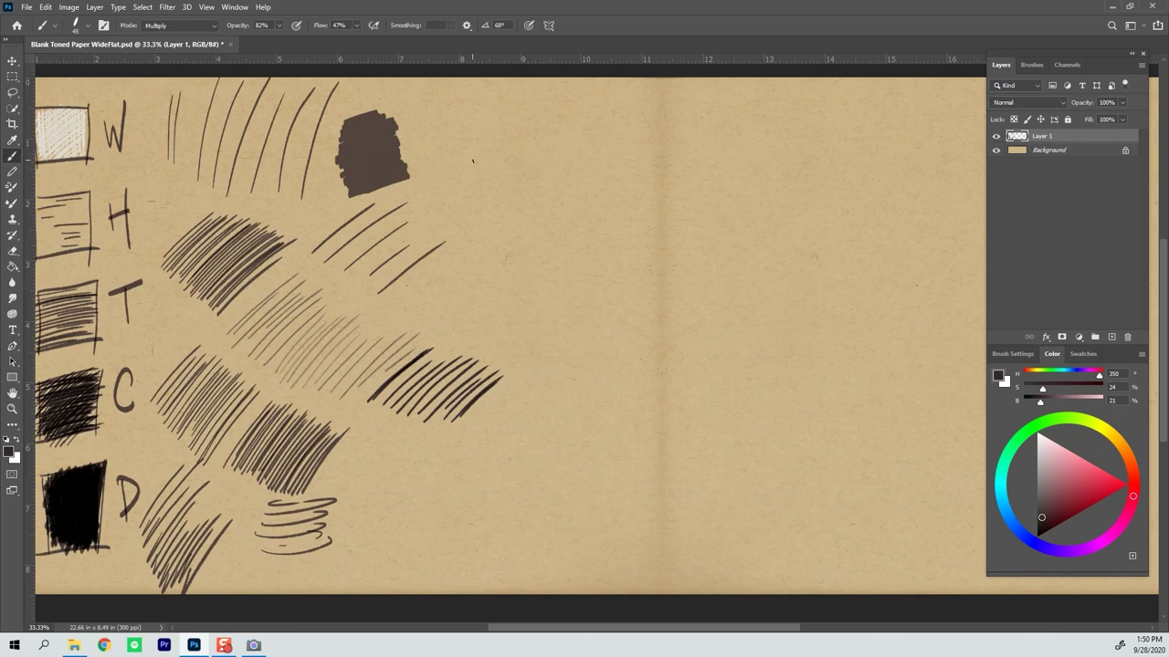
Outline a parallelogram plane to the right of the brown blob
{"action": "left_click_drag", "start_coordinate": [466, 157], "coordinate": [502, 217]}
{"action": "mouse_move", "coordinate": [464, 157]}
{"action": "left_mouse_down"}
{"action": "mouse_move", "coordinate": [637, 119]}
{"action": "mouse_move", "coordinate": [705, 144]}
{"action": "left_mouse_up"}
{"action": "left_click_drag", "start_coordinate": [498, 217], "coordinate": [698, 155]}
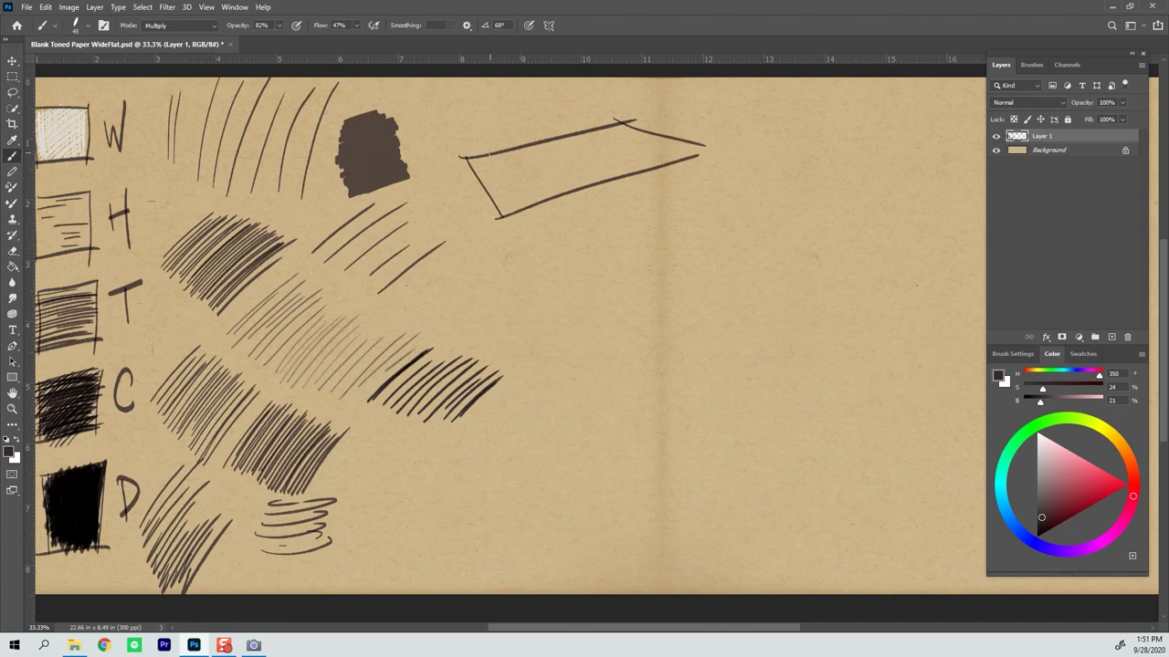
Fill the parallelogram with long parallel hatch lines from left end to right
{"action": "left_click_drag", "start_coordinate": [464, 162], "coordinate": [548, 154]}
{"action": "mouse_move", "coordinate": [471, 187]}
{"action": "left_mouse_down"}
{"action": "mouse_move", "coordinate": [551, 163]}
{"action": "mouse_move", "coordinate": [556, 173]}
{"action": "left_mouse_up"}
{"action": "left_click_drag", "start_coordinate": [489, 208], "coordinate": [569, 190]}
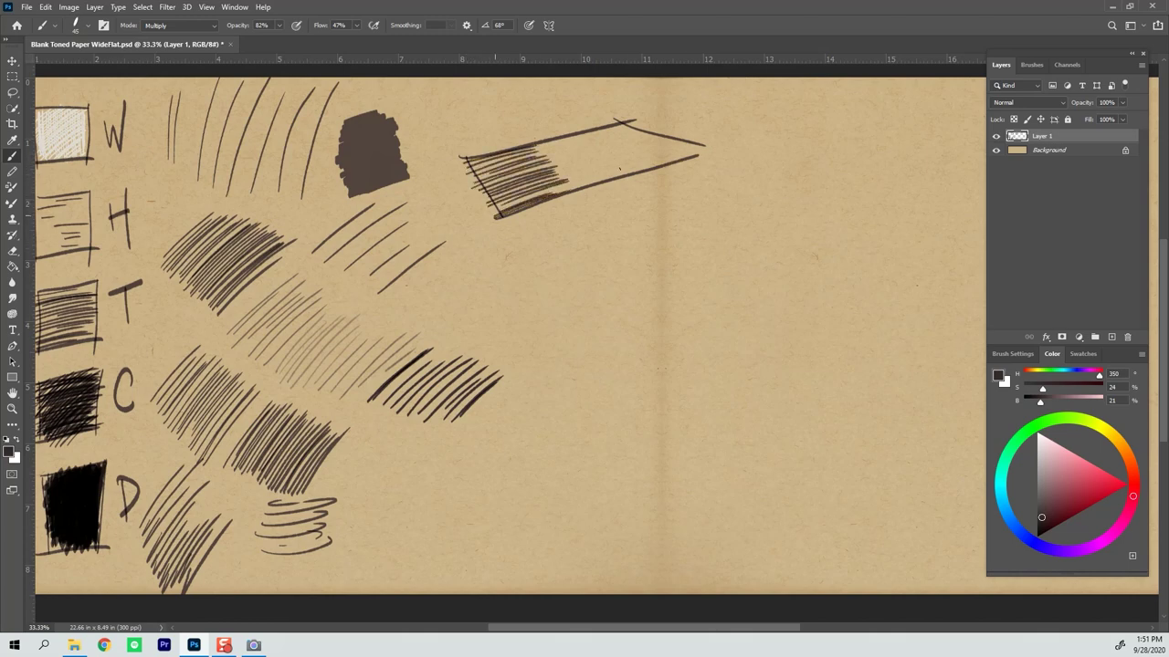
{"action": "left_click_drag", "start_coordinate": [529, 151], "coordinate": [615, 137]}
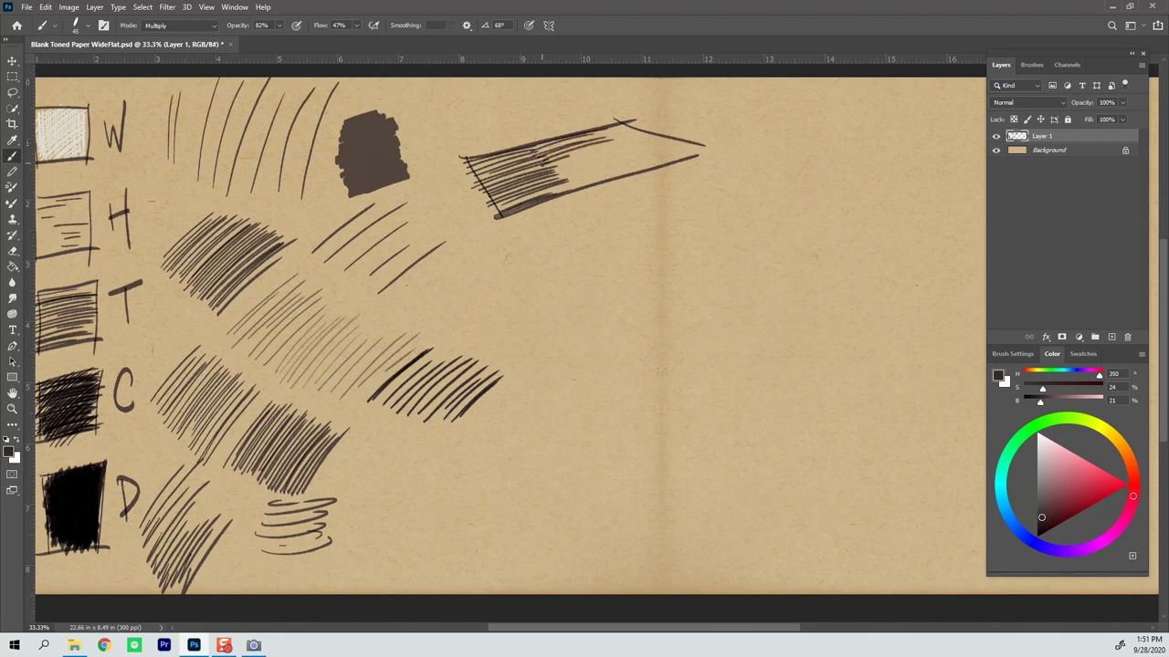
{"action": "mouse_move", "coordinate": [540, 172]}
{"action": "left_mouse_down"}
{"action": "mouse_move", "coordinate": [627, 144]}
{"action": "mouse_move", "coordinate": [635, 165]}
{"action": "left_mouse_up"}
{"action": "mouse_move", "coordinate": [560, 192]}
{"action": "left_mouse_down"}
{"action": "mouse_move", "coordinate": [637, 170]}
{"action": "mouse_move", "coordinate": [624, 173]}
{"action": "mouse_move", "coordinate": [632, 128]}
{"action": "mouse_move", "coordinate": [675, 140]}
{"action": "left_mouse_up"}
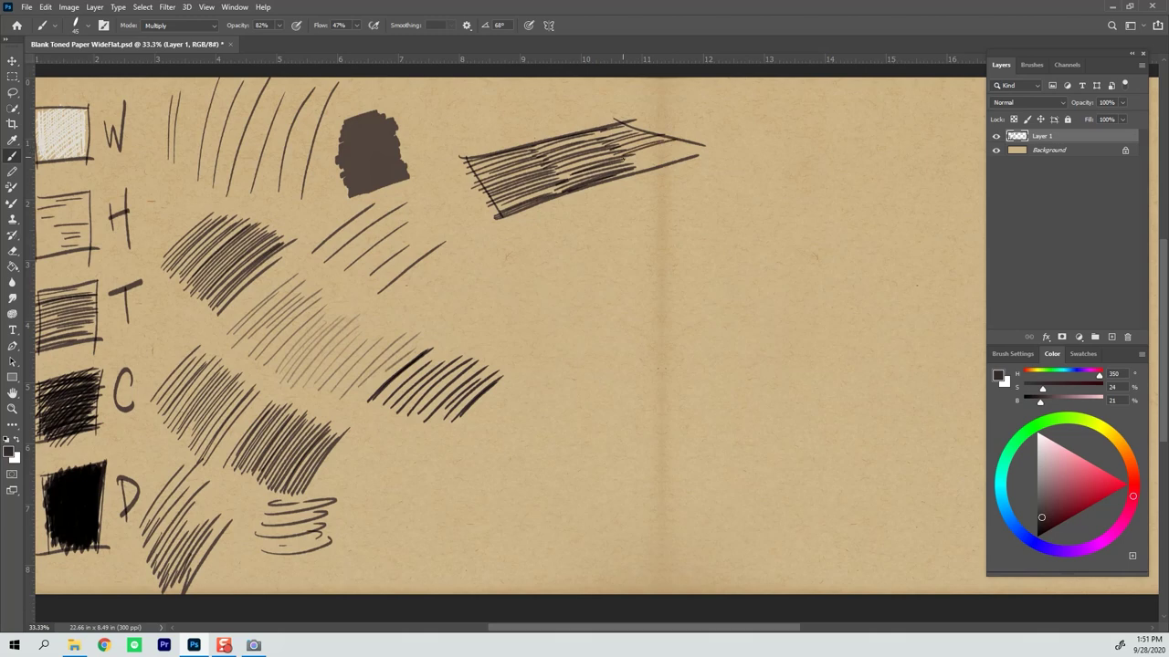
{"action": "left_click_drag", "start_coordinate": [621, 166], "coordinate": [700, 151]}
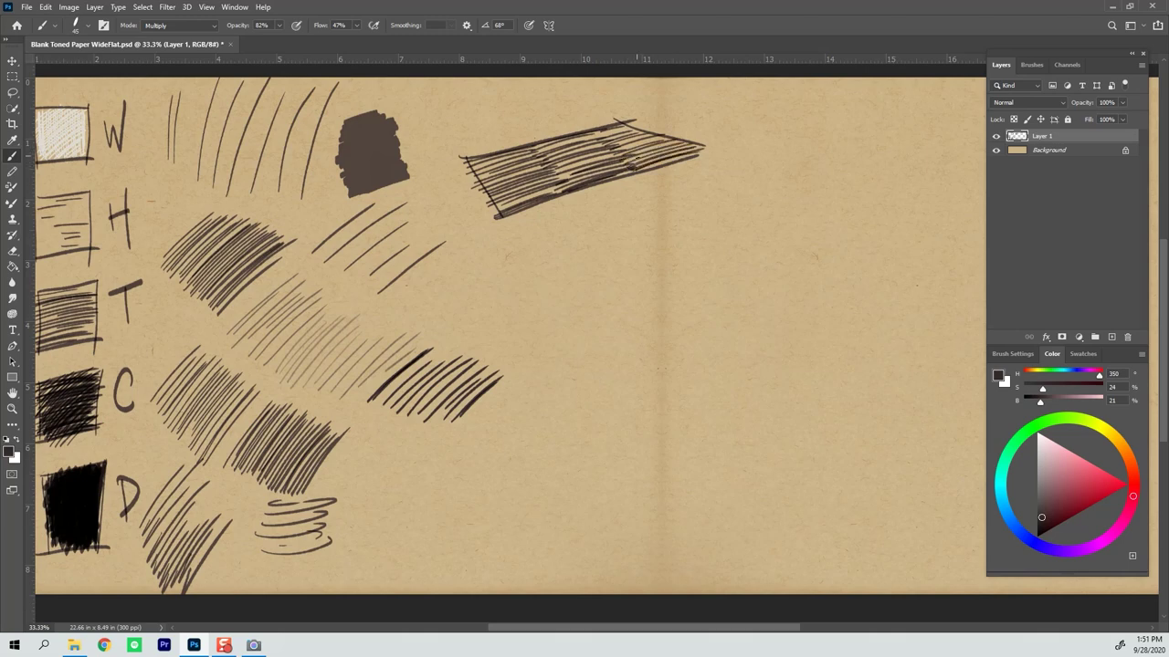
Darken the plane's lower edge, right tip and upper-right edge
{"action": "left_click_drag", "start_coordinate": [511, 213], "coordinate": [714, 150]}
{"action": "left_click_drag", "start_coordinate": [612, 184], "coordinate": [668, 164]}
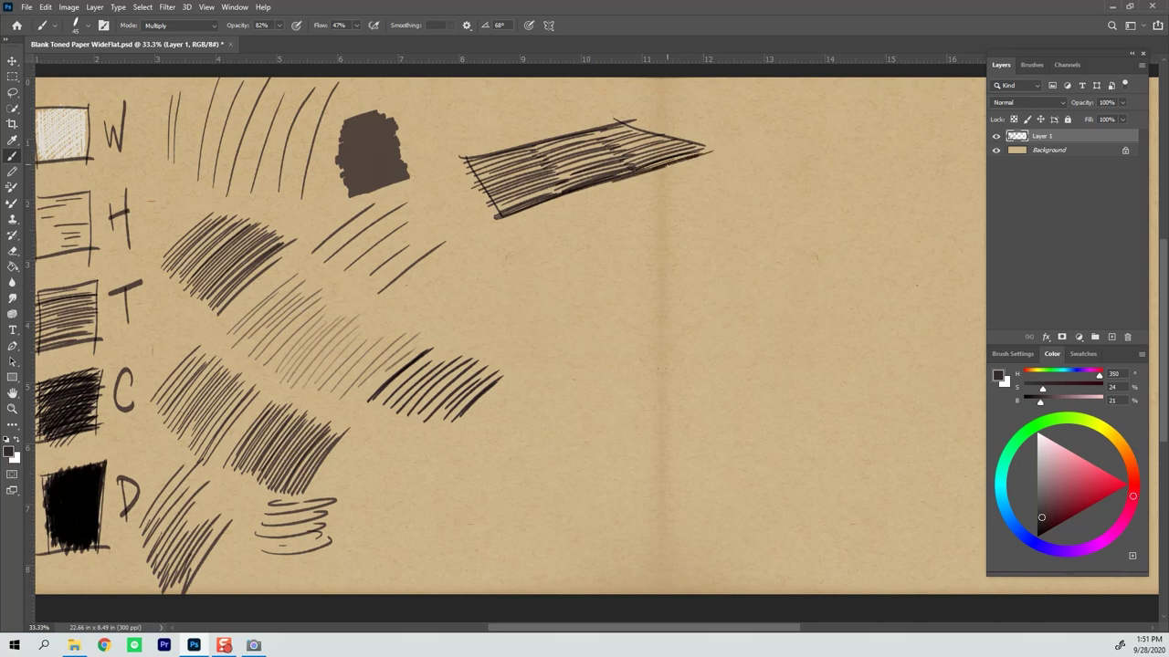
{"action": "left_click_drag", "start_coordinate": [570, 197], "coordinate": [613, 181]}
{"action": "left_click_drag", "start_coordinate": [613, 125], "coordinate": [711, 149]}
Outline a second parallelogram below the first and start hatching it
{"action": "mouse_move", "coordinate": [498, 233]}
{"action": "left_mouse_down"}
{"action": "mouse_move", "coordinate": [537, 303]}
{"action": "mouse_move", "coordinate": [701, 178]}
{"action": "mouse_move", "coordinate": [775, 210]}
{"action": "left_mouse_up"}
{"action": "left_click_drag", "start_coordinate": [527, 320], "coordinate": [770, 219]}
{"action": "left_click_drag", "start_coordinate": [507, 250], "coordinate": [708, 192]}
{"action": "left_click_drag", "start_coordinate": [546, 256], "coordinate": [748, 193]}
{"action": "left_click_drag", "start_coordinate": [513, 276], "coordinate": [723, 203]}
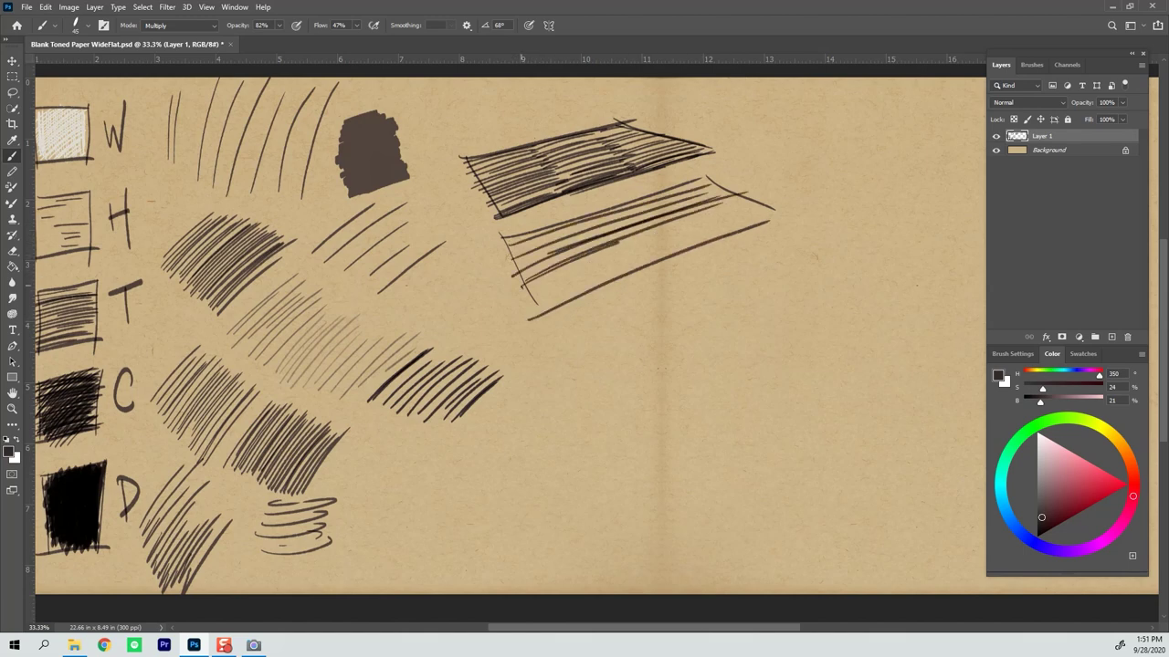
{"action": "mouse_move", "coordinate": [513, 298]}
{"action": "left_mouse_down"}
{"action": "mouse_move", "coordinate": [724, 212]}
{"action": "mouse_move", "coordinate": [762, 210]}
{"action": "mouse_move", "coordinate": [752, 221]}
{"action": "left_mouse_up"}
Darken the lower plane with more long parallel hatch lines
{"action": "mouse_move", "coordinate": [559, 294]}
{"action": "left_mouse_down"}
{"action": "mouse_move", "coordinate": [727, 234]}
{"action": "mouse_move", "coordinate": [751, 214]}
{"action": "left_mouse_up"}
{"action": "left_click_drag", "start_coordinate": [572, 258], "coordinate": [690, 215]}
{"action": "mouse_move", "coordinate": [519, 261]}
{"action": "left_mouse_down"}
{"action": "mouse_move", "coordinate": [725, 192]}
{"action": "mouse_move", "coordinate": [701, 201]}
{"action": "mouse_move", "coordinate": [717, 181]}
{"action": "left_mouse_up"}
{"action": "left_click_drag", "start_coordinate": [526, 270], "coordinate": [741, 186]}
{"action": "left_click_drag", "start_coordinate": [539, 274], "coordinate": [721, 208]}
{"action": "left_click_drag", "start_coordinate": [519, 292], "coordinate": [744, 206]}
{"action": "mouse_move", "coordinate": [526, 314]}
{"action": "left_mouse_down"}
{"action": "mouse_move", "coordinate": [749, 221]}
{"action": "mouse_move", "coordinate": [736, 229]}
{"action": "left_mouse_up"}
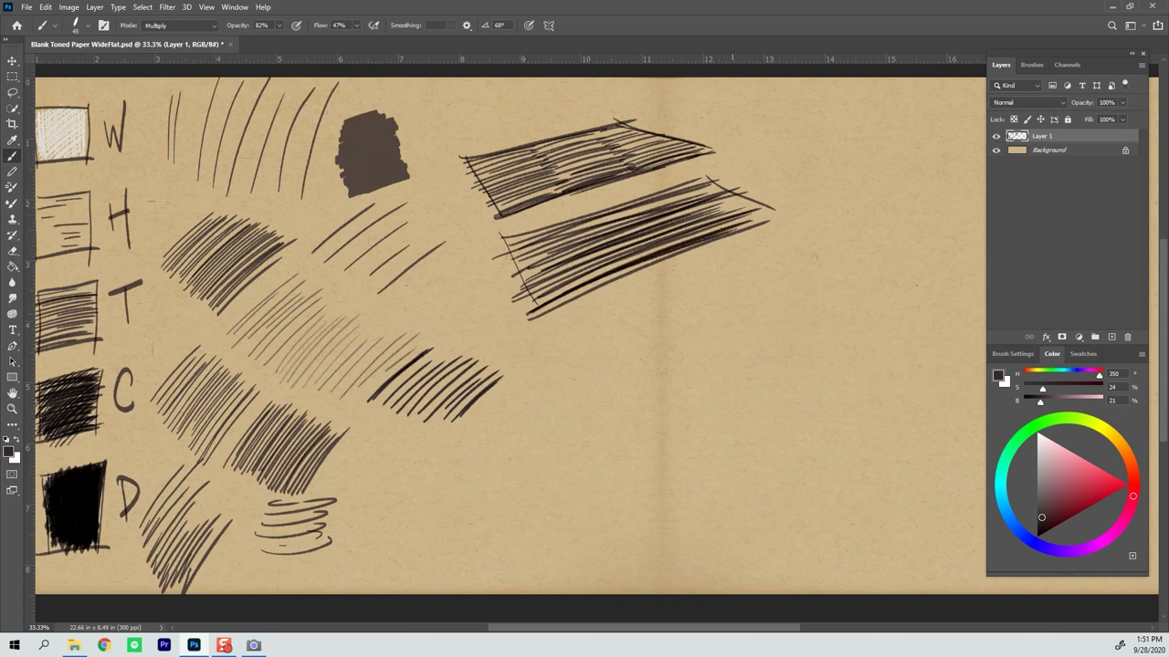
{"action": "left_click_drag", "start_coordinate": [595, 292], "coordinate": [690, 242]}
{"action": "mouse_move", "coordinate": [662, 405]}
{"action": "left_mouse_down"}
{"action": "mouse_move", "coordinate": [605, 318]}
{"action": "mouse_move", "coordinate": [605, 354]}
{"action": "left_mouse_up"}
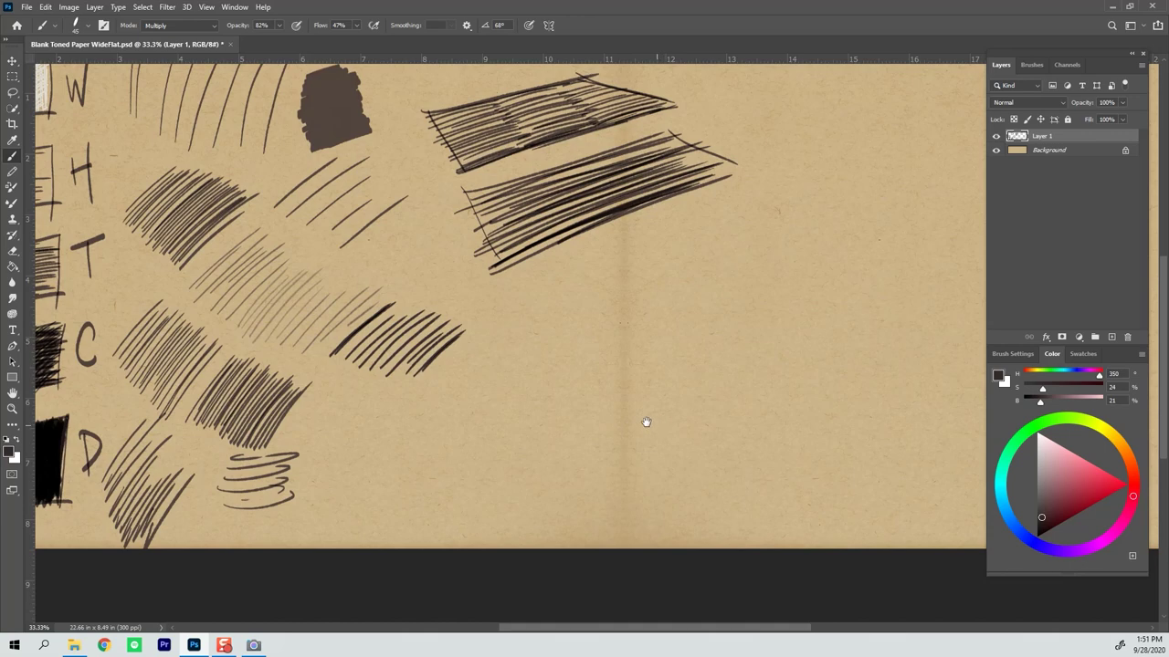
Outline a third parallelogram plane below the hatched pair
{"action": "mouse_move", "coordinate": [644, 422]}
{"action": "left_mouse_down"}
{"action": "mouse_move", "coordinate": [548, 448]}
{"action": "mouse_move", "coordinate": [543, 438]}
{"action": "left_mouse_up"}
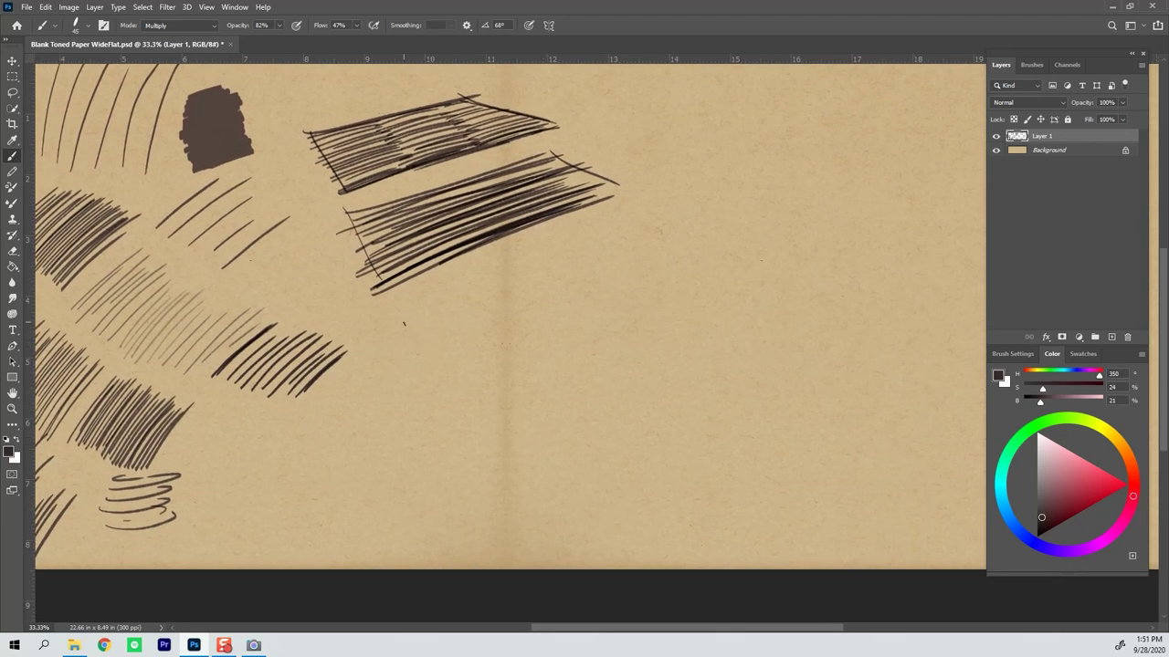
{"action": "left_click_drag", "start_coordinate": [403, 322], "coordinate": [465, 374]}
{"action": "mouse_move", "coordinate": [399, 325]}
{"action": "left_mouse_down"}
{"action": "mouse_move", "coordinate": [608, 260]}
{"action": "mouse_move", "coordinate": [463, 393]}
{"action": "left_mouse_up"}
{"action": "mouse_move", "coordinate": [590, 262]}
{"action": "left_mouse_down"}
{"action": "mouse_move", "coordinate": [691, 273]}
{"action": "mouse_move", "coordinate": [558, 327]}
{"action": "left_mouse_up"}
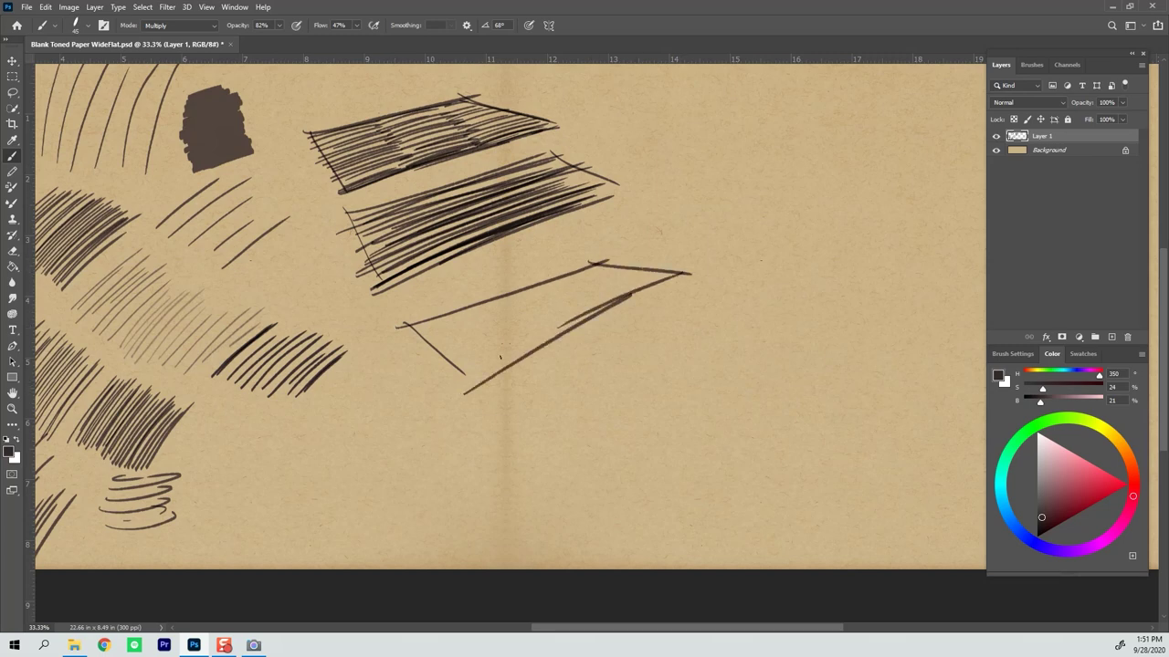
{"action": "left_click_drag", "start_coordinate": [632, 292], "coordinate": [456, 393]}
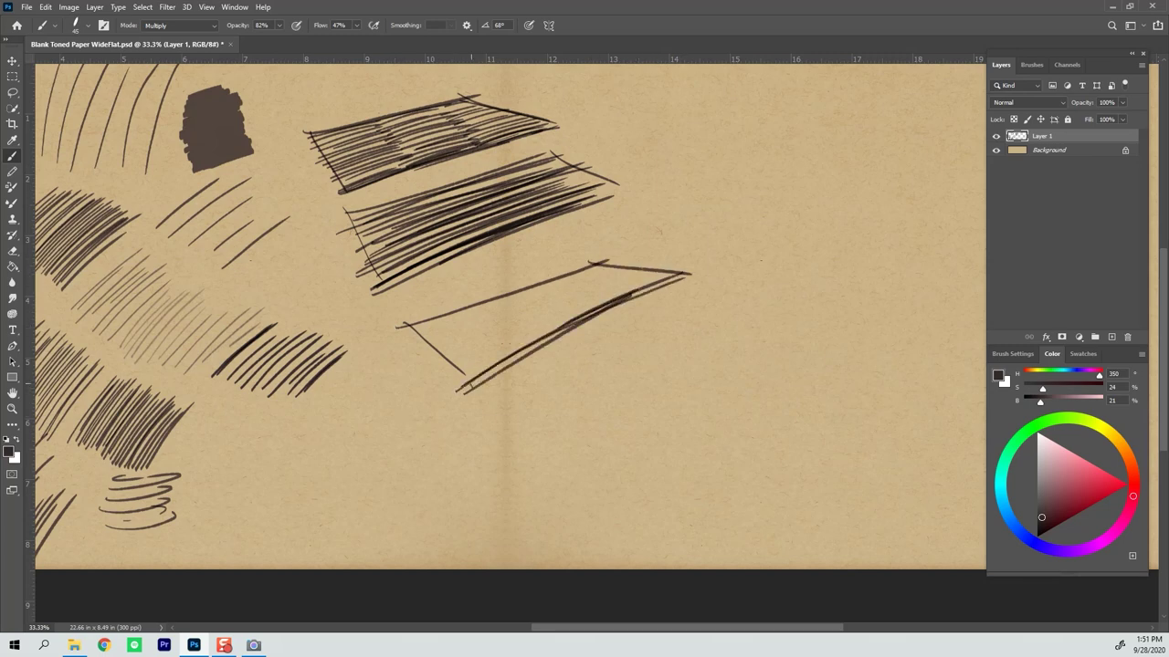
Retrace all edges of the third plane with darker strokes
{"action": "left_click_drag", "start_coordinate": [464, 391], "coordinate": [703, 269]}
{"action": "left_click_drag", "start_coordinate": [400, 323], "coordinate": [502, 397]}
{"action": "mouse_move", "coordinate": [398, 326]}
{"action": "left_mouse_down"}
{"action": "mouse_move", "coordinate": [564, 257]}
{"action": "mouse_move", "coordinate": [722, 273]}
{"action": "left_mouse_up"}
{"action": "left_click_drag", "start_coordinate": [571, 260], "coordinate": [719, 275]}
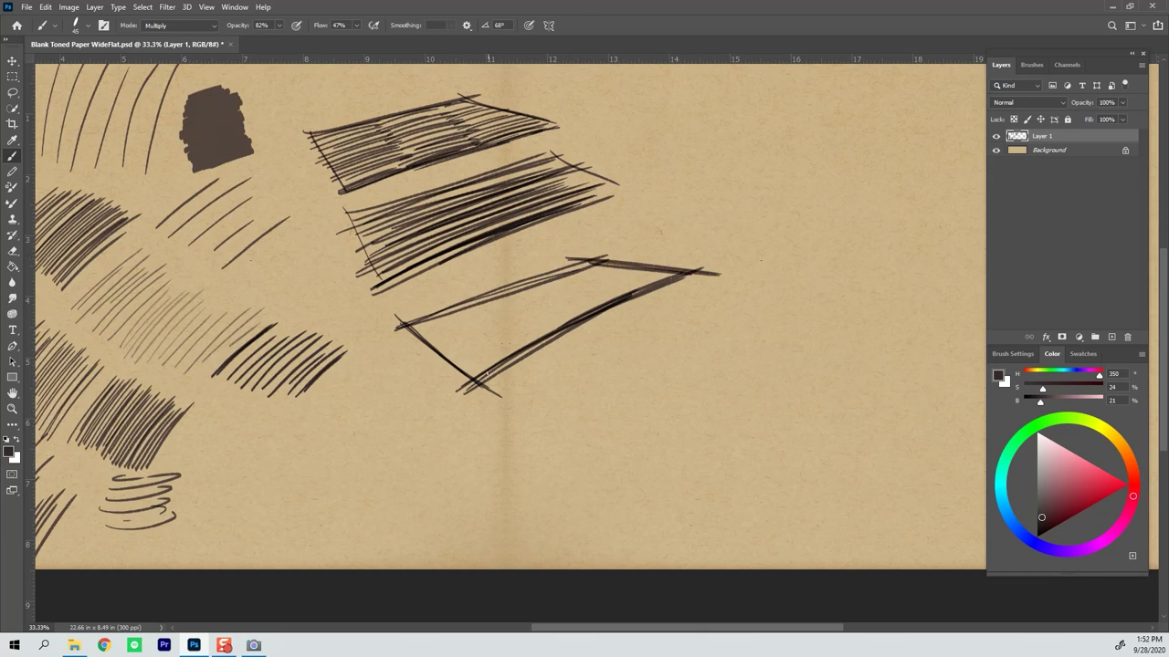
{"action": "left_click_drag", "start_coordinate": [475, 380], "coordinate": [653, 287]}
{"action": "left_click_drag", "start_coordinate": [517, 360], "coordinate": [658, 290]}
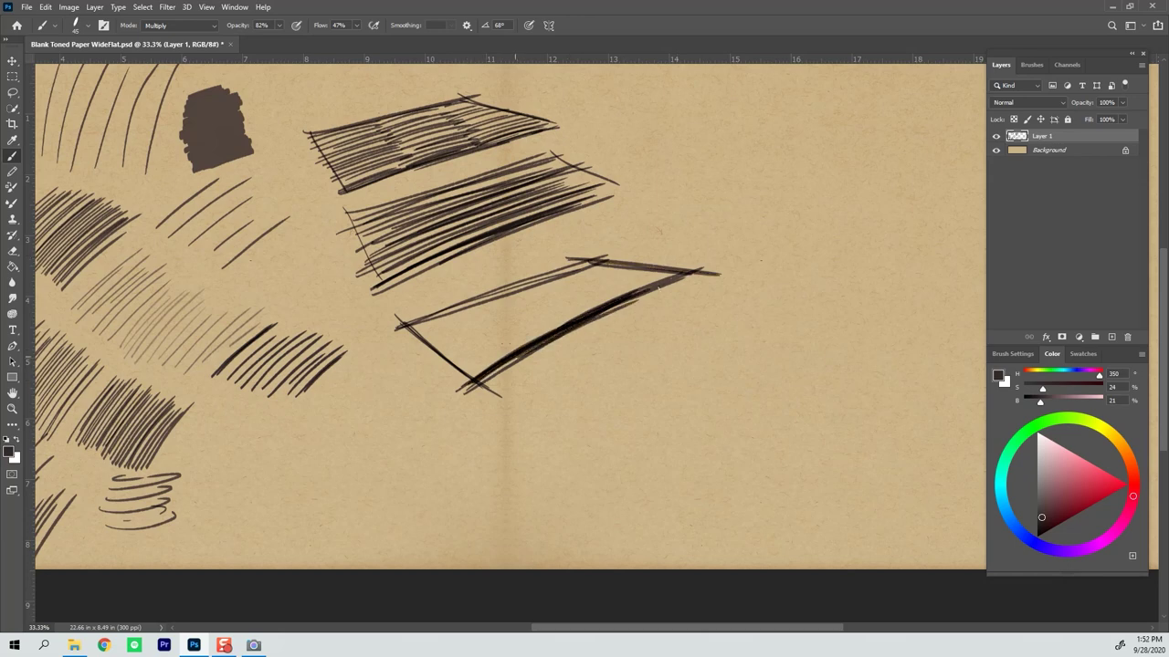
{"action": "left_click_drag", "start_coordinate": [473, 380], "coordinate": [407, 328]}
Hatch the third plane with lines parallel to its top edge
{"action": "left_click_drag", "start_coordinate": [409, 327], "coordinate": [599, 272]}
{"action": "left_click_drag", "start_coordinate": [414, 351], "coordinate": [628, 274]}
{"action": "left_click_drag", "start_coordinate": [451, 358], "coordinate": [670, 267]}
{"action": "mouse_move", "coordinate": [447, 381]}
{"action": "left_mouse_down"}
{"action": "mouse_move", "coordinate": [570, 313]}
{"action": "mouse_move", "coordinate": [653, 283]}
{"action": "left_mouse_up"}
{"action": "left_click_drag", "start_coordinate": [458, 384], "coordinate": [676, 274]}
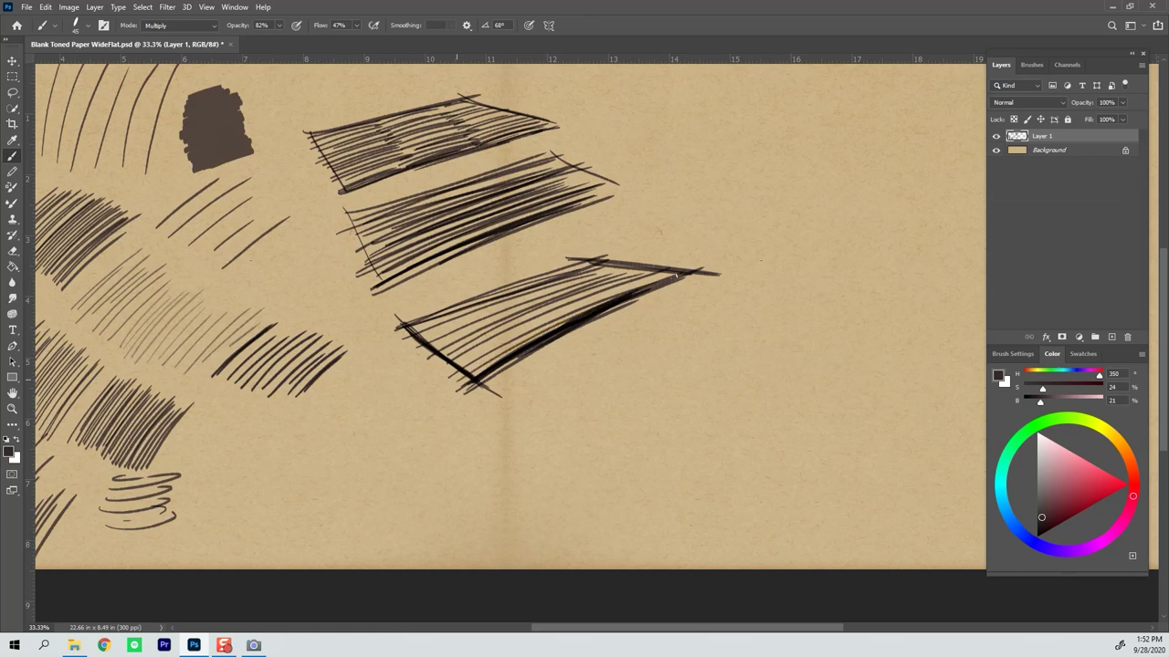
Cross-hatch the third plane from left to upper-right and darken its lower-left edge
{"action": "mouse_move", "coordinate": [413, 327]}
{"action": "left_mouse_down"}
{"action": "mouse_move", "coordinate": [478, 374]}
{"action": "mouse_move", "coordinate": [450, 343]}
{"action": "left_mouse_up"}
{"action": "left_click_drag", "start_coordinate": [448, 340], "coordinate": [478, 361]}
{"action": "left_click_drag", "start_coordinate": [425, 318], "coordinate": [496, 358]}
{"action": "mouse_move", "coordinate": [428, 310]}
{"action": "left_mouse_down"}
{"action": "mouse_move", "coordinate": [502, 354]}
{"action": "mouse_move", "coordinate": [527, 342]}
{"action": "left_mouse_up"}
{"action": "mouse_move", "coordinate": [469, 308]}
{"action": "left_mouse_down"}
{"action": "mouse_move", "coordinate": [530, 334]}
{"action": "mouse_move", "coordinate": [548, 327]}
{"action": "left_mouse_up"}
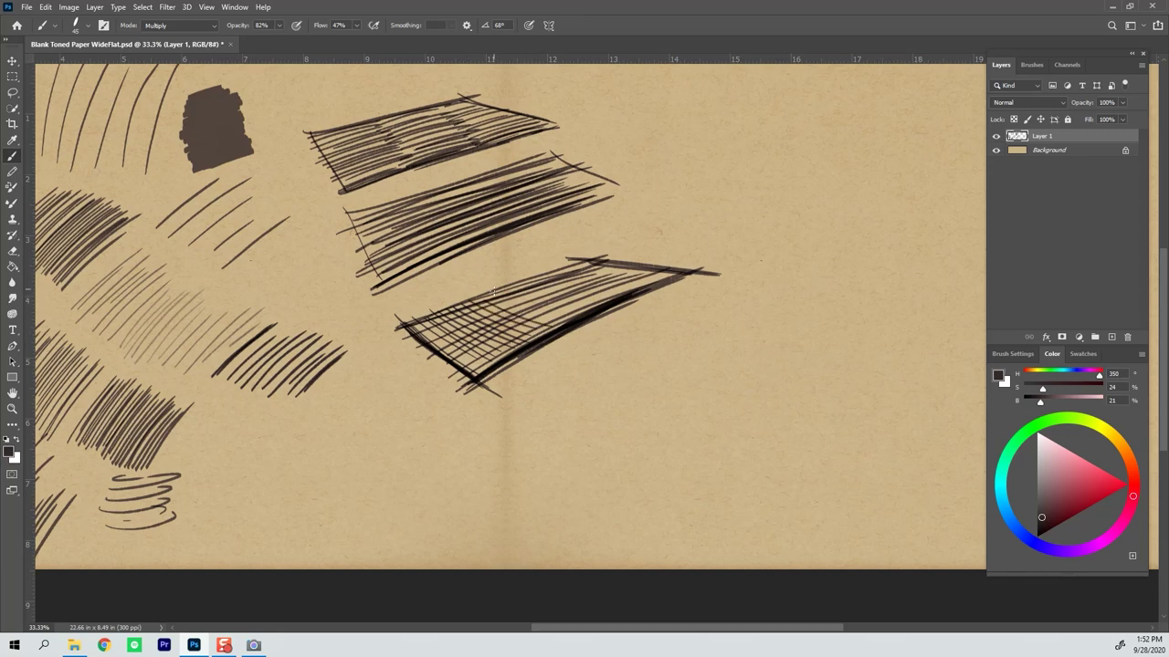
{"action": "mouse_move", "coordinate": [491, 287]}
{"action": "left_mouse_down"}
{"action": "mouse_move", "coordinate": [566, 314]}
{"action": "mouse_move", "coordinate": [594, 303]}
{"action": "left_mouse_up"}
{"action": "left_click_drag", "start_coordinate": [537, 277], "coordinate": [608, 296]}
{"action": "mouse_move", "coordinate": [549, 274]}
{"action": "left_mouse_down"}
{"action": "mouse_move", "coordinate": [617, 292]}
{"action": "mouse_move", "coordinate": [654, 283]}
{"action": "left_mouse_up"}
{"action": "left_click_drag", "start_coordinate": [579, 259], "coordinate": [675, 277]}
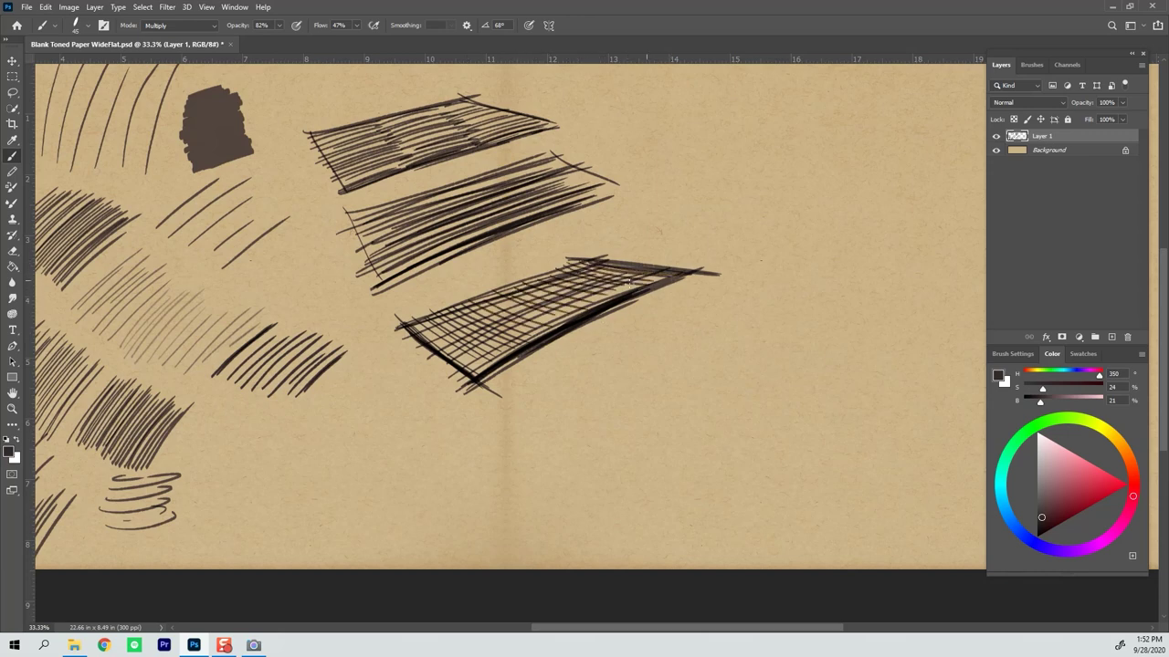
{"action": "left_click_drag", "start_coordinate": [494, 299], "coordinate": [553, 321]}
{"action": "left_click_drag", "start_coordinate": [413, 327], "coordinate": [482, 365]}
{"action": "mouse_move", "coordinate": [608, 465]}
{"action": "left_mouse_down"}
{"action": "mouse_move", "coordinate": [575, 378]}
{"action": "mouse_move", "coordinate": [533, 330]}
{"action": "left_mouse_up"}
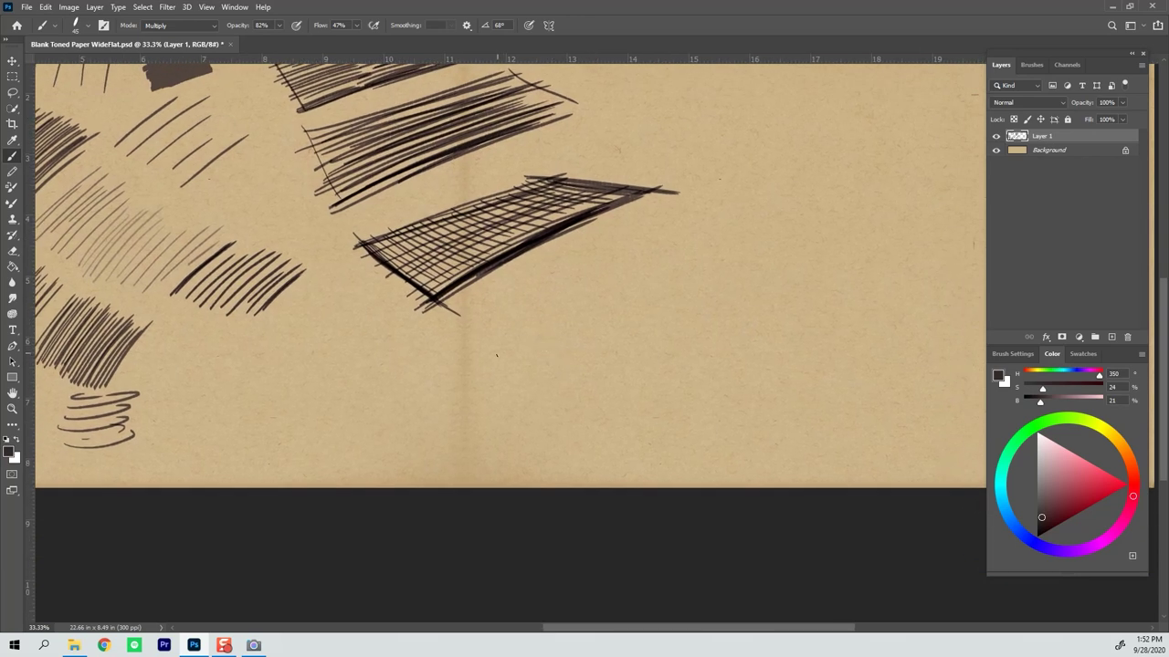
Outline an open box below the grid plane, redrawing its lower-right edge after an undo
{"action": "mouse_move", "coordinate": [461, 348]}
{"action": "left_mouse_down"}
{"action": "mouse_move", "coordinate": [671, 273]}
{"action": "mouse_move", "coordinate": [647, 268]}
{"action": "mouse_move", "coordinate": [770, 306]}
{"action": "mouse_move", "coordinate": [554, 380]}
{"action": "left_mouse_up"}
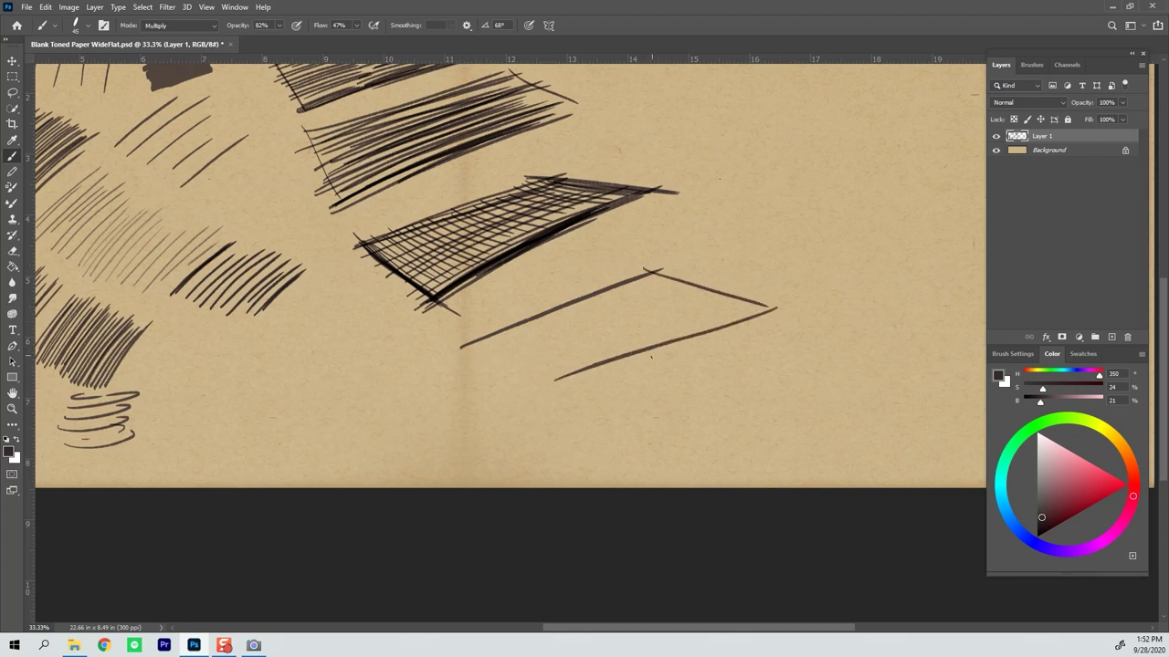
{"action": "key", "text": "ctrl+z"}
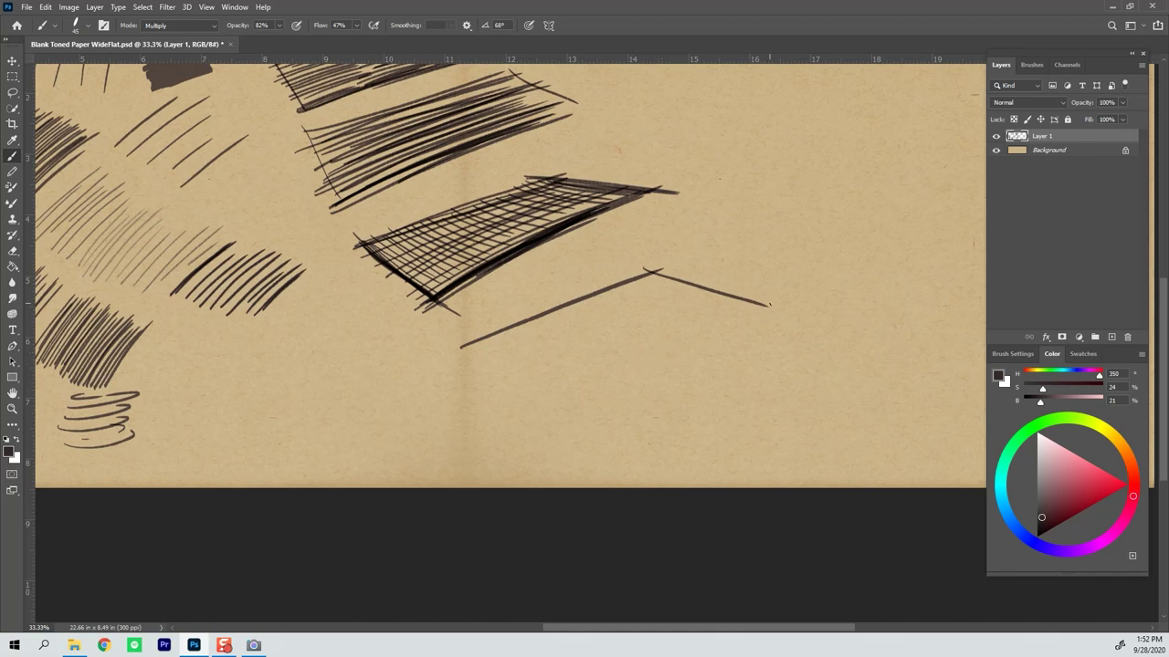
{"action": "left_click_drag", "start_coordinate": [782, 295], "coordinate": [583, 435]}
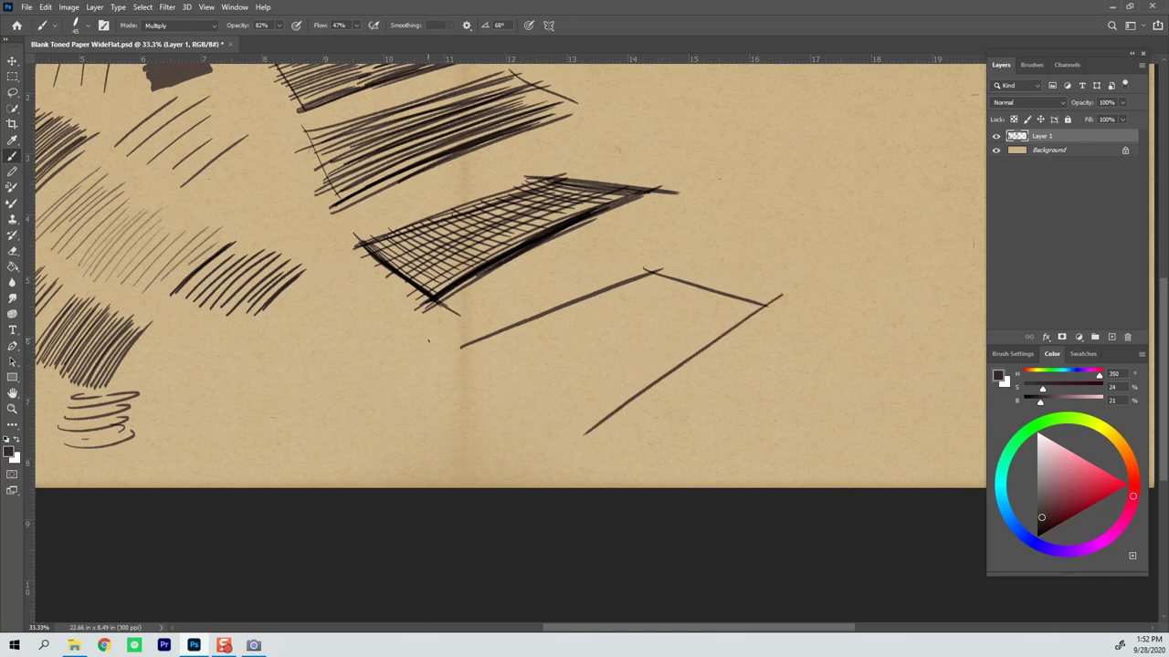
{"action": "mouse_move", "coordinate": [430, 341]}
{"action": "left_mouse_down"}
{"action": "mouse_move", "coordinate": [606, 435]}
{"action": "mouse_move", "coordinate": [448, 344]}
{"action": "left_mouse_up"}
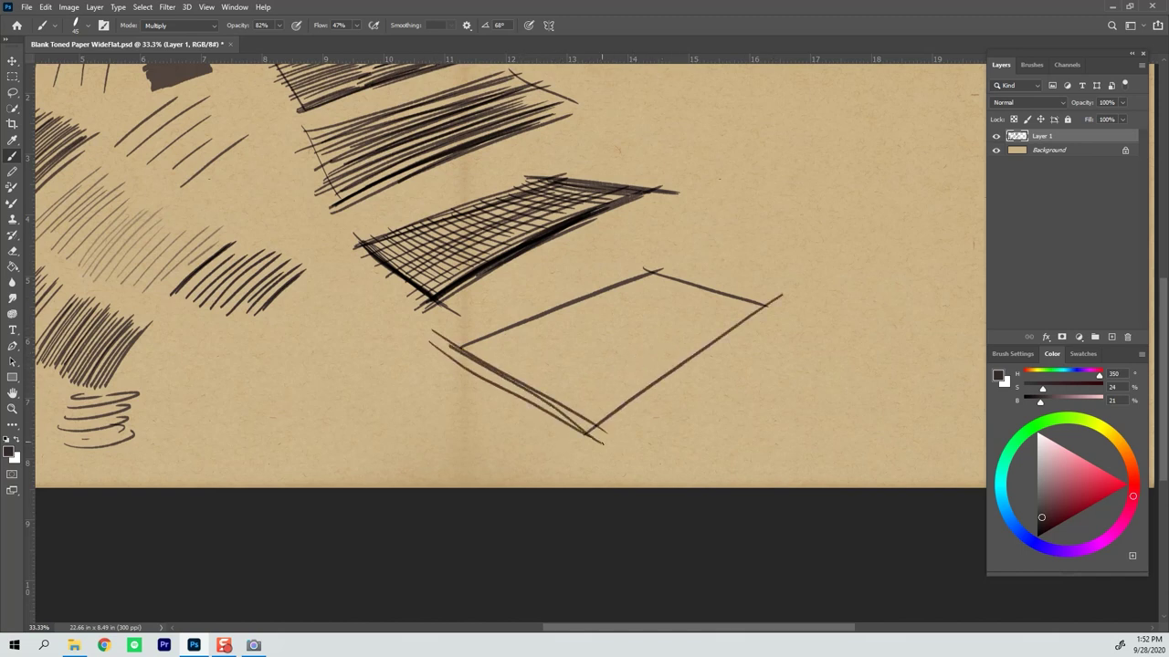
{"action": "mouse_move", "coordinate": [555, 415]}
{"action": "left_mouse_down"}
{"action": "mouse_move", "coordinate": [449, 347]}
{"action": "mouse_move", "coordinate": [508, 322]}
{"action": "left_mouse_up"}
Hatch the box with diagonal strokes from its left side to the right corner
{"action": "mouse_move", "coordinate": [502, 373]}
{"action": "left_mouse_down"}
{"action": "mouse_move", "coordinate": [539, 310]}
{"action": "mouse_move", "coordinate": [571, 303]}
{"action": "left_mouse_up"}
{"action": "left_click_drag", "start_coordinate": [549, 381], "coordinate": [595, 292]}
{"action": "mouse_move", "coordinate": [546, 402]}
{"action": "left_mouse_down"}
{"action": "mouse_move", "coordinate": [628, 277]}
{"action": "mouse_move", "coordinate": [641, 281]}
{"action": "left_mouse_up"}
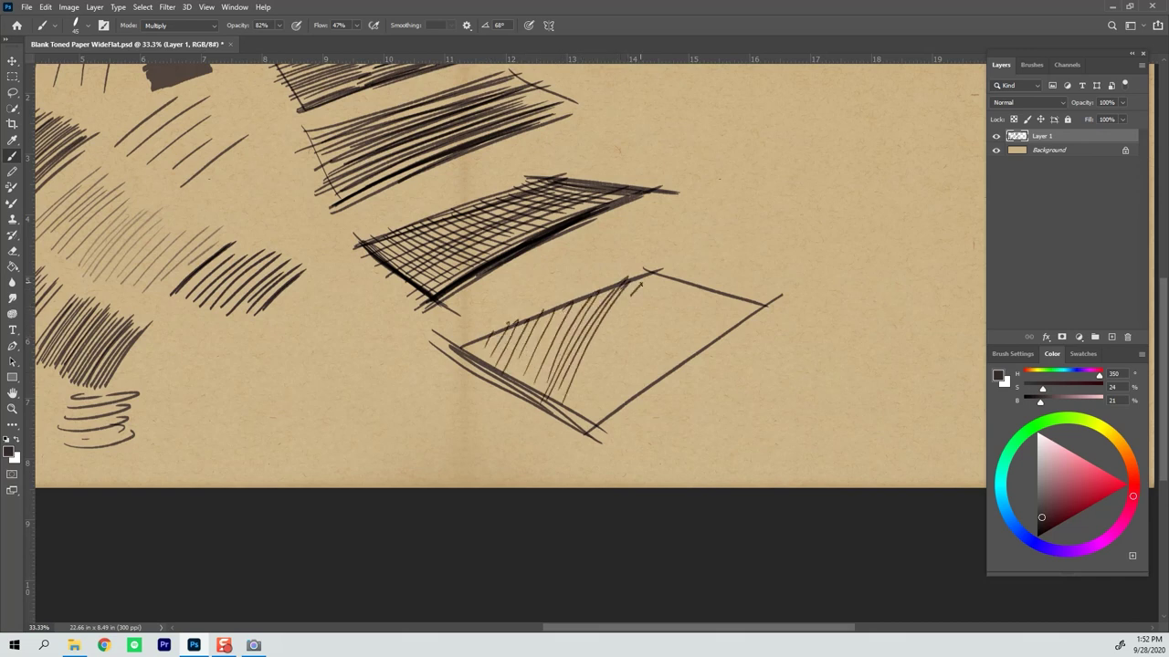
{"action": "mouse_move", "coordinate": [583, 403]}
{"action": "left_mouse_down"}
{"action": "mouse_move", "coordinate": [653, 277]}
{"action": "mouse_move", "coordinate": [681, 281]}
{"action": "left_mouse_up"}
{"action": "mouse_move", "coordinate": [639, 381]}
{"action": "left_mouse_down"}
{"action": "mouse_move", "coordinate": [696, 285]}
{"action": "mouse_move", "coordinate": [709, 290]}
{"action": "left_mouse_up"}
{"action": "left_click_drag", "start_coordinate": [685, 356], "coordinate": [723, 291]}
{"action": "left_click_drag", "start_coordinate": [708, 334], "coordinate": [736, 299]}
{"action": "left_click_drag", "start_coordinate": [721, 328], "coordinate": [743, 294]}
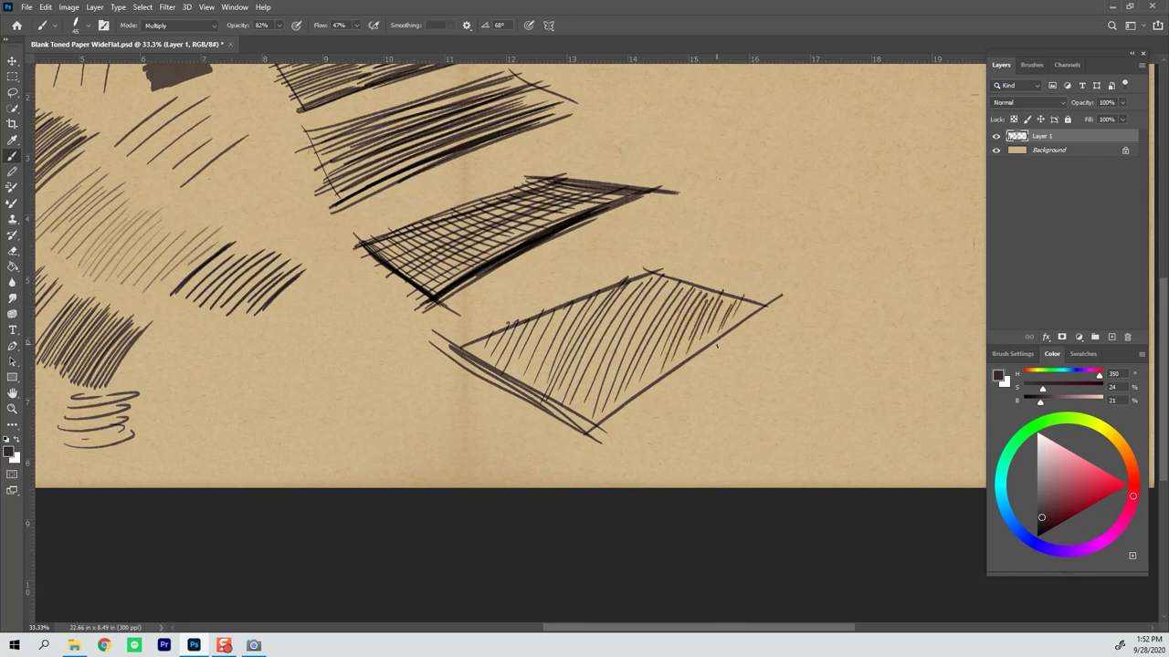
Cross-hatch the upper and middle parts of the box with near-horizontal strokes
{"action": "left_click_drag", "start_coordinate": [599, 295], "coordinate": [692, 285]}
{"action": "left_click_drag", "start_coordinate": [639, 301], "coordinate": [754, 294]}
{"action": "mouse_move", "coordinate": [592, 314]}
{"action": "left_mouse_down"}
{"action": "mouse_move", "coordinate": [743, 292]}
{"action": "mouse_move", "coordinate": [730, 295]}
{"action": "left_mouse_up"}
{"action": "left_click_drag", "start_coordinate": [541, 320], "coordinate": [714, 307]}
{"action": "left_click_drag", "start_coordinate": [546, 341], "coordinate": [714, 318]}
{"action": "left_click_drag", "start_coordinate": [492, 334], "coordinate": [694, 320]}
{"action": "left_click_drag", "start_coordinate": [486, 343], "coordinate": [690, 332]}
{"action": "left_click_drag", "start_coordinate": [471, 350], "coordinate": [656, 336]}
{"action": "left_click_drag", "start_coordinate": [516, 358], "coordinate": [664, 343]}
{"action": "left_click_drag", "start_coordinate": [482, 361], "coordinate": [679, 343]}
{"action": "left_click_drag", "start_coordinate": [484, 356], "coordinate": [654, 364]}
Cross-hatch the lower part of the box down to its bottom tip
{"action": "left_click_drag", "start_coordinate": [504, 376], "coordinate": [654, 359]}
{"action": "mouse_move", "coordinate": [495, 380]}
{"action": "left_mouse_down"}
{"action": "mouse_move", "coordinate": [647, 361]}
{"action": "mouse_move", "coordinate": [635, 371]}
{"action": "left_mouse_up"}
{"action": "left_click_drag", "start_coordinate": [521, 389], "coordinate": [628, 379]}
{"action": "left_click_drag", "start_coordinate": [544, 402], "coordinate": [611, 394]}
{"action": "mouse_move", "coordinate": [565, 413]}
{"action": "left_mouse_down"}
{"action": "mouse_move", "coordinate": [610, 402]}
{"action": "mouse_move", "coordinate": [598, 407]}
{"action": "left_mouse_up"}
{"action": "mouse_move", "coordinate": [564, 420]}
{"action": "left_mouse_down"}
{"action": "mouse_move", "coordinate": [597, 411]}
{"action": "mouse_move", "coordinate": [593, 427]}
{"action": "left_mouse_up"}
Darken the plane's lower-left and lower-right edges with heavy strokes
{"action": "left_click_drag", "start_coordinate": [624, 404], "coordinate": [597, 422]}
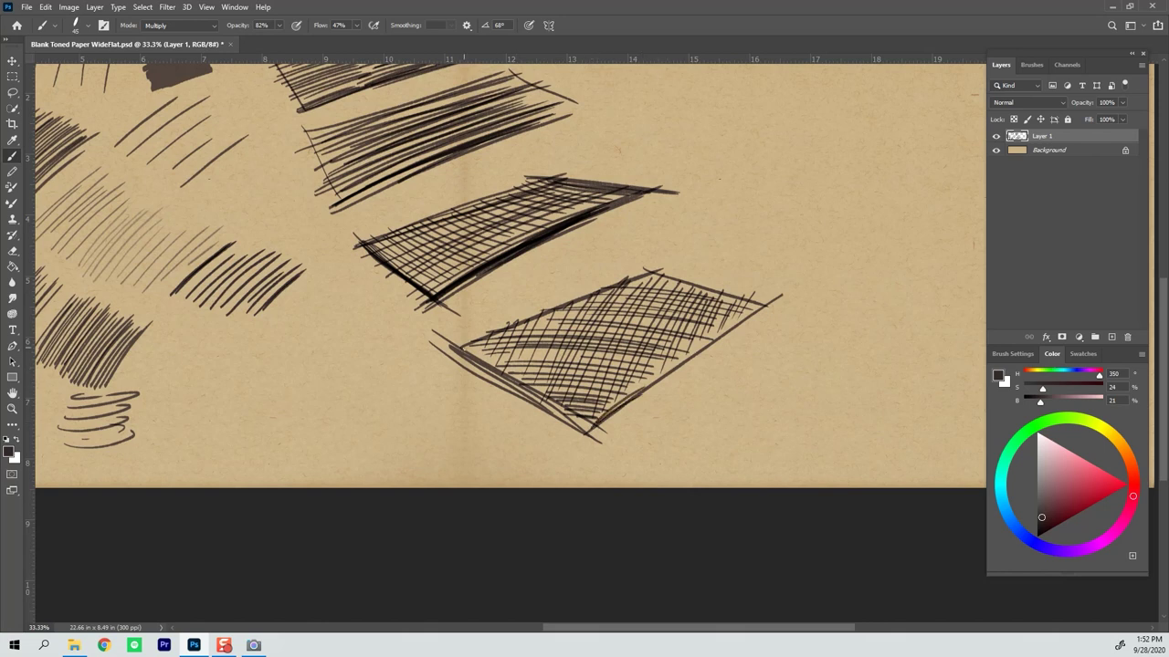
{"action": "left_click_drag", "start_coordinate": [462, 347], "coordinate": [597, 429]}
{"action": "left_click_drag", "start_coordinate": [493, 372], "coordinate": [599, 429]}
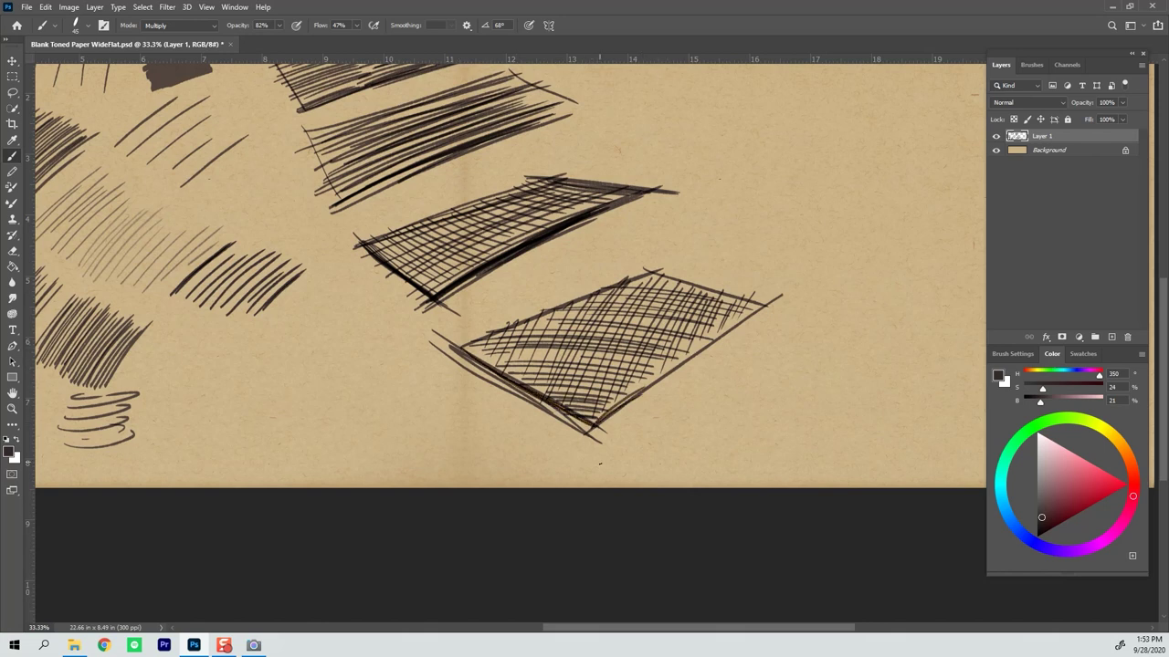
{"action": "mouse_move", "coordinate": [676, 365]}
{"action": "left_mouse_down"}
{"action": "mouse_move", "coordinate": [597, 423]}
{"action": "mouse_move", "coordinate": [608, 415]}
{"action": "left_mouse_up"}
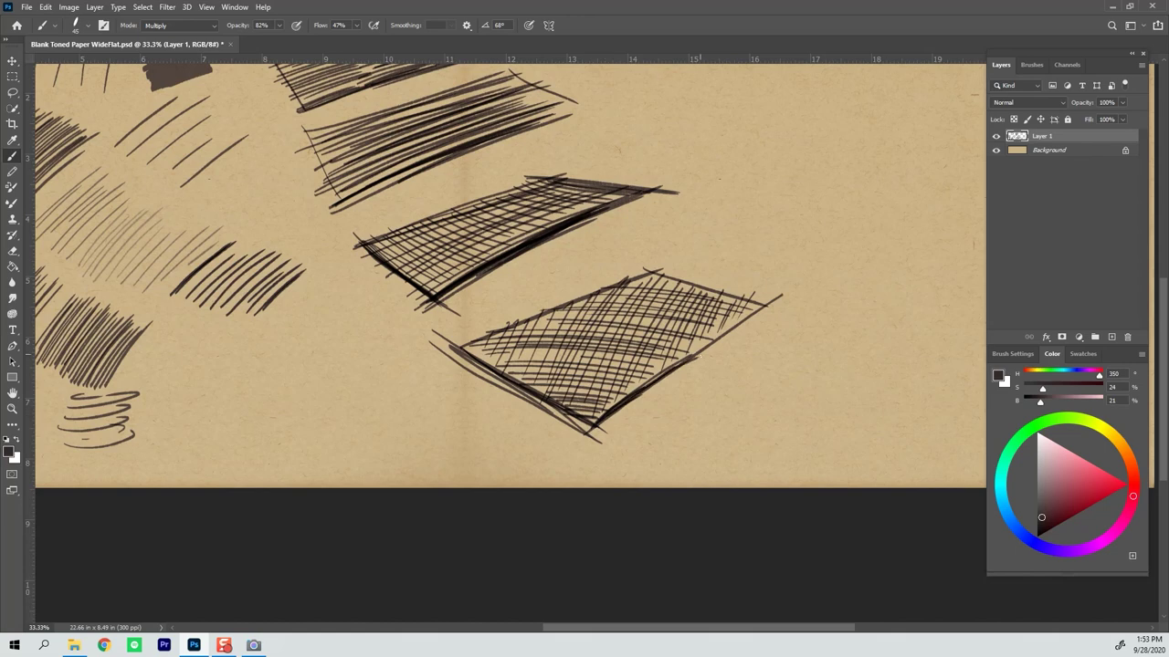
{"action": "left_click_drag", "start_coordinate": [744, 383], "coordinate": [611, 482]}
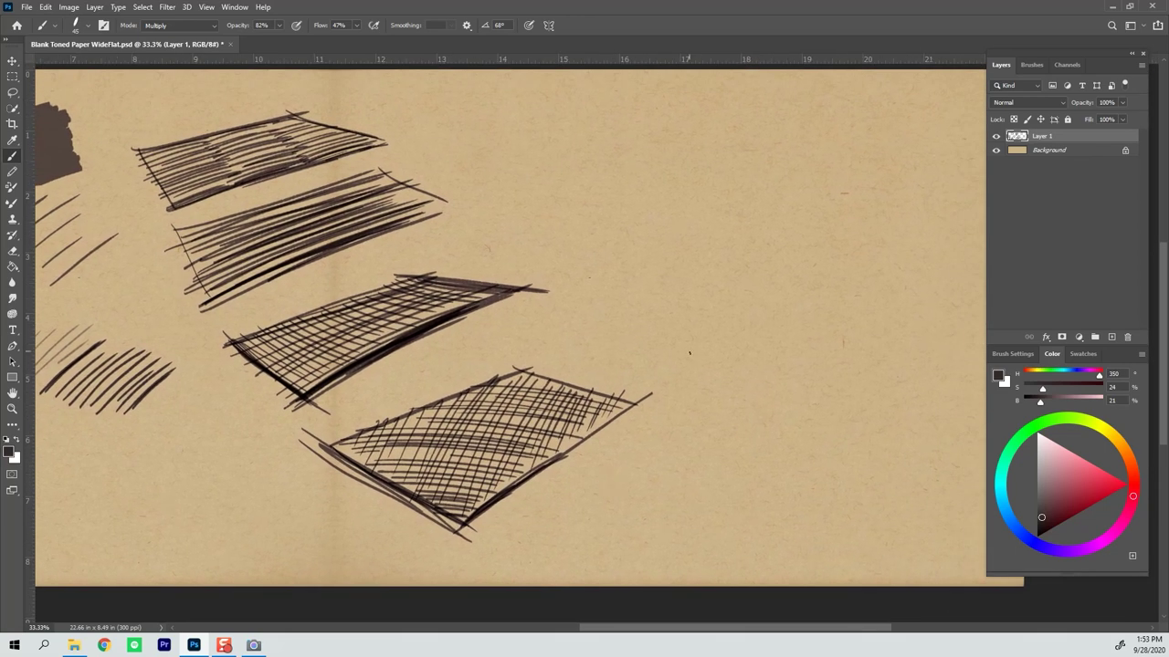
Outline a quadrilateral plane on the blank paper to the right and darken its left edge
{"action": "left_click_drag", "start_coordinate": [688, 344], "coordinate": [611, 446]}
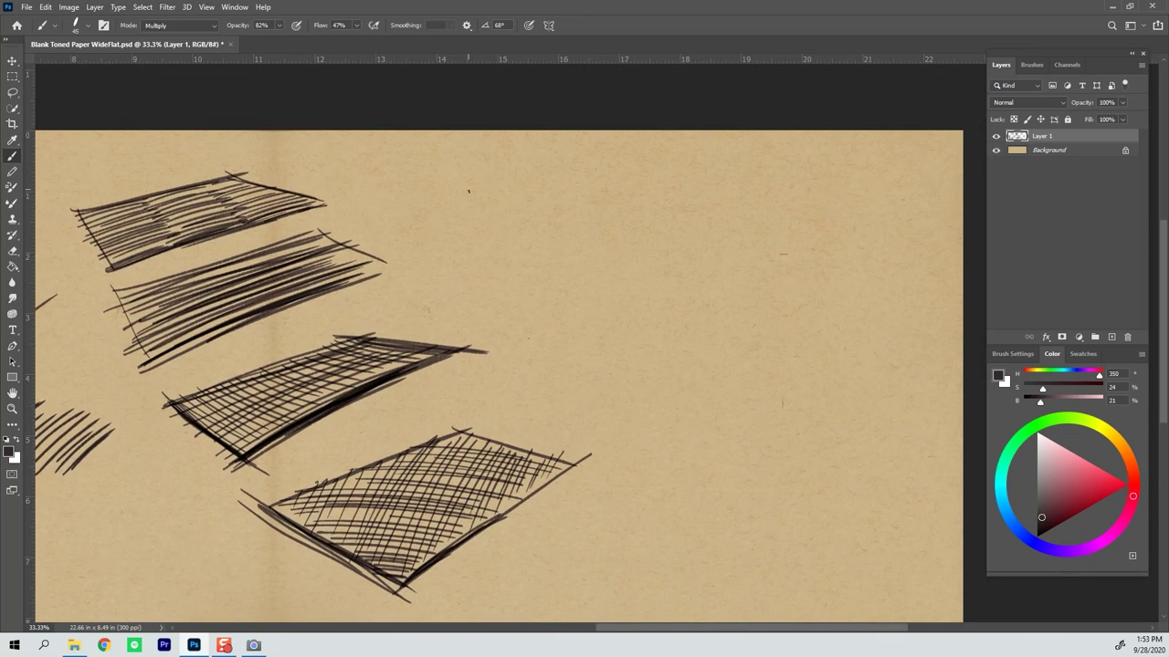
{"action": "left_click_drag", "start_coordinate": [466, 178], "coordinate": [471, 307]}
{"action": "left_click_drag", "start_coordinate": [445, 171], "coordinate": [618, 228]}
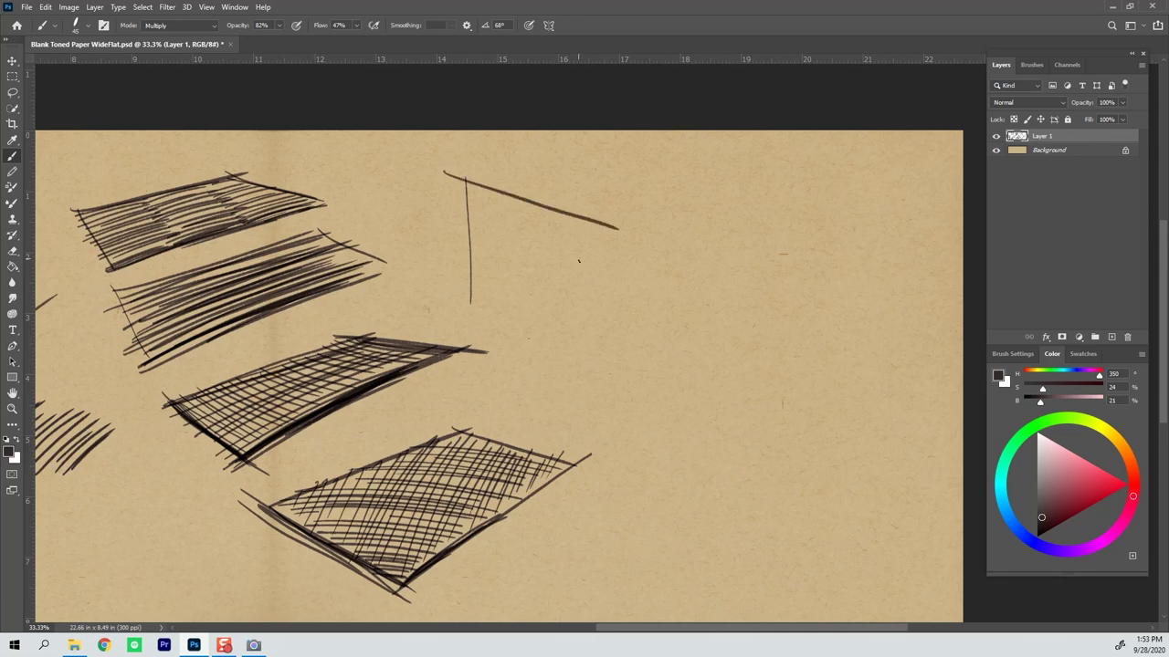
{"action": "left_click_drag", "start_coordinate": [462, 315], "coordinate": [607, 272]}
{"action": "left_click_drag", "start_coordinate": [611, 201], "coordinate": [602, 294]}
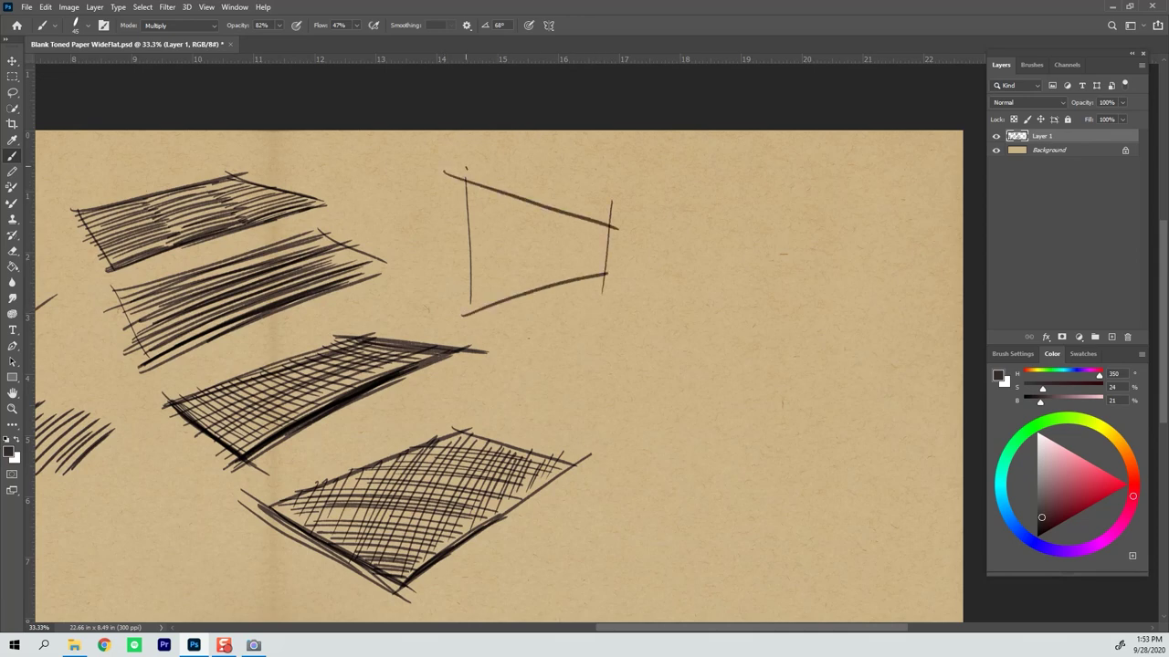
{"action": "left_click_drag", "start_coordinate": [465, 168], "coordinate": [469, 319]}
{"action": "mouse_move", "coordinate": [469, 243]}
{"action": "left_mouse_down"}
{"action": "mouse_move", "coordinate": [470, 312]}
{"action": "mouse_move", "coordinate": [608, 270]}
{"action": "left_mouse_up"}
Draw a middle guide line and converging hatch lines across the plane's upper and lower halves
{"action": "left_click_drag", "start_coordinate": [468, 238], "coordinate": [612, 257]}
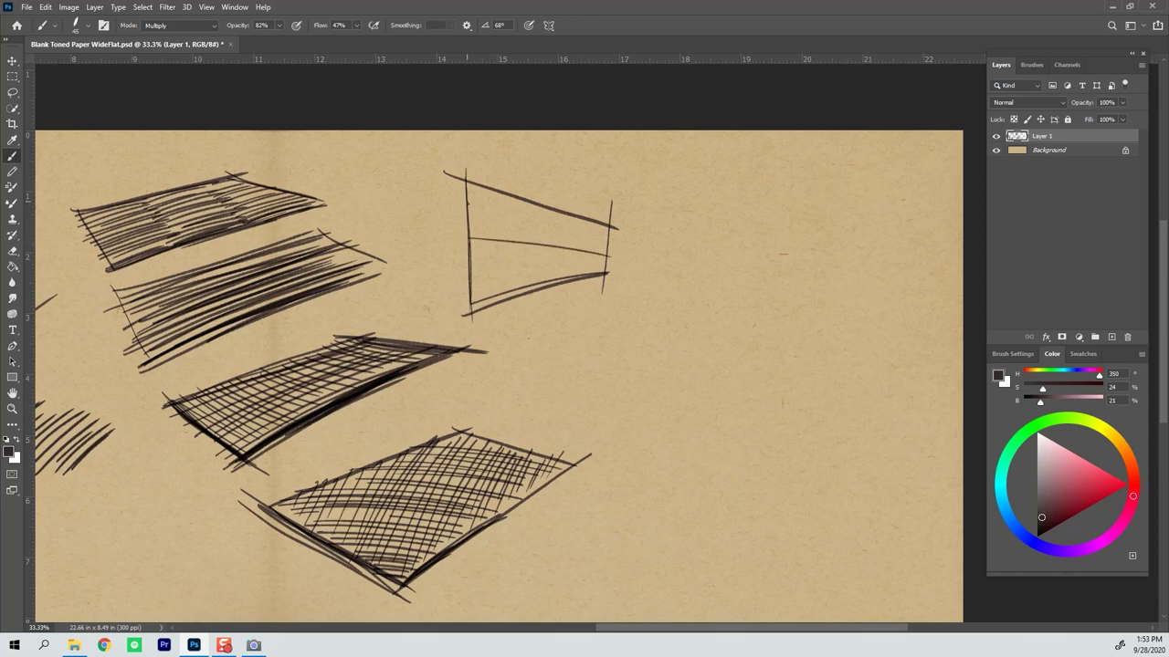
{"action": "mouse_move", "coordinate": [469, 192]}
{"action": "left_mouse_down"}
{"action": "mouse_move", "coordinate": [595, 223]}
{"action": "mouse_move", "coordinate": [601, 242]}
{"action": "left_mouse_up"}
{"action": "left_click_drag", "start_coordinate": [471, 223], "coordinate": [599, 245]}
{"action": "mouse_move", "coordinate": [459, 251]}
{"action": "left_mouse_down"}
{"action": "mouse_move", "coordinate": [604, 254]}
{"action": "mouse_move", "coordinate": [588, 262]}
{"action": "left_mouse_up"}
{"action": "mouse_move", "coordinate": [461, 281]}
{"action": "left_mouse_down"}
{"action": "mouse_move", "coordinate": [608, 258]}
{"action": "mouse_move", "coordinate": [512, 285]}
{"action": "mouse_move", "coordinate": [595, 271]}
{"action": "left_mouse_up"}
{"action": "left_click_drag", "start_coordinate": [481, 262], "coordinate": [595, 260]}
{"action": "mouse_move", "coordinate": [458, 236]}
{"action": "left_mouse_down"}
{"action": "mouse_move", "coordinate": [599, 250]}
{"action": "mouse_move", "coordinate": [610, 230]}
{"action": "mouse_move", "coordinate": [601, 234]}
{"action": "left_mouse_up"}
Fill the plane's upper, middle and lower rows with more converging hatch lines
{"action": "left_click_drag", "start_coordinate": [465, 186], "coordinate": [617, 237]}
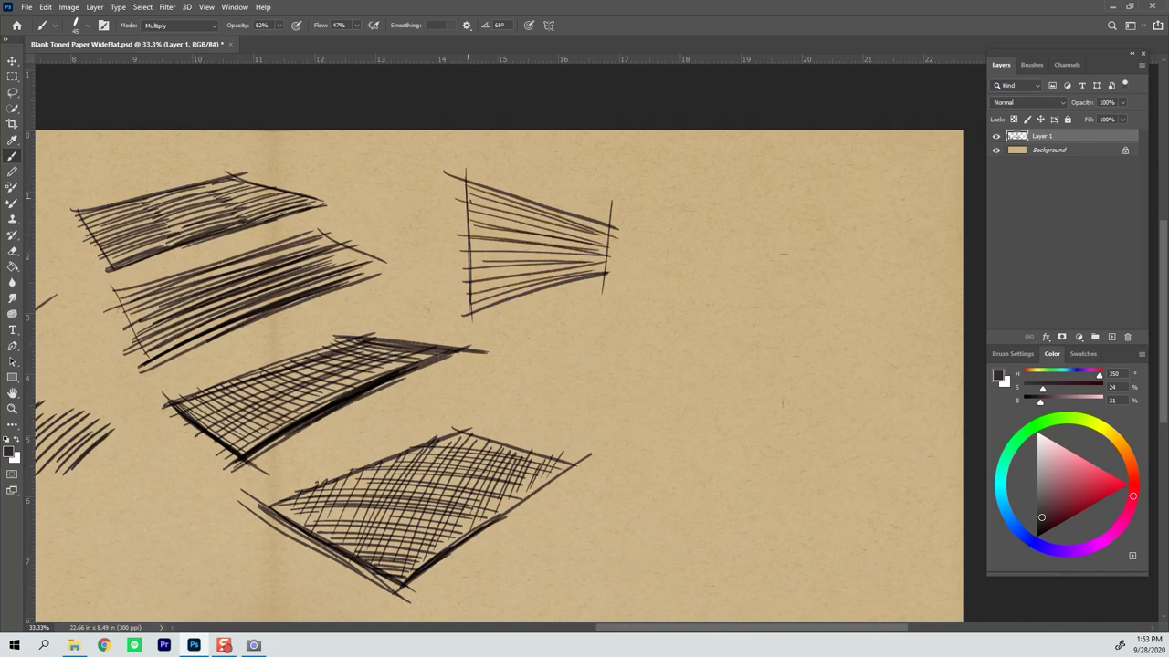
{"action": "mouse_move", "coordinate": [546, 233]}
{"action": "left_mouse_down"}
{"action": "mouse_move", "coordinate": [472, 222]}
{"action": "mouse_move", "coordinate": [608, 232]}
{"action": "left_mouse_up"}
{"action": "left_click_drag", "start_coordinate": [464, 247], "coordinate": [598, 254]}
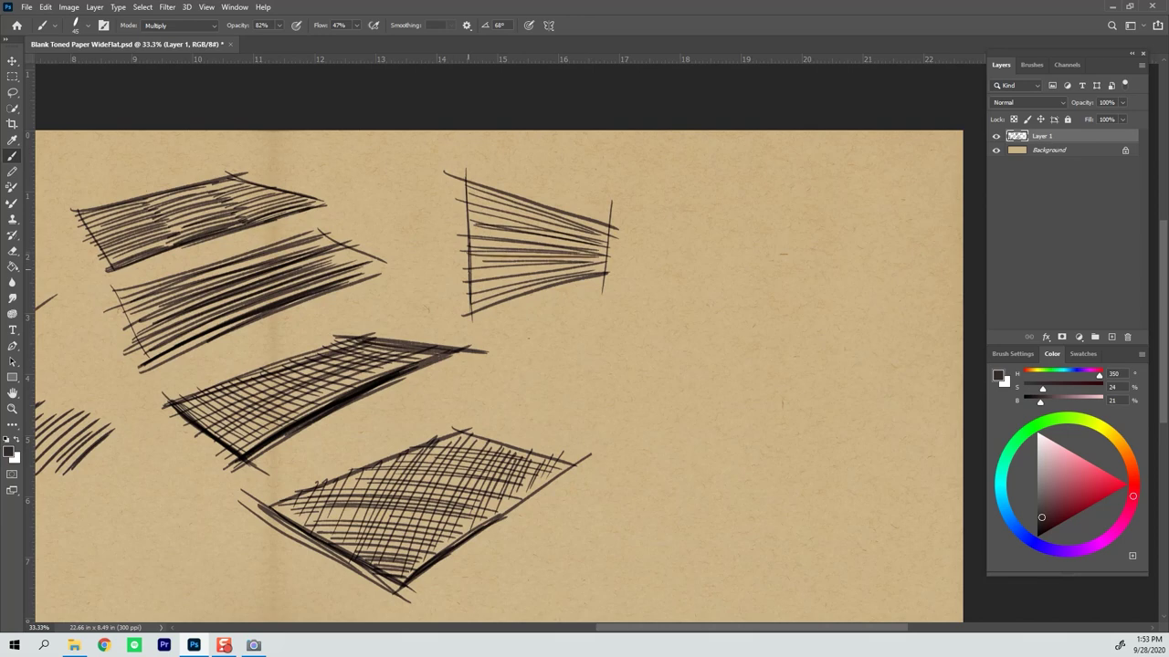
{"action": "mouse_move", "coordinate": [467, 274]}
{"action": "left_mouse_down"}
{"action": "mouse_move", "coordinate": [599, 262]}
{"action": "mouse_move", "coordinate": [591, 269]}
{"action": "left_mouse_up"}
{"action": "mouse_move", "coordinate": [475, 300]}
{"action": "left_mouse_down"}
{"action": "mouse_move", "coordinate": [581, 280]}
{"action": "mouse_move", "coordinate": [559, 283]}
{"action": "mouse_move", "coordinate": [597, 260]}
{"action": "left_mouse_up"}
{"action": "left_click_drag", "start_coordinate": [462, 270], "coordinate": [584, 265]}
{"action": "left_click_drag", "start_coordinate": [463, 236], "coordinate": [590, 250]}
{"action": "mouse_move", "coordinate": [475, 228]}
{"action": "left_mouse_down"}
{"action": "mouse_move", "coordinate": [588, 248]}
{"action": "mouse_move", "coordinate": [614, 241]}
{"action": "left_mouse_up"}
{"action": "mouse_move", "coordinate": [471, 197]}
{"action": "left_mouse_down"}
{"action": "mouse_move", "coordinate": [605, 241]}
{"action": "mouse_move", "coordinate": [597, 225]}
{"action": "mouse_move", "coordinate": [586, 241]}
{"action": "left_mouse_up"}
Densify the hatching across the whole plane from bottom to top
{"action": "left_click_drag", "start_coordinate": [462, 225], "coordinate": [599, 254]}
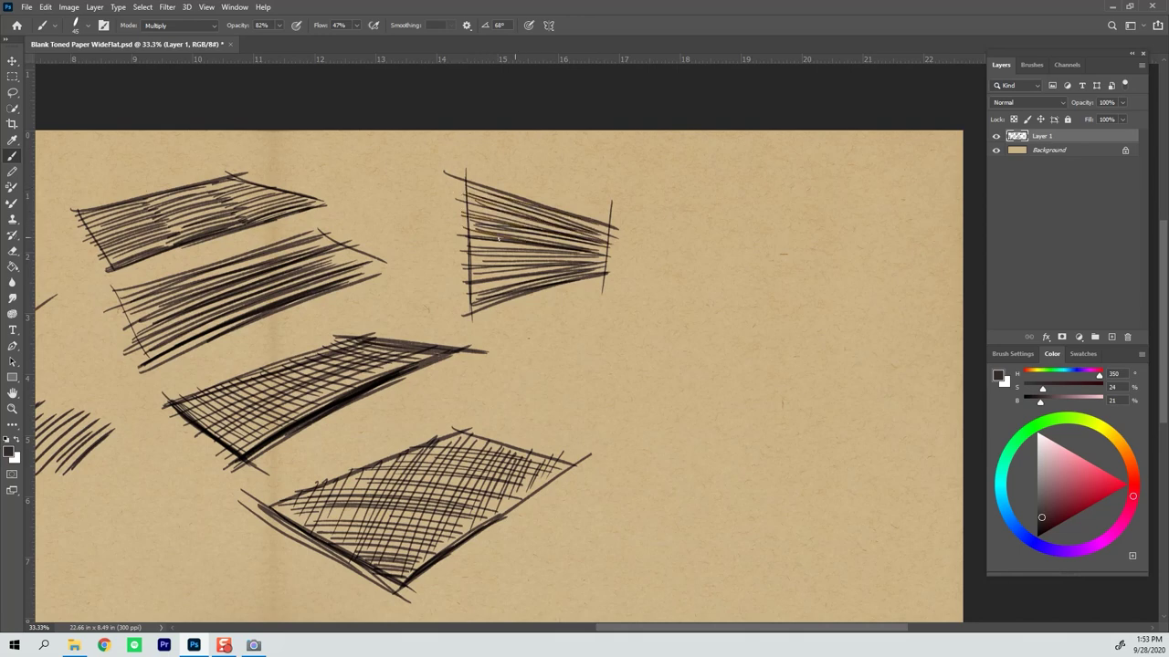
{"action": "left_click_drag", "start_coordinate": [474, 246], "coordinate": [602, 267]}
{"action": "left_click_drag", "start_coordinate": [470, 274], "coordinate": [570, 268]}
{"action": "mouse_move", "coordinate": [471, 294]}
{"action": "left_mouse_down"}
{"action": "mouse_move", "coordinate": [582, 270]}
{"action": "mouse_move", "coordinate": [575, 277]}
{"action": "mouse_move", "coordinate": [603, 277]}
{"action": "left_mouse_up"}
{"action": "left_click_drag", "start_coordinate": [458, 270], "coordinate": [584, 265]}
{"action": "left_click_drag", "start_coordinate": [462, 243], "coordinate": [592, 259]}
{"action": "left_click_drag", "start_coordinate": [465, 216], "coordinate": [595, 259]}
{"action": "mouse_move", "coordinate": [469, 195]}
{"action": "left_mouse_down"}
{"action": "mouse_move", "coordinate": [601, 246]}
{"action": "mouse_move", "coordinate": [577, 223]}
{"action": "left_mouse_up"}
Darken the plane's left edge heavily and reinforce its bottom edge
{"action": "left_click_drag", "start_coordinate": [467, 205], "coordinate": [467, 270]}
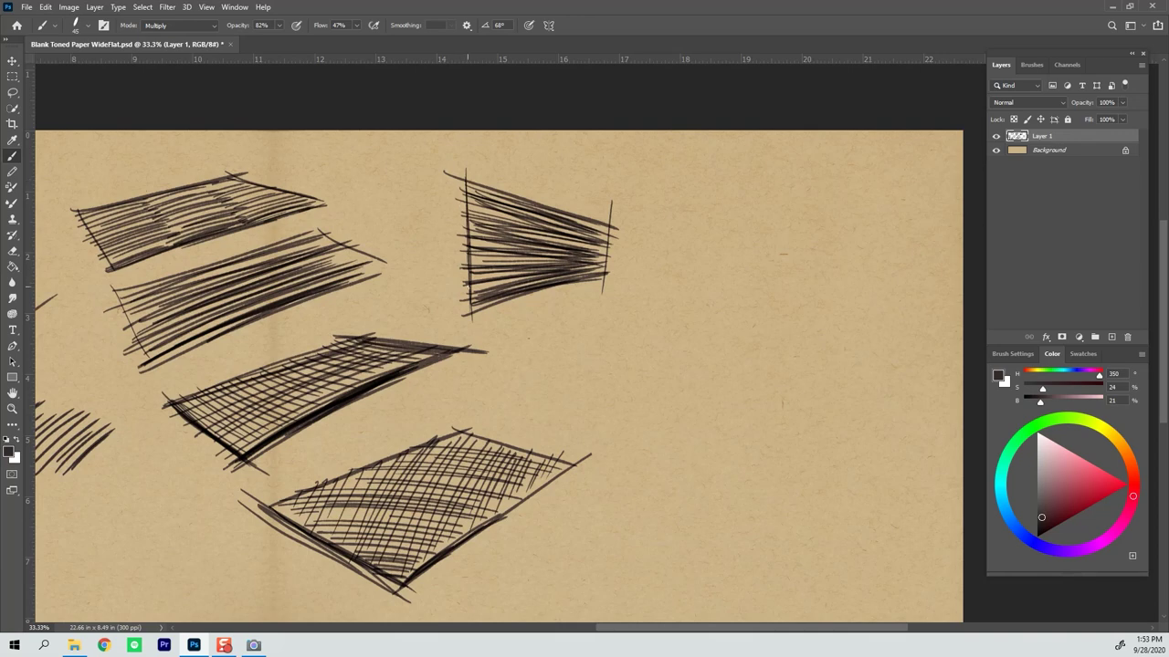
{"action": "left_click_drag", "start_coordinate": [467, 179], "coordinate": [467, 294]}
{"action": "left_click_drag", "start_coordinate": [468, 204], "coordinate": [467, 320]}
{"action": "mouse_move", "coordinate": [466, 182]}
{"action": "left_mouse_down"}
{"action": "mouse_move", "coordinate": [465, 296]}
{"action": "mouse_move", "coordinate": [548, 289]}
{"action": "left_mouse_up"}
{"action": "mouse_move", "coordinate": [469, 314]}
{"action": "left_mouse_down"}
{"action": "mouse_move", "coordinate": [573, 281]}
{"action": "mouse_move", "coordinate": [524, 290]}
{"action": "left_mouse_up"}
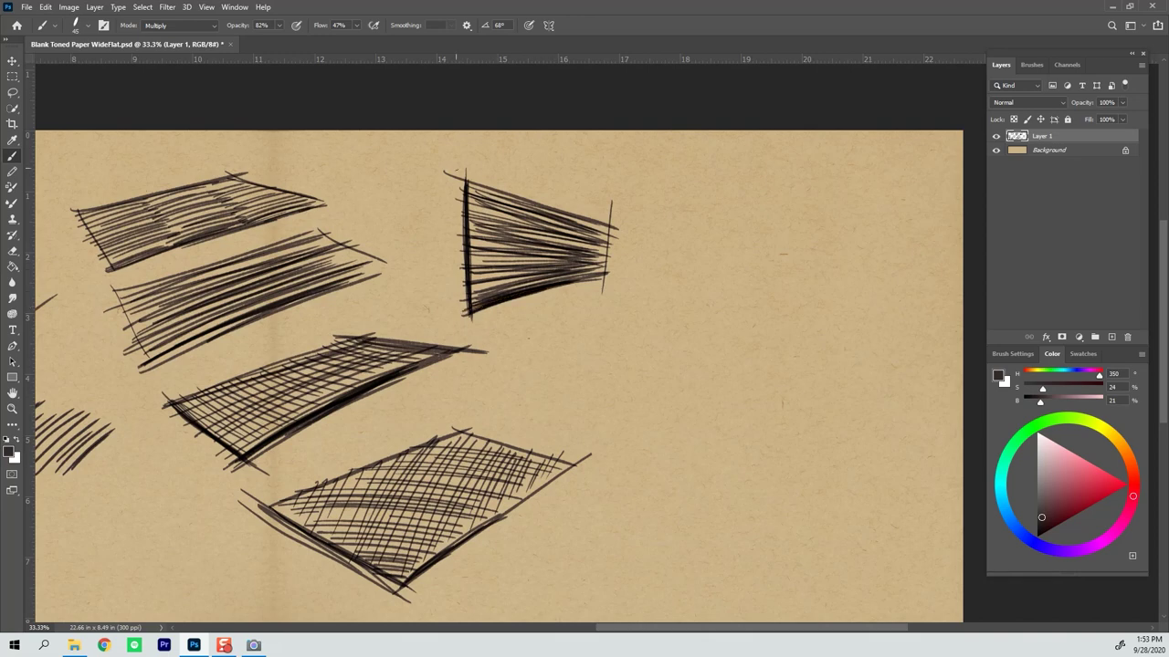
{"action": "mouse_move", "coordinate": [613, 477]}
{"action": "left_mouse_down"}
{"action": "mouse_move", "coordinate": [618, 410]}
{"action": "mouse_move", "coordinate": [733, 396]}
{"action": "mouse_move", "coordinate": [752, 432]}
{"action": "left_mouse_up"}
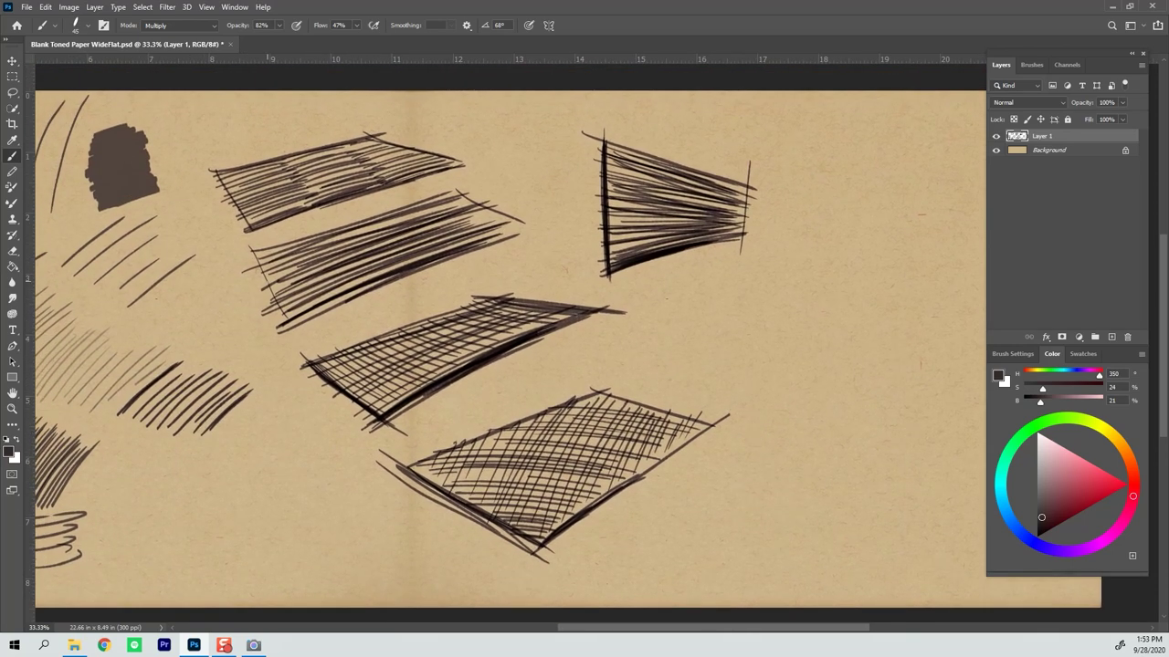
Darken the left and lower edges of the second hatched plane
{"action": "mouse_move", "coordinate": [254, 250]}
{"action": "left_mouse_down"}
{"action": "mouse_move", "coordinate": [294, 338]}
{"action": "mouse_move", "coordinate": [283, 321]}
{"action": "mouse_move", "coordinate": [416, 273]}
{"action": "left_mouse_up"}
{"action": "left_click_drag", "start_coordinate": [294, 323], "coordinate": [495, 243]}
{"action": "left_click_drag", "start_coordinate": [374, 290], "coordinate": [508, 242]}
{"action": "left_click_drag", "start_coordinate": [286, 329], "coordinate": [517, 236]}
Below the H/T/C/D samples, draw a small diagonal hatch swatch crossed with a second diagonal set
{"action": "left_click_drag", "start_coordinate": [361, 542], "coordinate": [631, 410]}
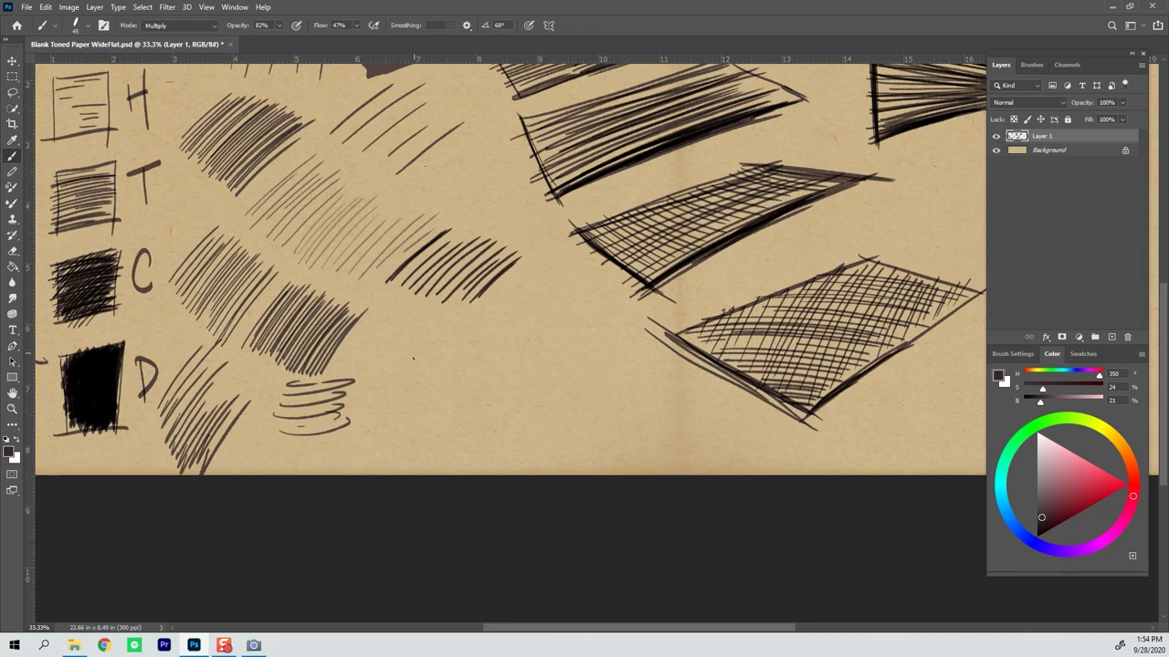
{"action": "mouse_move", "coordinate": [405, 391]}
{"action": "left_mouse_down"}
{"action": "mouse_move", "coordinate": [426, 334]}
{"action": "mouse_move", "coordinate": [451, 321]}
{"action": "left_mouse_up"}
{"action": "mouse_move", "coordinate": [424, 400]}
{"action": "left_mouse_down"}
{"action": "mouse_move", "coordinate": [455, 319]}
{"action": "mouse_move", "coordinate": [469, 317]}
{"action": "left_mouse_up"}
{"action": "left_click_drag", "start_coordinate": [436, 402], "coordinate": [474, 319]}
{"action": "mouse_move", "coordinate": [442, 405]}
{"action": "left_mouse_down"}
{"action": "mouse_move", "coordinate": [478, 323]}
{"action": "mouse_move", "coordinate": [493, 319]}
{"action": "left_mouse_up"}
{"action": "left_click_drag", "start_coordinate": [456, 402], "coordinate": [500, 318]}
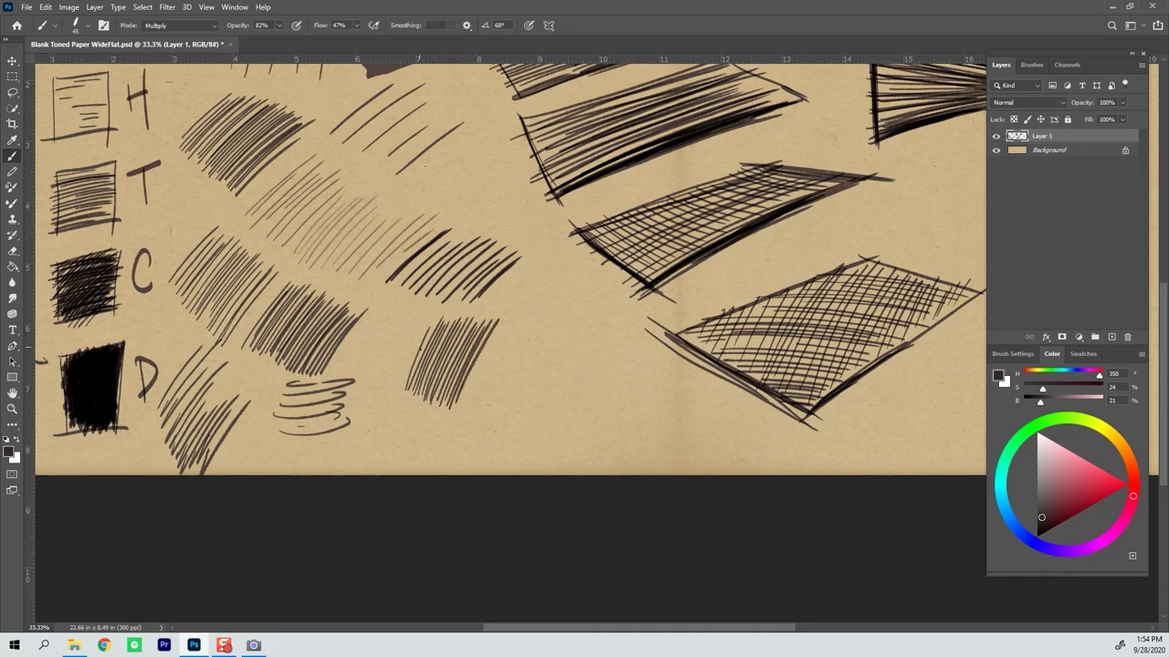
{"action": "mouse_move", "coordinate": [409, 360]}
{"action": "left_mouse_down"}
{"action": "mouse_move", "coordinate": [466, 318]}
{"action": "mouse_move", "coordinate": [485, 320]}
{"action": "left_mouse_up"}
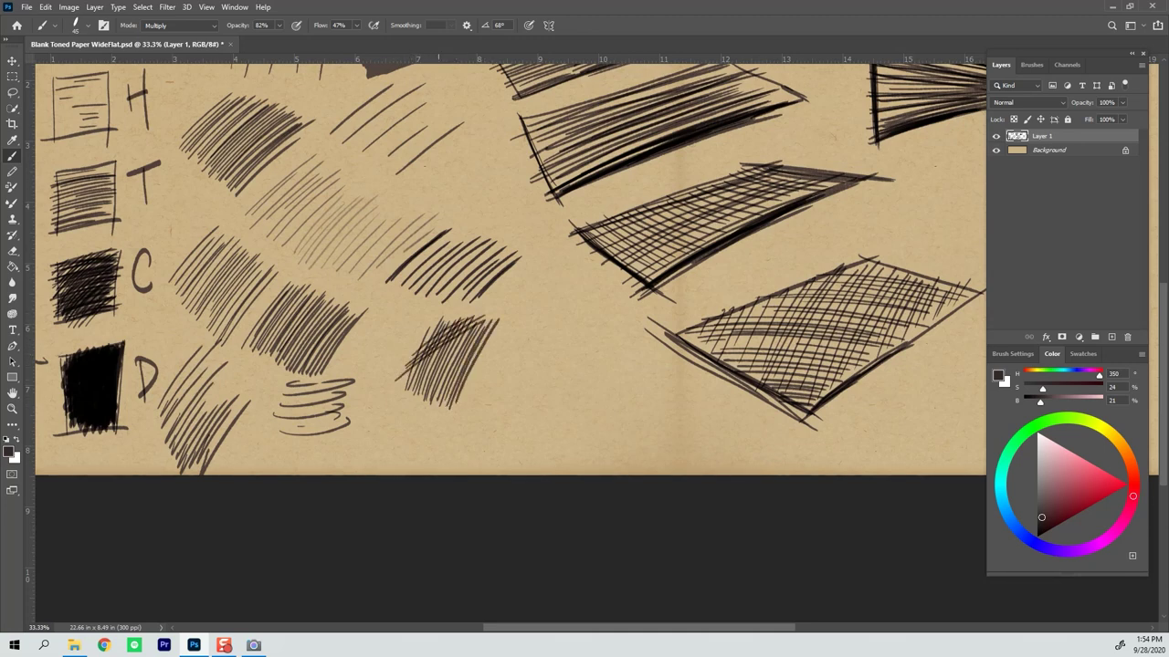
{"action": "mouse_move", "coordinate": [398, 383]}
{"action": "left_mouse_down"}
{"action": "mouse_move", "coordinate": [495, 319]}
{"action": "mouse_move", "coordinate": [465, 369]}
{"action": "mouse_move", "coordinate": [486, 363]}
{"action": "left_mouse_up"}
{"action": "mouse_move", "coordinate": [427, 405]}
{"action": "left_mouse_down"}
{"action": "mouse_move", "coordinate": [471, 378]}
{"action": "mouse_move", "coordinate": [463, 393]}
{"action": "left_mouse_up"}
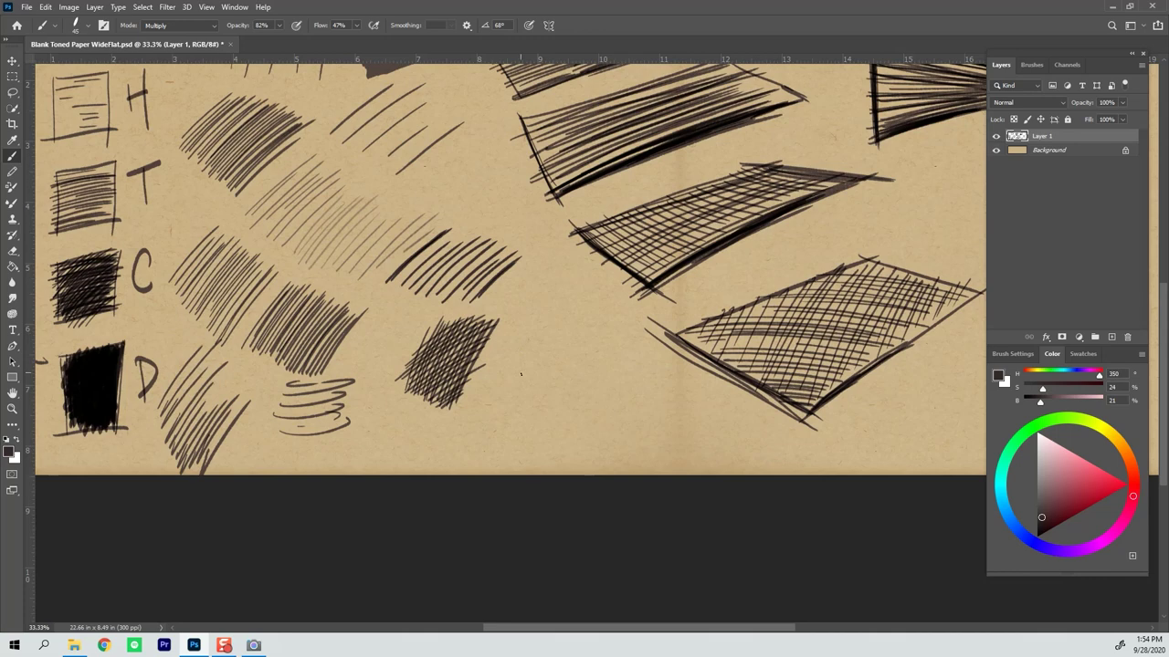
Draw a swatch of six vertical strokes right of the diagonal patch
{"action": "mouse_move", "coordinate": [526, 335]}
{"action": "left_mouse_down"}
{"action": "mouse_move", "coordinate": [529, 431]}
{"action": "mouse_move", "coordinate": [541, 429]}
{"action": "left_mouse_up"}
{"action": "mouse_move", "coordinate": [542, 329]}
{"action": "left_mouse_down"}
{"action": "mouse_move", "coordinate": [546, 434]}
{"action": "mouse_move", "coordinate": [550, 414]}
{"action": "left_mouse_up"}
{"action": "left_click_drag", "start_coordinate": [552, 327], "coordinate": [554, 435]}
{"action": "left_click_drag", "start_coordinate": [557, 322], "coordinate": [565, 435]}
{"action": "left_click_drag", "start_coordinate": [568, 316], "coordinate": [577, 444]}
{"action": "left_click_drag", "start_coordinate": [577, 327], "coordinate": [578, 457]}
Cross the vertical strokes with horizontal lines from top to bottom of the swatch
{"action": "left_click_drag", "start_coordinate": [518, 336], "coordinate": [597, 334]}
{"action": "mouse_move", "coordinate": [504, 340]}
{"action": "left_mouse_down"}
{"action": "mouse_move", "coordinate": [591, 339]}
{"action": "mouse_move", "coordinate": [588, 348]}
{"action": "left_mouse_up"}
{"action": "left_click_drag", "start_coordinate": [506, 354], "coordinate": [588, 357]}
{"action": "left_click_drag", "start_coordinate": [513, 362], "coordinate": [584, 364]}
{"action": "left_click_drag", "start_coordinate": [517, 371], "coordinate": [582, 372]}
{"action": "left_click_drag", "start_coordinate": [526, 378], "coordinate": [585, 386]}
{"action": "left_click_drag", "start_coordinate": [513, 393], "coordinate": [579, 394]}
{"action": "left_click_drag", "start_coordinate": [519, 400], "coordinate": [581, 401]}
{"action": "left_click_drag", "start_coordinate": [517, 408], "coordinate": [586, 410]}
{"action": "left_click_drag", "start_coordinate": [524, 417], "coordinate": [589, 412]}
{"action": "left_click_drag", "start_coordinate": [528, 422], "coordinate": [584, 422]}
{"action": "left_click_drag", "start_coordinate": [533, 429], "coordinate": [586, 432]}
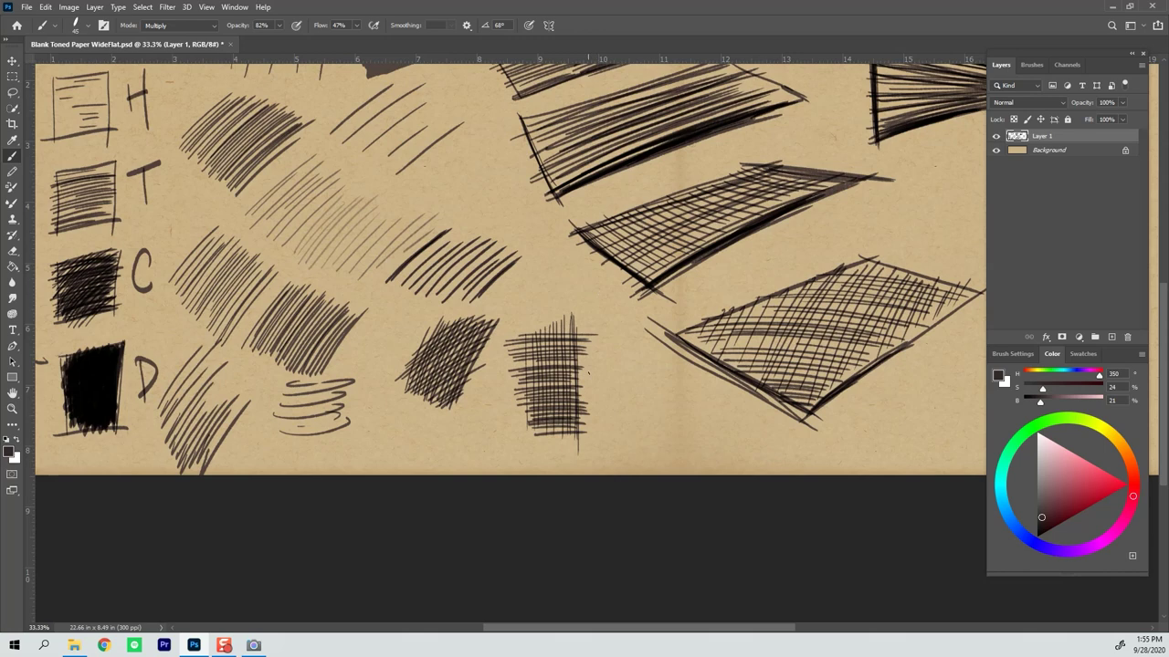
To the right, draw diagonal strokes and cross-hatch them with an opposing diagonal set
{"action": "left_click_drag", "start_coordinate": [617, 442], "coordinate": [648, 363]}
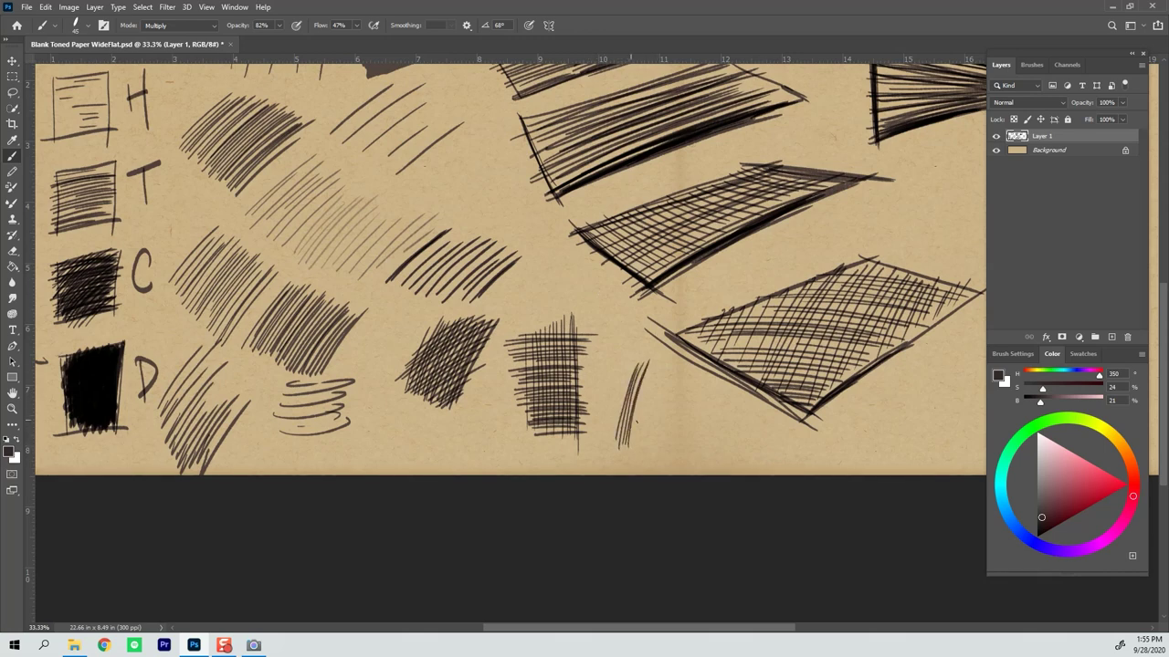
{"action": "mouse_move", "coordinate": [633, 447]}
{"action": "left_mouse_down"}
{"action": "mouse_move", "coordinate": [665, 354]}
{"action": "mouse_move", "coordinate": [652, 362]}
{"action": "mouse_move", "coordinate": [661, 374]}
{"action": "mouse_move", "coordinate": [683, 354]}
{"action": "mouse_move", "coordinate": [691, 363]}
{"action": "left_mouse_up"}
{"action": "left_click_drag", "start_coordinate": [678, 433], "coordinate": [695, 364]}
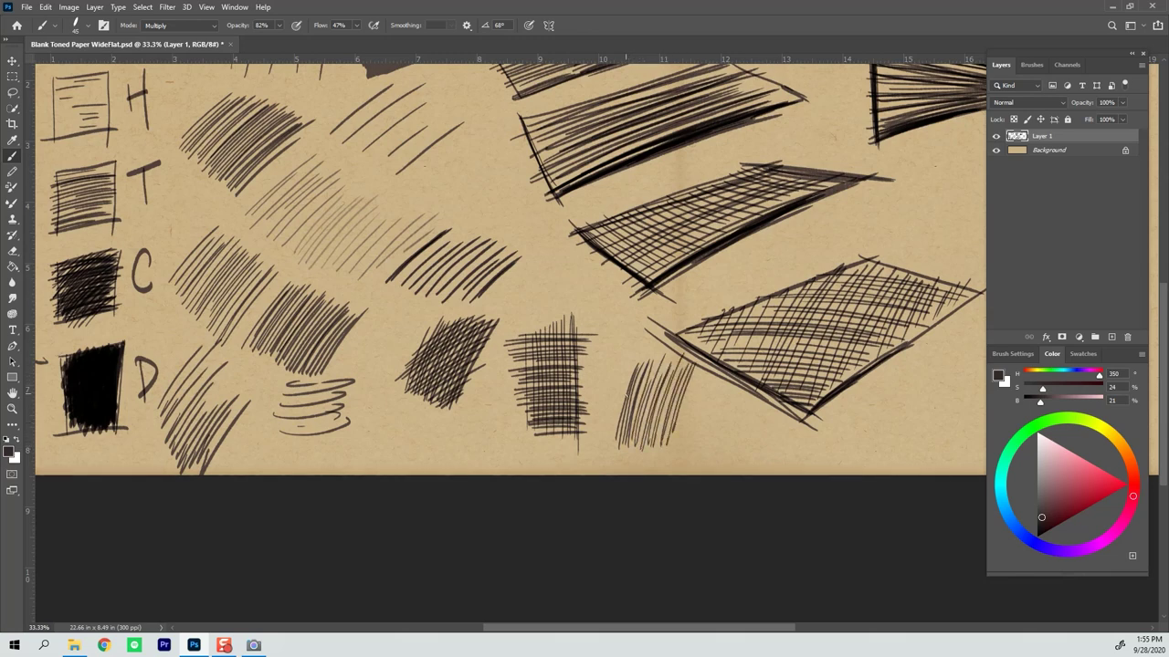
{"action": "mouse_move", "coordinate": [617, 400]}
{"action": "left_mouse_down"}
{"action": "mouse_move", "coordinate": [678, 363]}
{"action": "mouse_move", "coordinate": [676, 352]}
{"action": "mouse_move", "coordinate": [686, 367]}
{"action": "left_mouse_up"}
{"action": "mouse_move", "coordinate": [606, 422]}
{"action": "left_mouse_down"}
{"action": "mouse_move", "coordinate": [667, 382]}
{"action": "mouse_move", "coordinate": [648, 394]}
{"action": "left_mouse_up"}
{"action": "left_click_drag", "start_coordinate": [647, 398], "coordinate": [701, 369]}
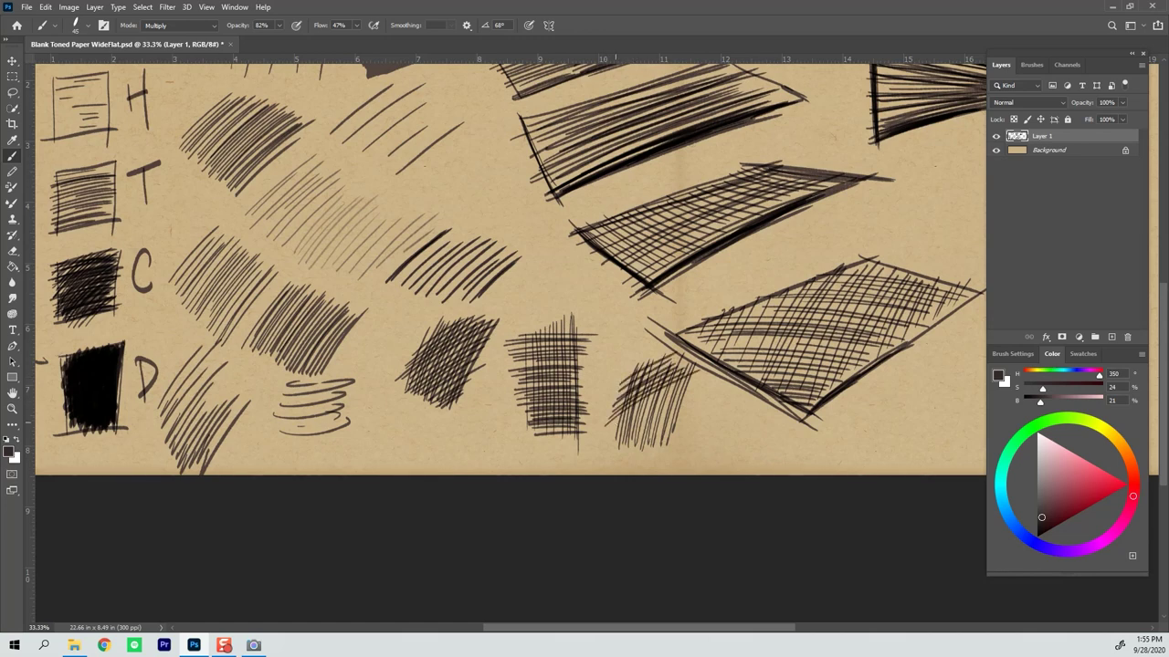
{"action": "mouse_move", "coordinate": [614, 427]}
{"action": "left_mouse_down"}
{"action": "mouse_move", "coordinate": [694, 377]}
{"action": "mouse_move", "coordinate": [683, 405]}
{"action": "left_mouse_up"}
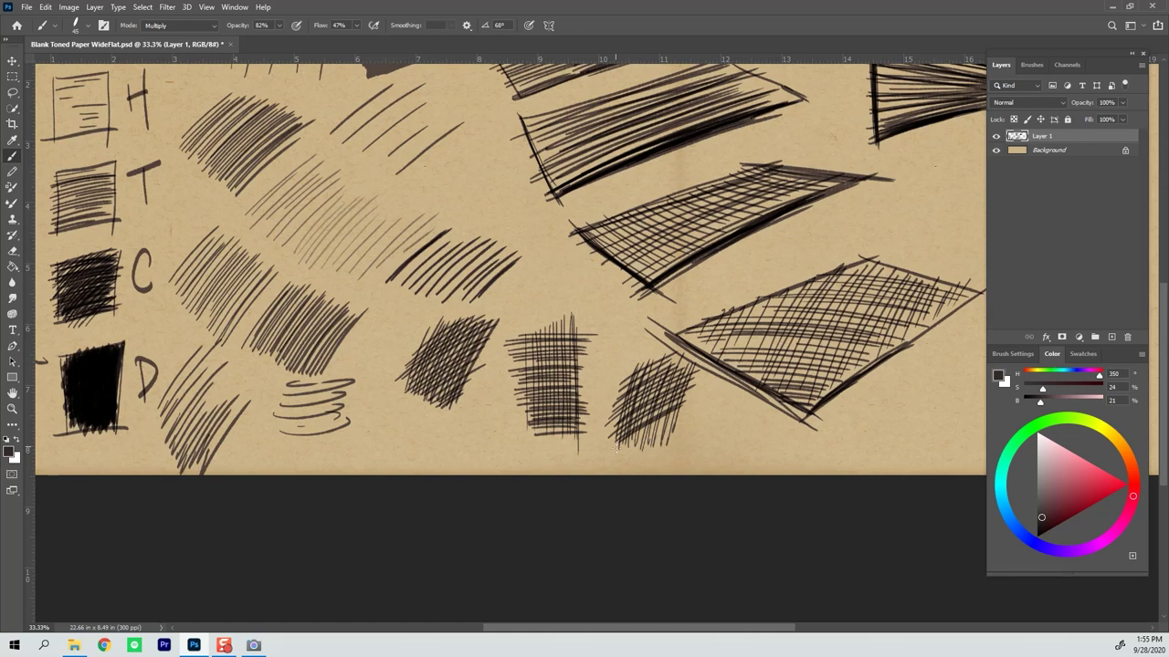
{"action": "mouse_move", "coordinate": [621, 454]}
{"action": "left_mouse_down"}
{"action": "mouse_move", "coordinate": [684, 411]}
{"action": "mouse_move", "coordinate": [689, 422]}
{"action": "left_mouse_up"}
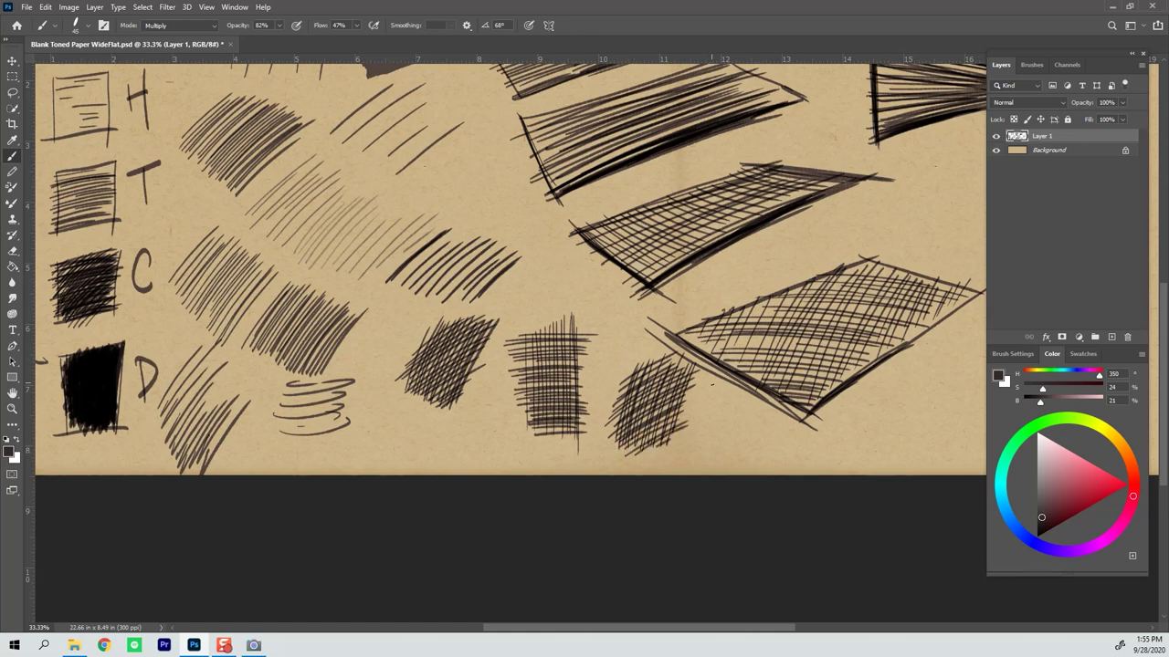
Draw short arrows under the diagonal cross-hatch patch and the square-grid swatch
{"action": "left_click_drag", "start_coordinate": [722, 412], "coordinate": [694, 396]}
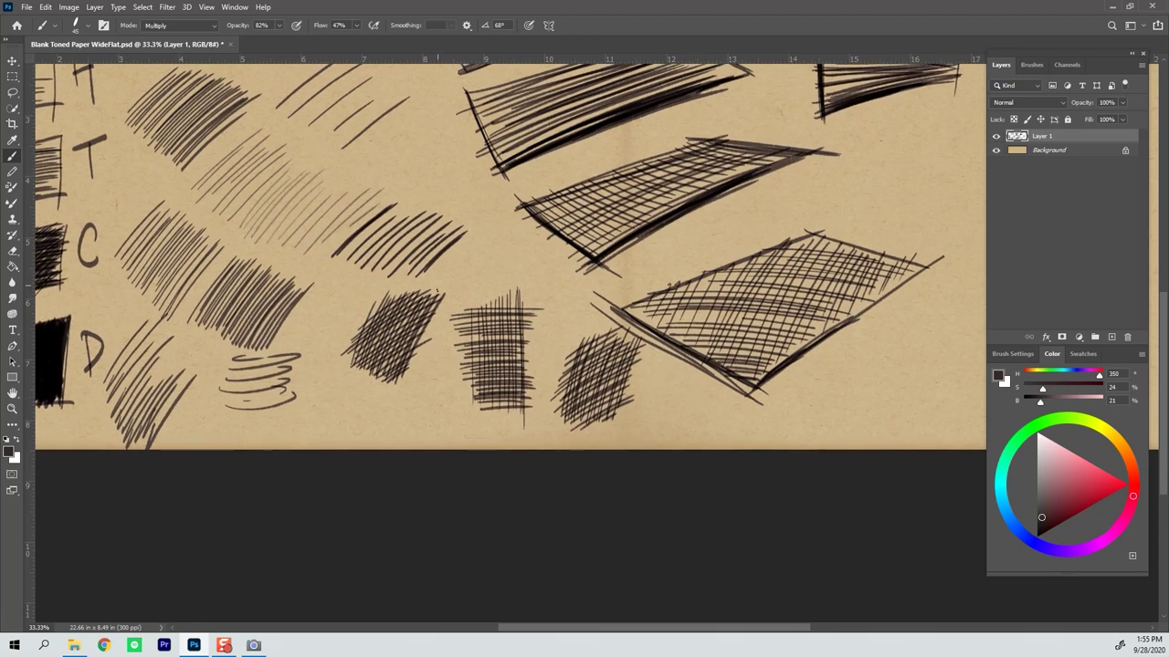
{"action": "mouse_move", "coordinate": [407, 399]}
{"action": "left_mouse_down"}
{"action": "mouse_move", "coordinate": [417, 421]}
{"action": "mouse_move", "coordinate": [418, 394]}
{"action": "left_mouse_up"}
{"action": "left_click_drag", "start_coordinate": [484, 429], "coordinate": [495, 428]}
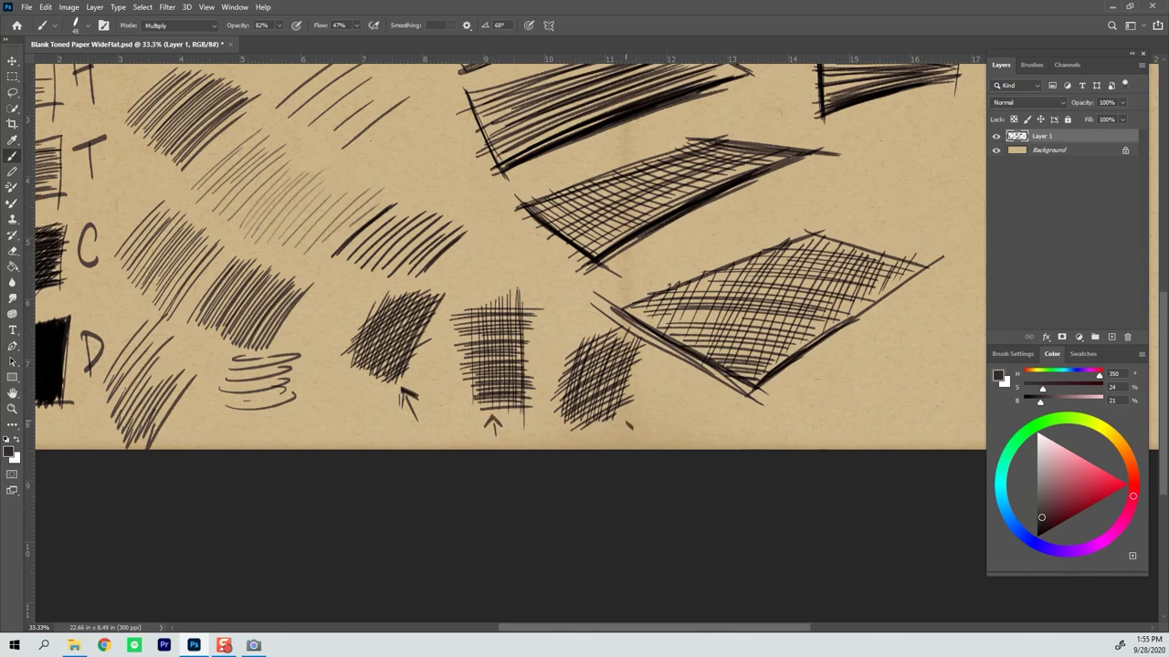